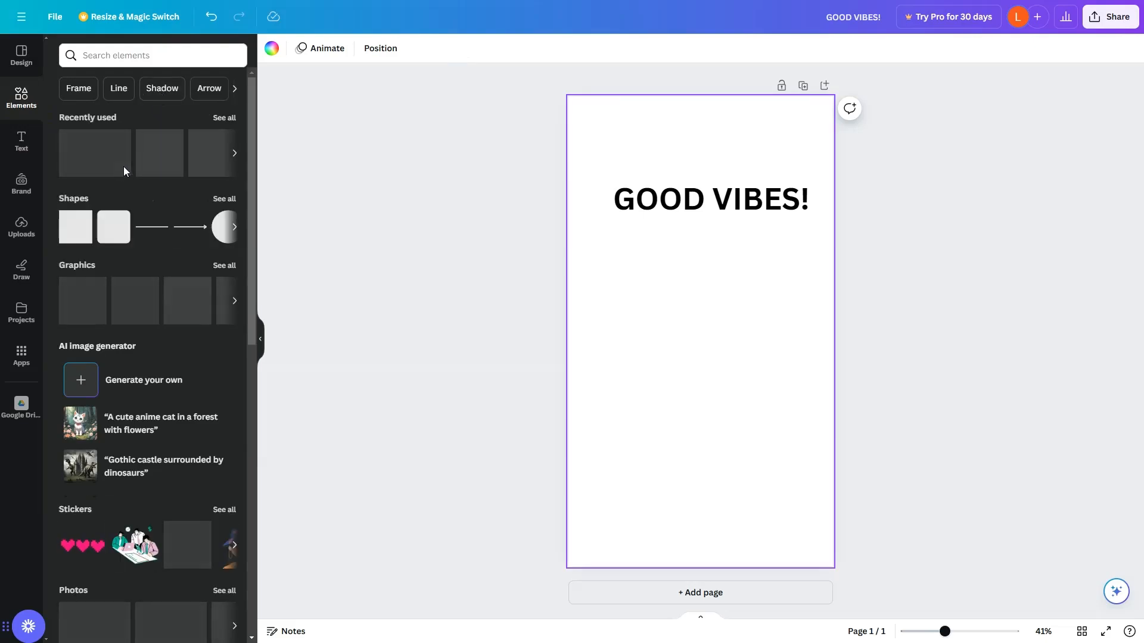
Add an arrow line below the GOOD VIBES heading and set its line weight to 67.
left_click_drag(204, 239, 702, 276)
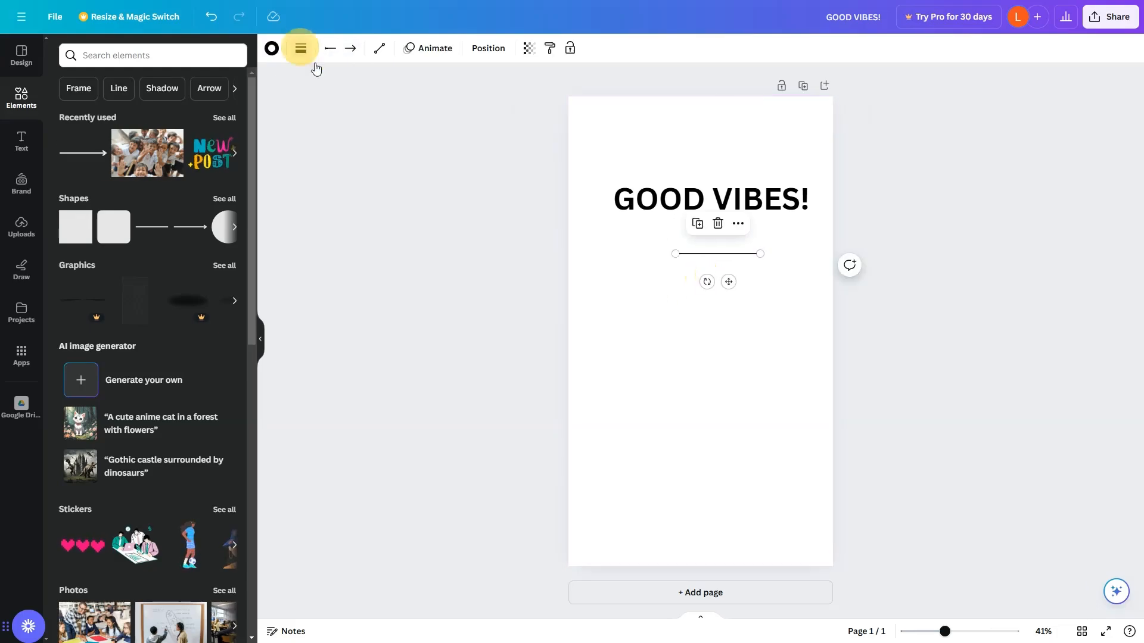
left_click(301, 50)
left_click(389, 162)
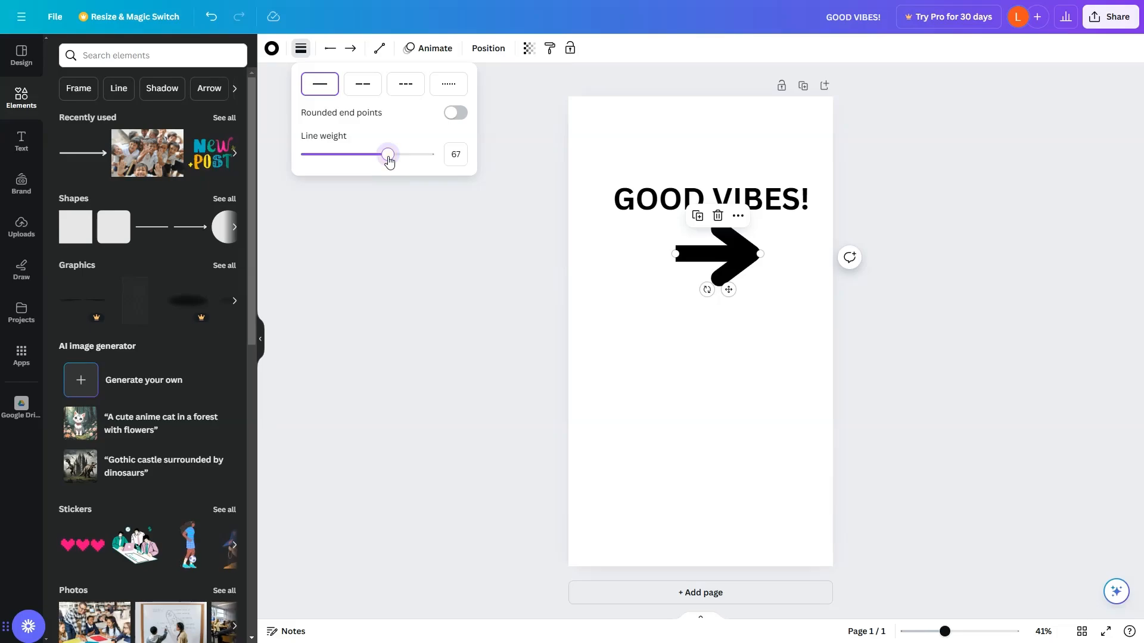
left_click(669, 346)
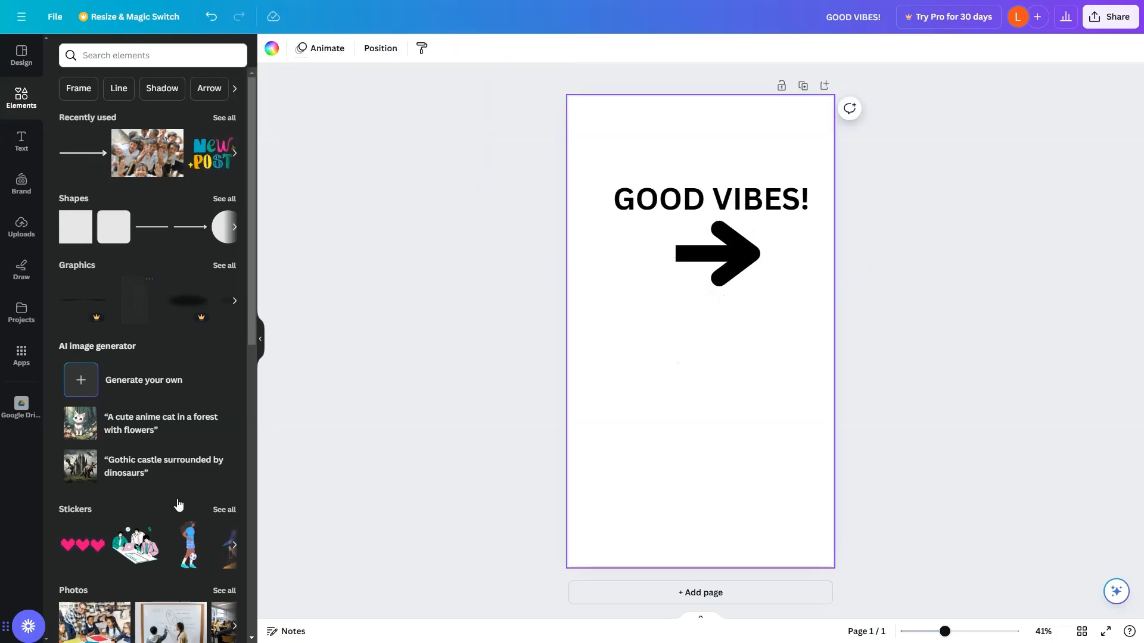
Add the colourful YES word sticker below the arrow.
scroll(177, 504, "down", 2)
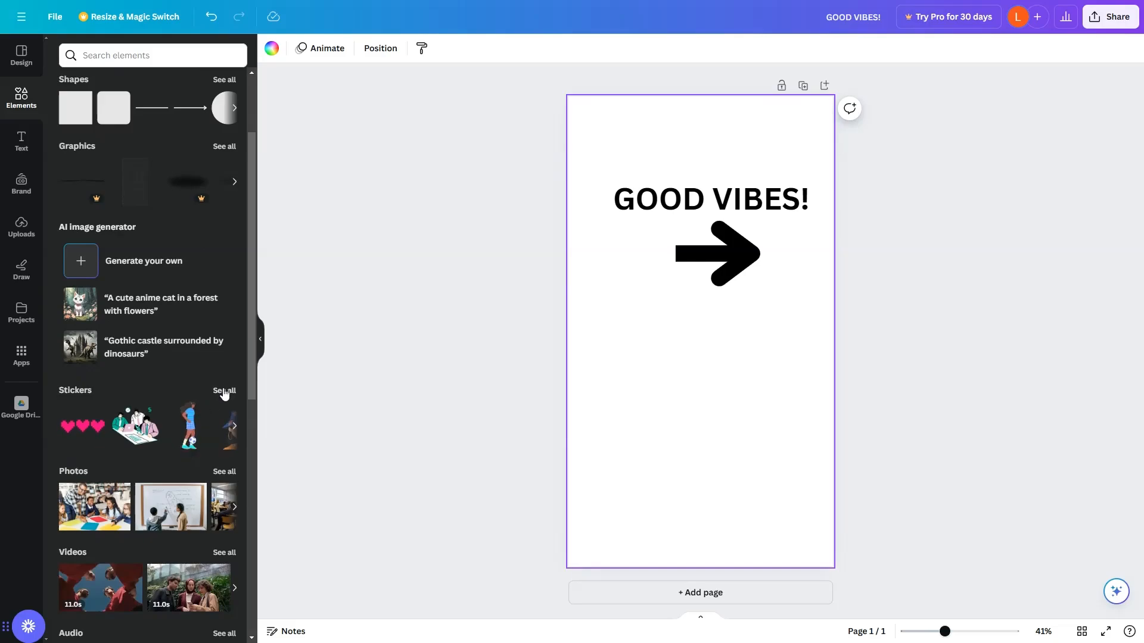
left_click(224, 392)
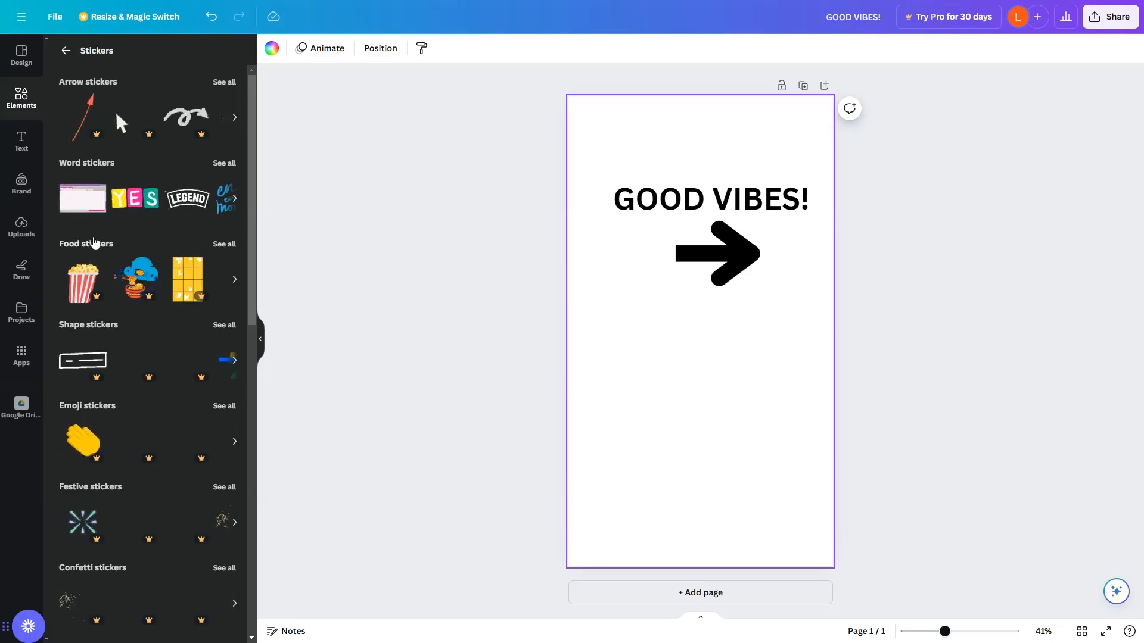
left_click_drag(697, 364, 715, 387)
left_click(910, 365)
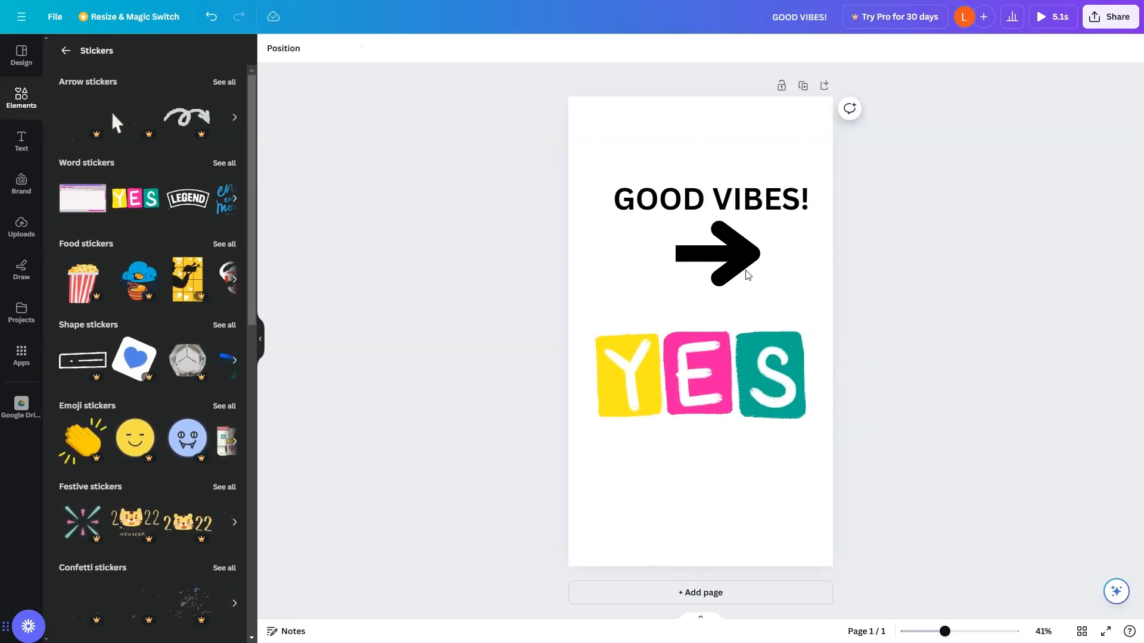
Browse the page and text animation options for the GOOD VIBES heading.
left_click(759, 198)
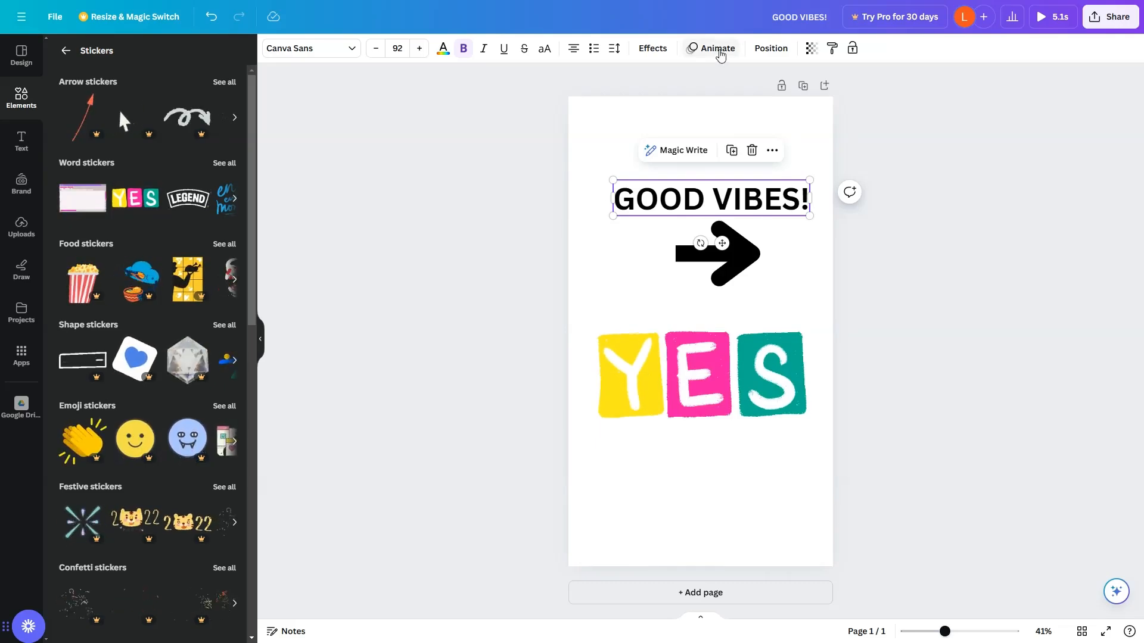
left_click(719, 48)
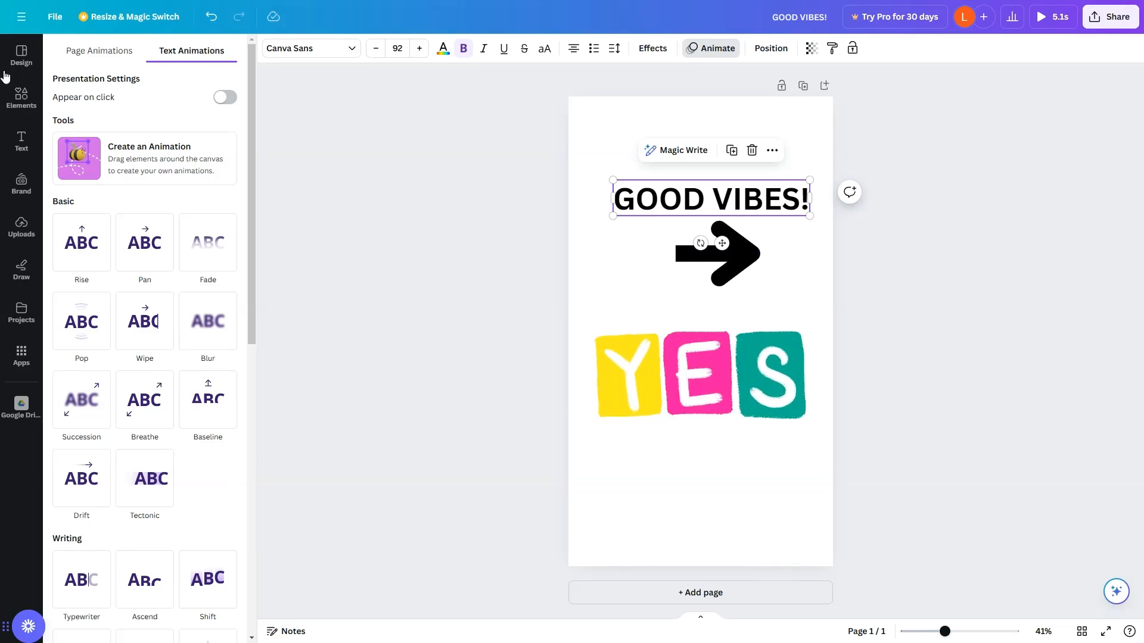
left_click(83, 51)
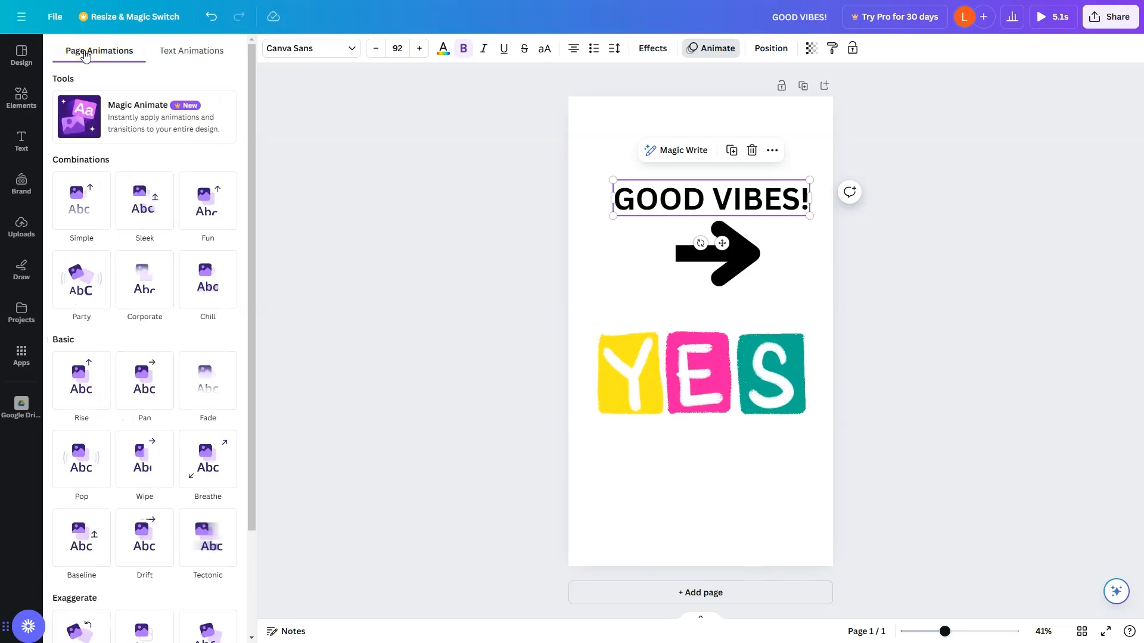
left_click(206, 55)
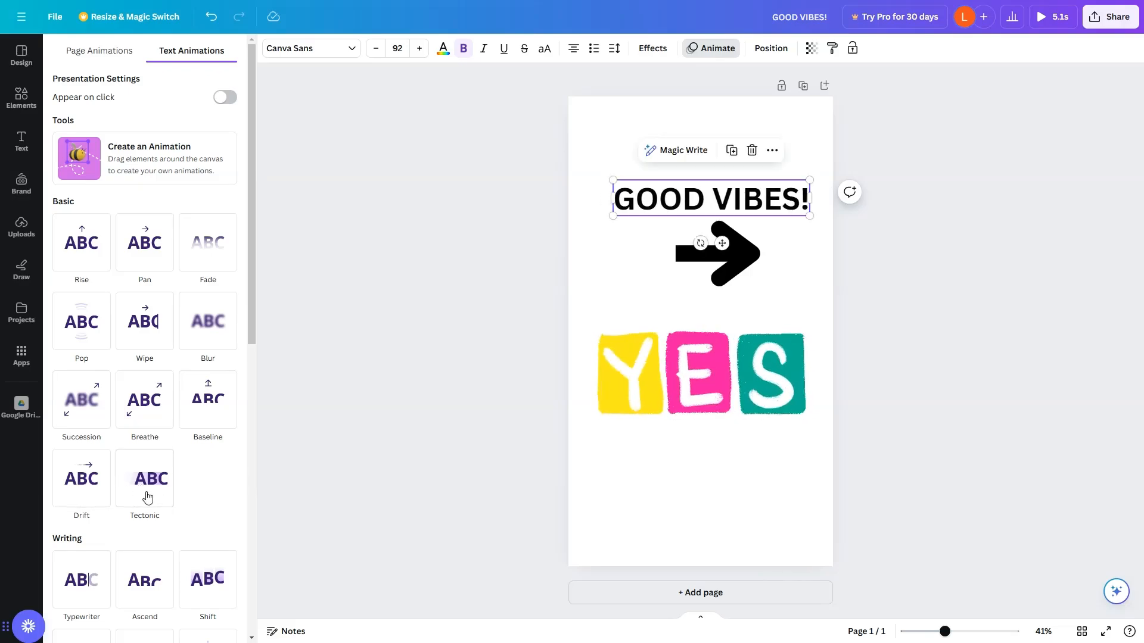
scroll(147, 498, "down", 1)
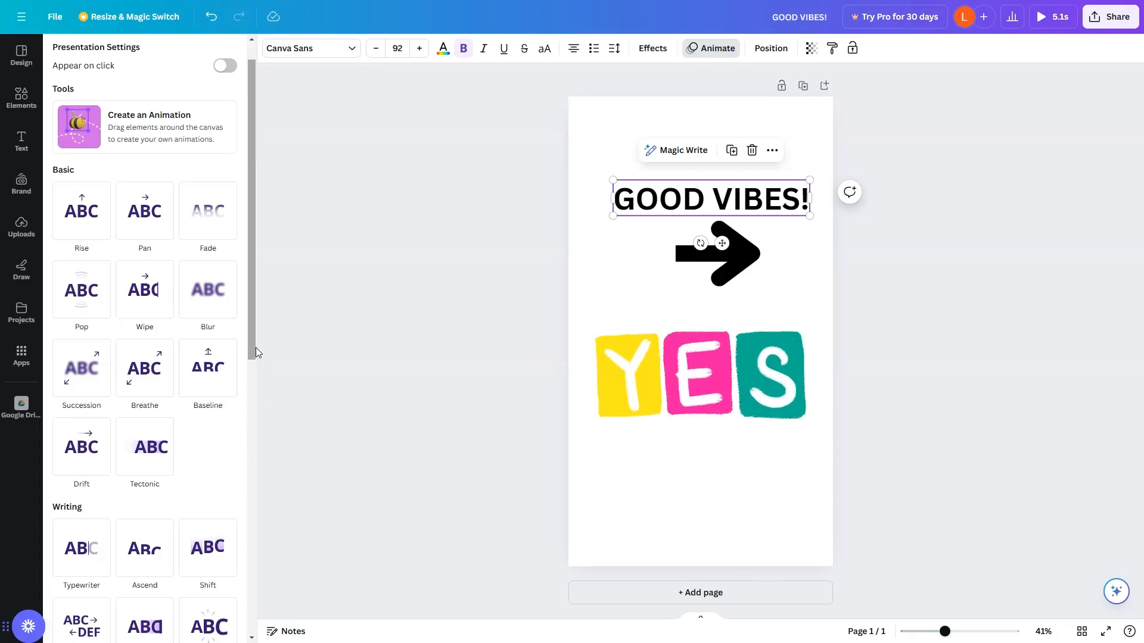
left_click_drag(253, 347, 234, 501)
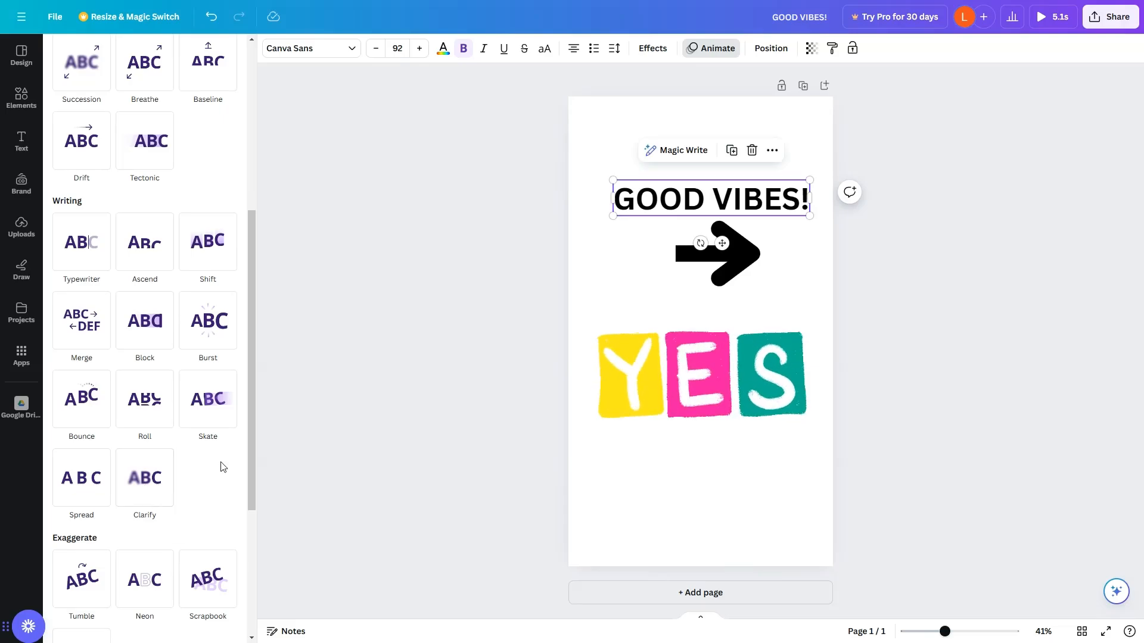
left_click_drag(249, 434, 243, 563)
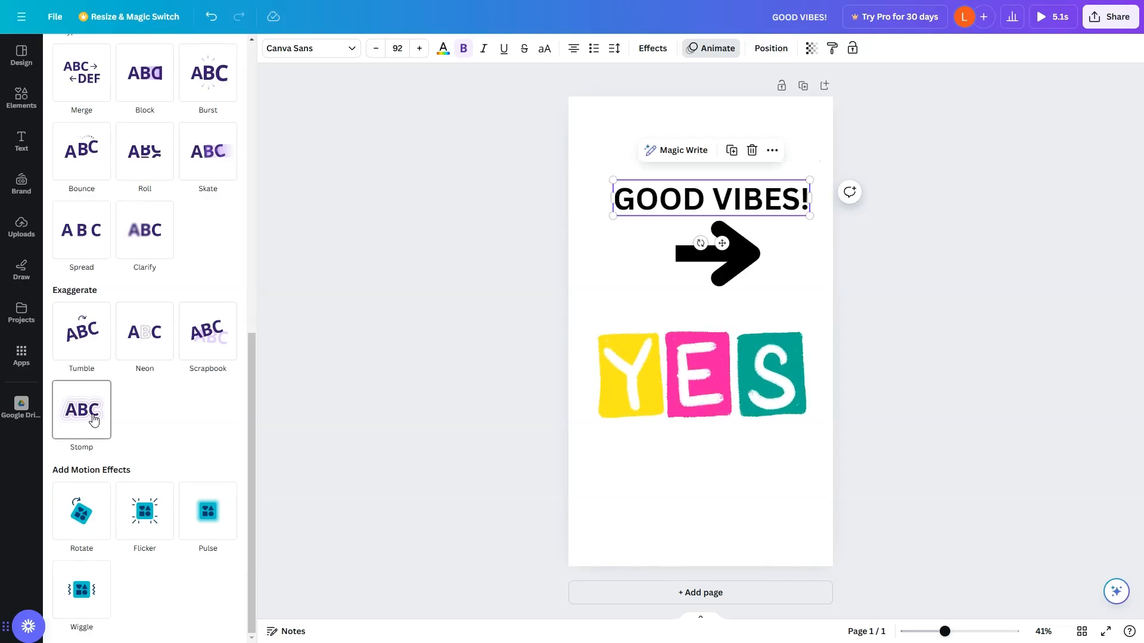
left_click(83, 521)
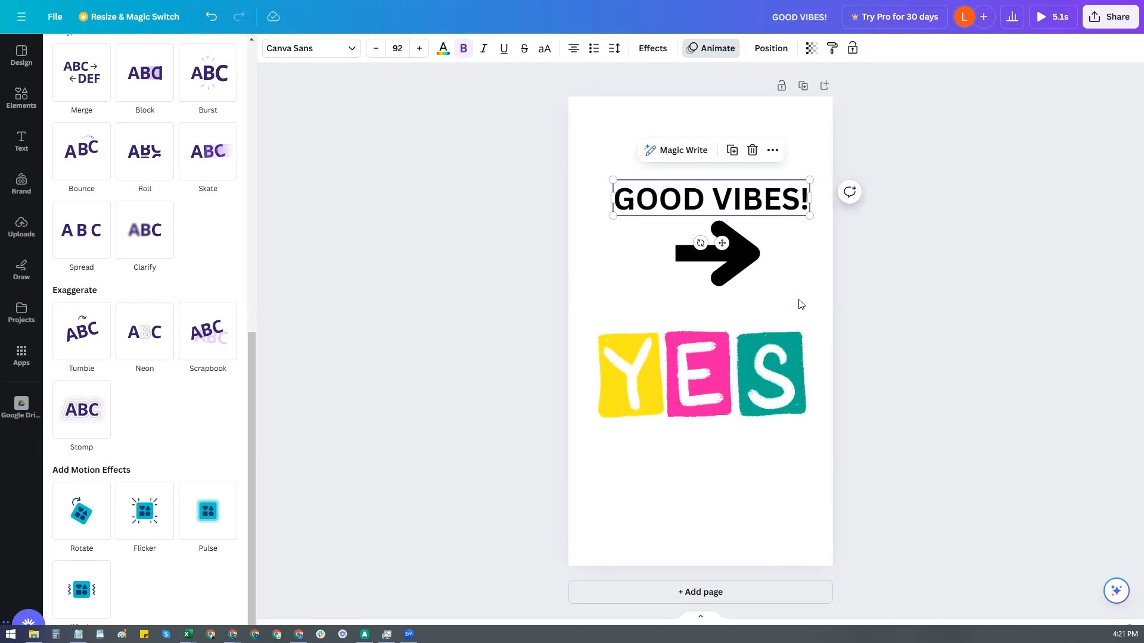
Apply the Rise animation to the arrow.
left_click(745, 252)
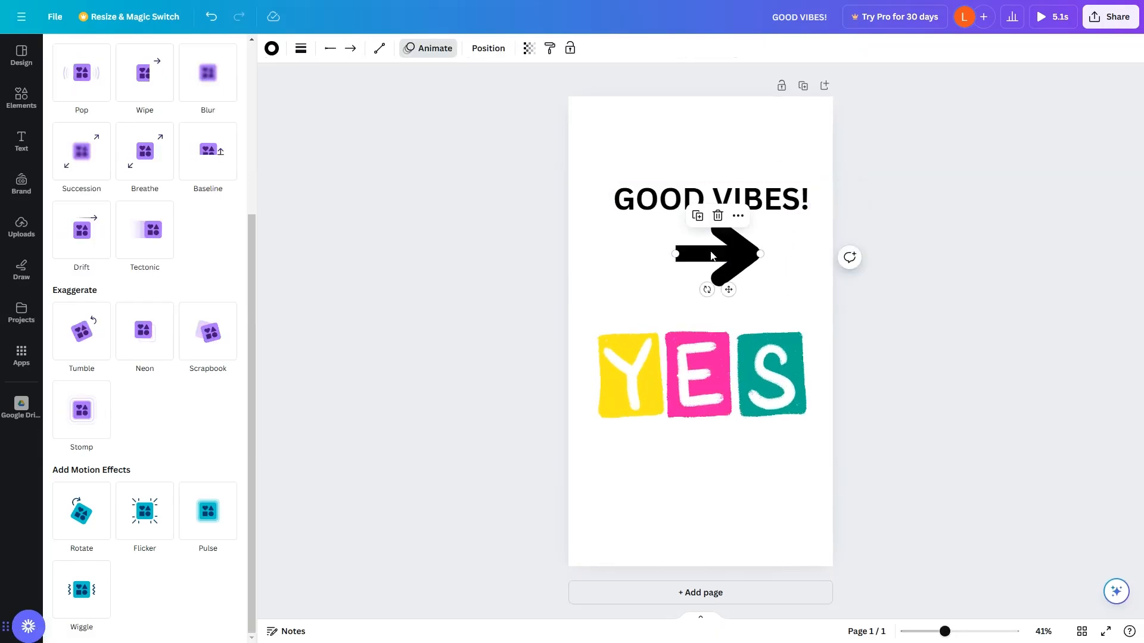
left_click(438, 50)
left_click(438, 50)
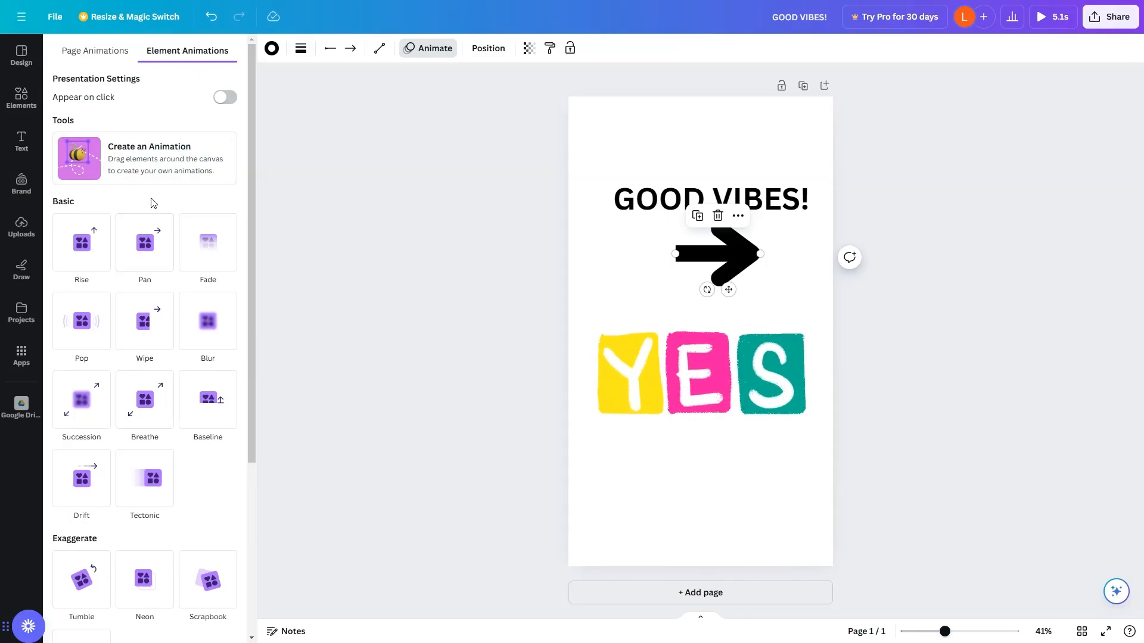
left_click(67, 253)
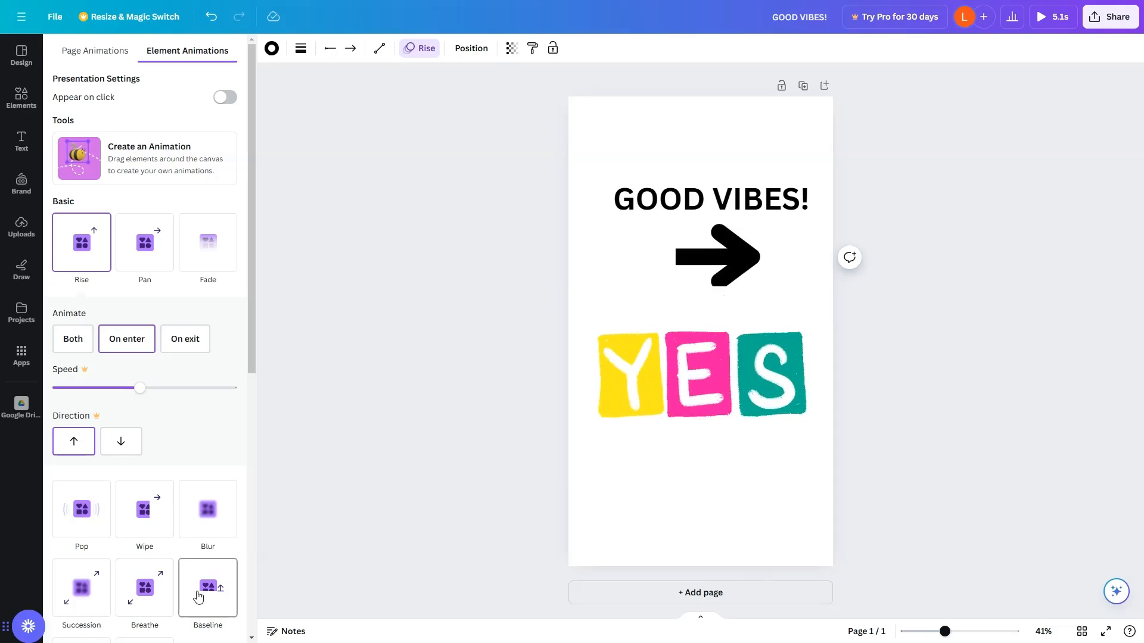
Browse the remaining element animation options for the arrow.
scroll(190, 589, "down", 1)
scroll(203, 582, "down", 3)
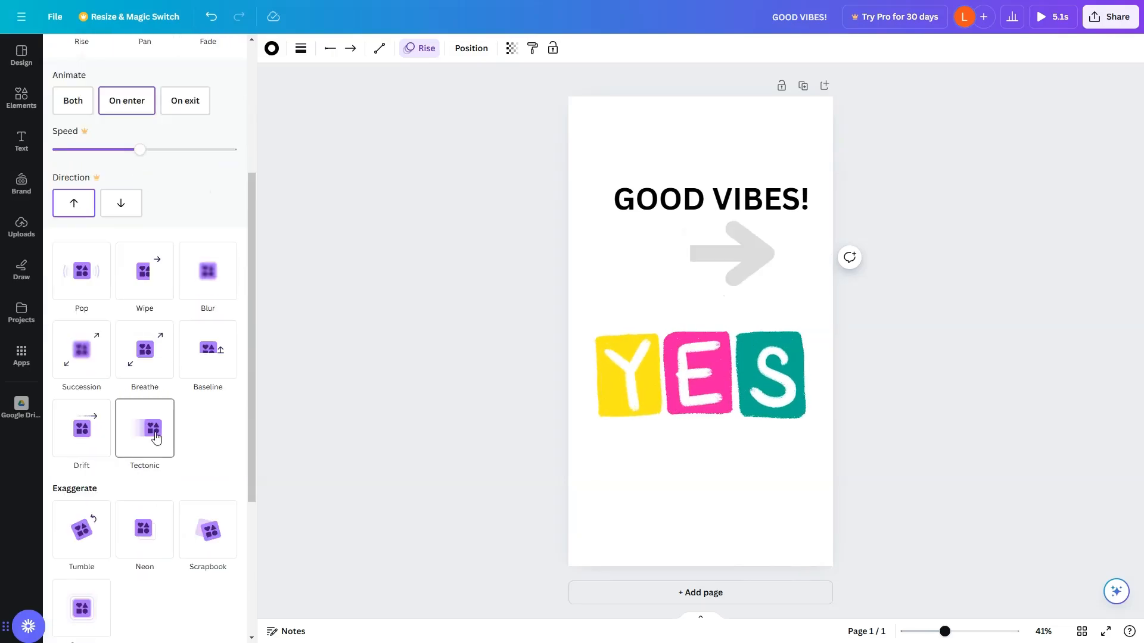
scroll(225, 438, "down", 4)
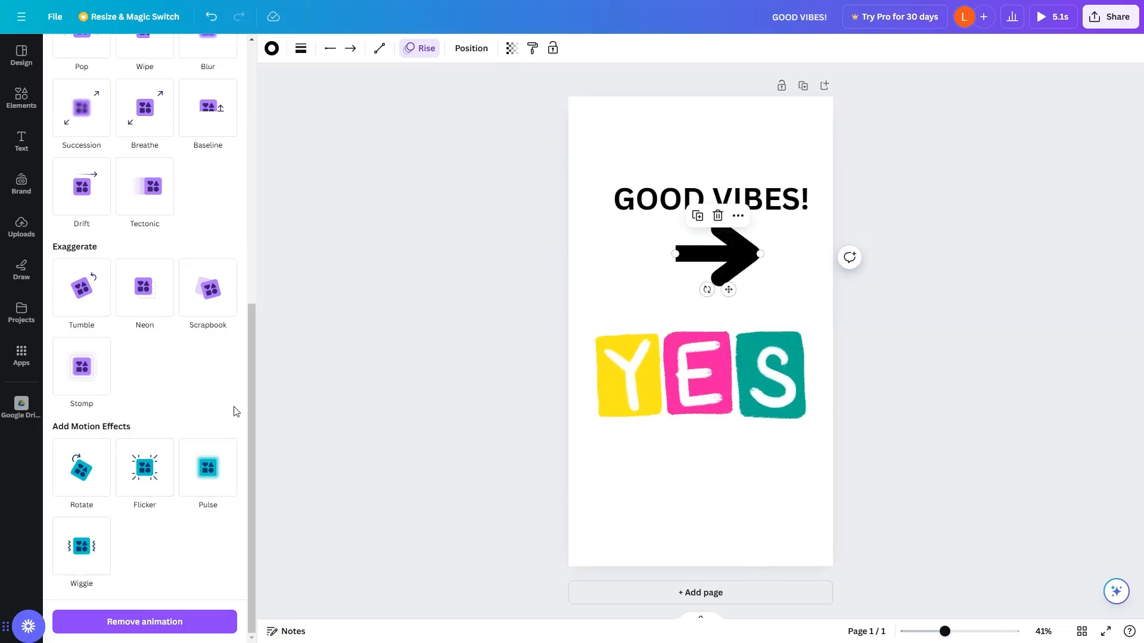
scroll(237, 411, "up", 5)
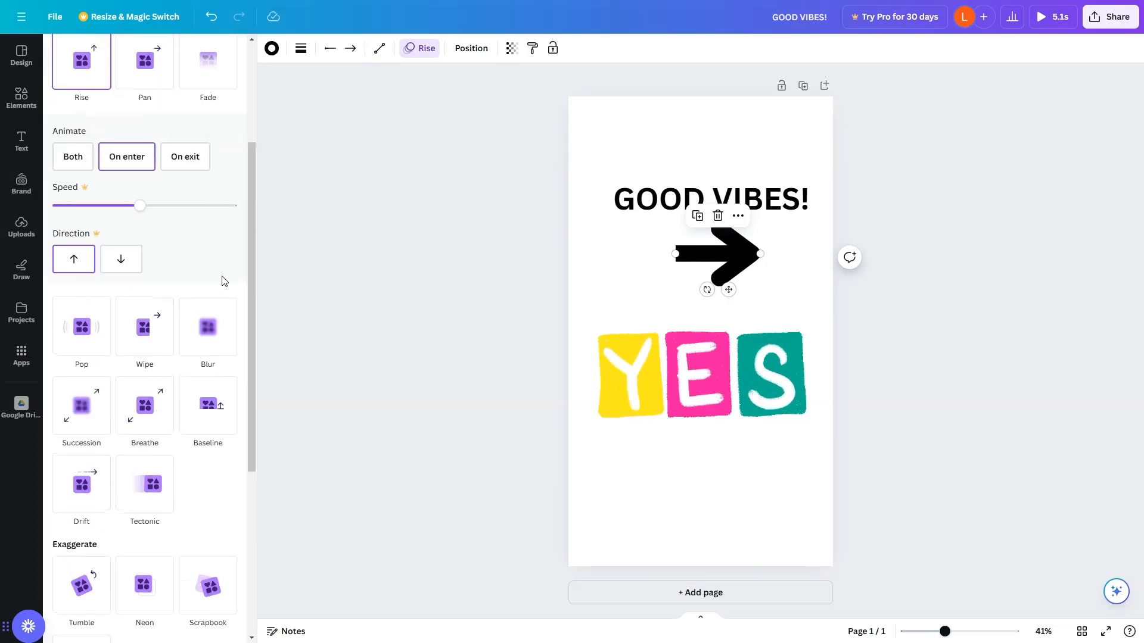
scroll(145, 249, "up", 2)
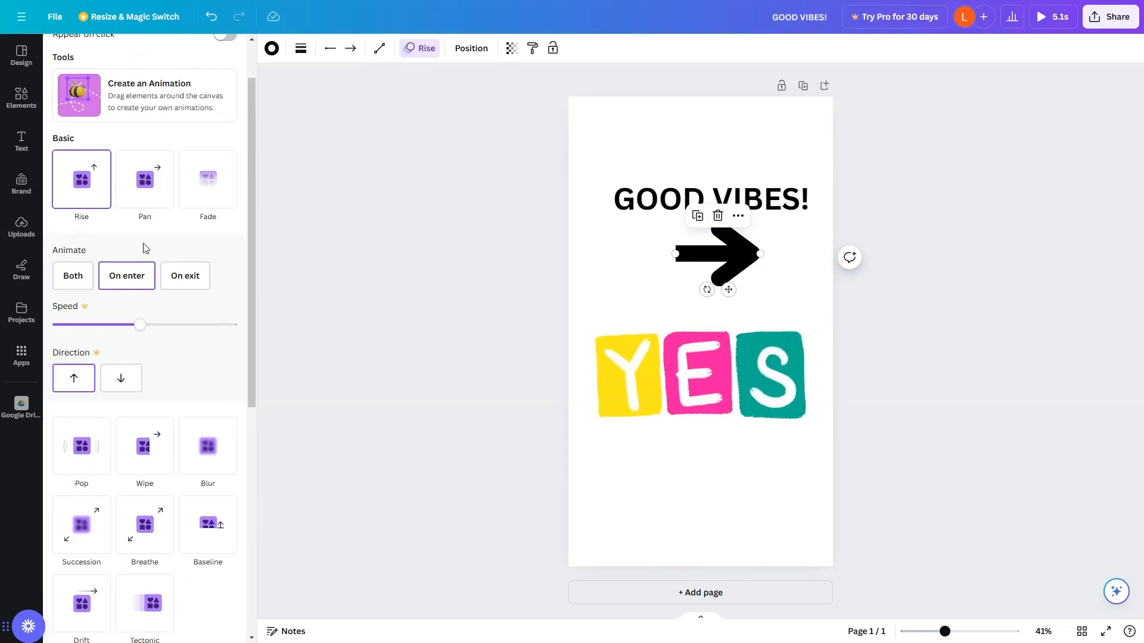
left_click(653, 201)
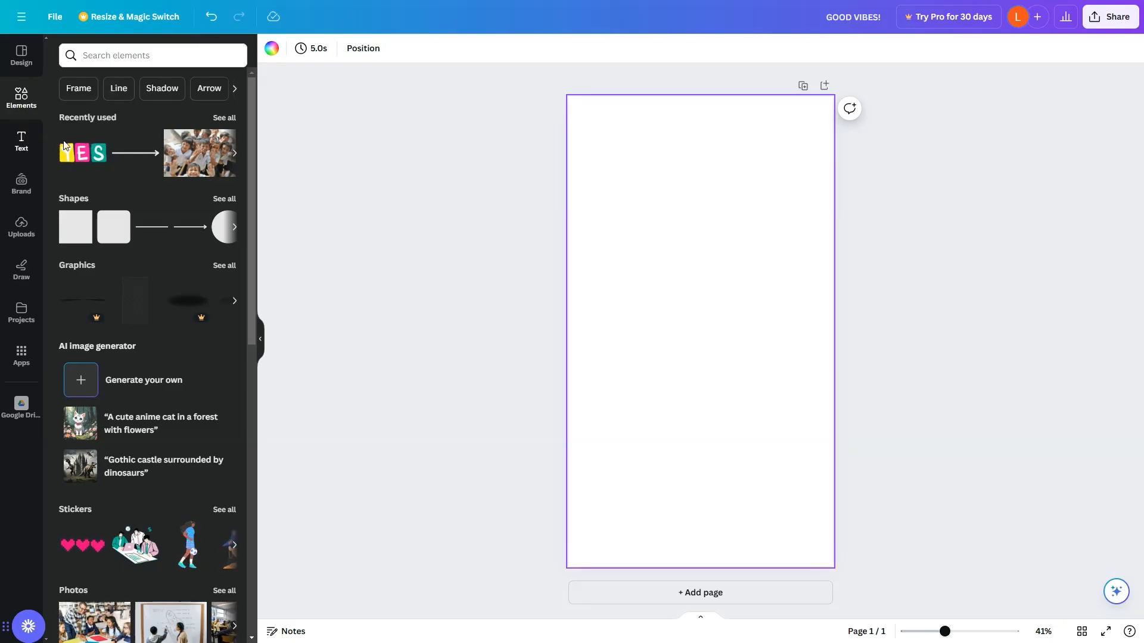
Add a heading text box reading "THIS IS MY FIRST ANIMATED GRAPHIC ON CANVA!" split across five lines.
left_click(22, 140)
left_click_drag(123, 197, 703, 229)
type("THIS SI")
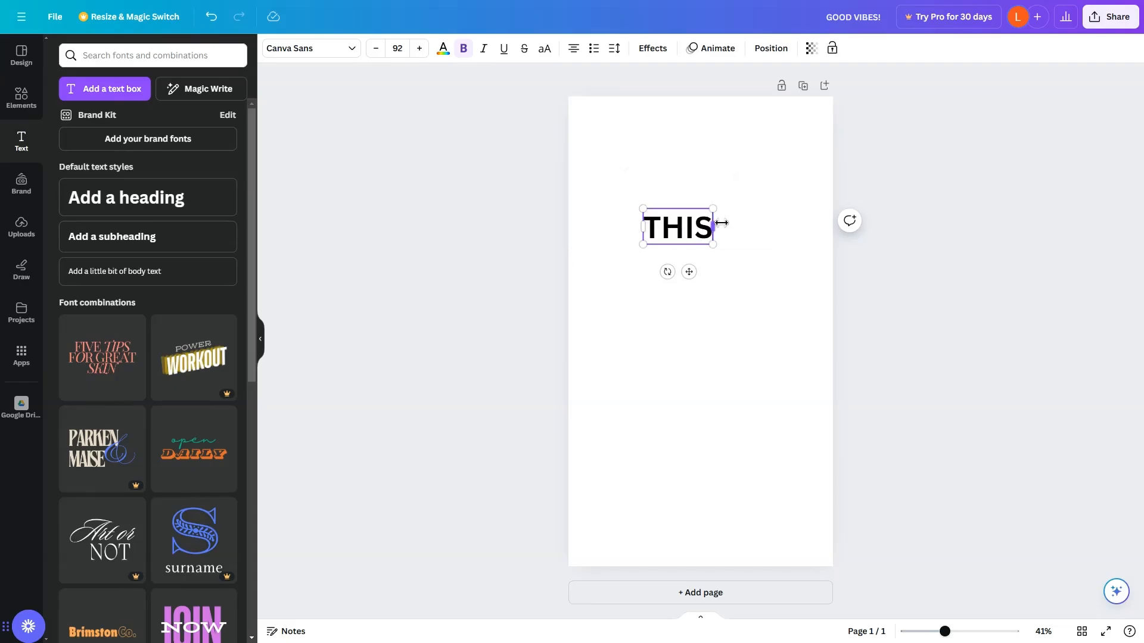
key("BackSpace")
key("BackSpace")
type("IS")
key("Return")
type("MY FIRST")
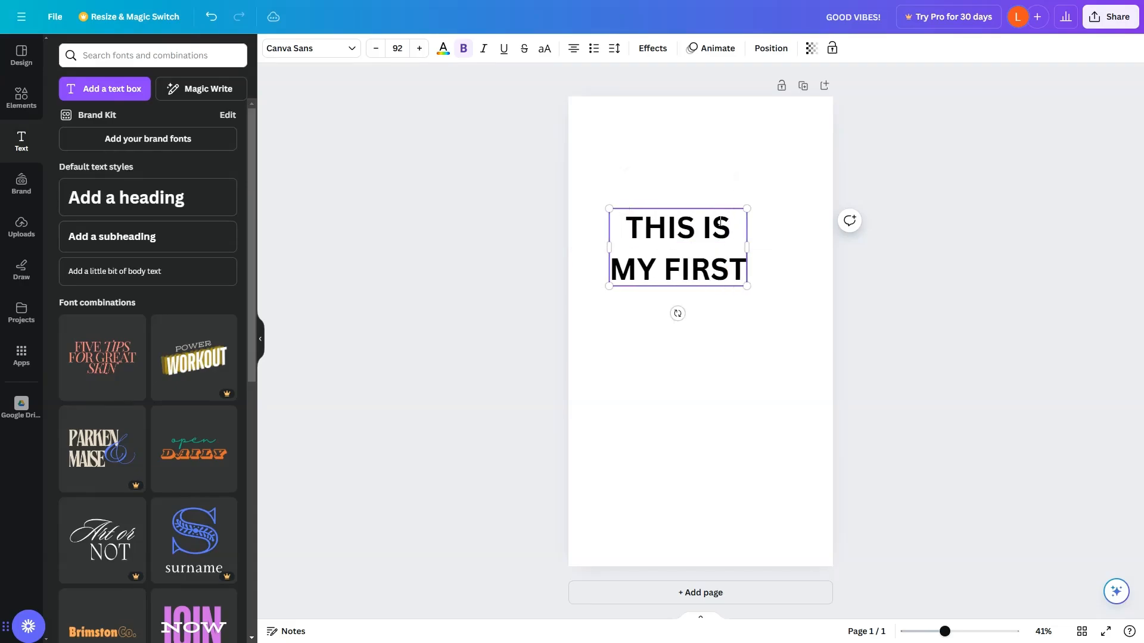
key("Return")
type("ANIMATED")
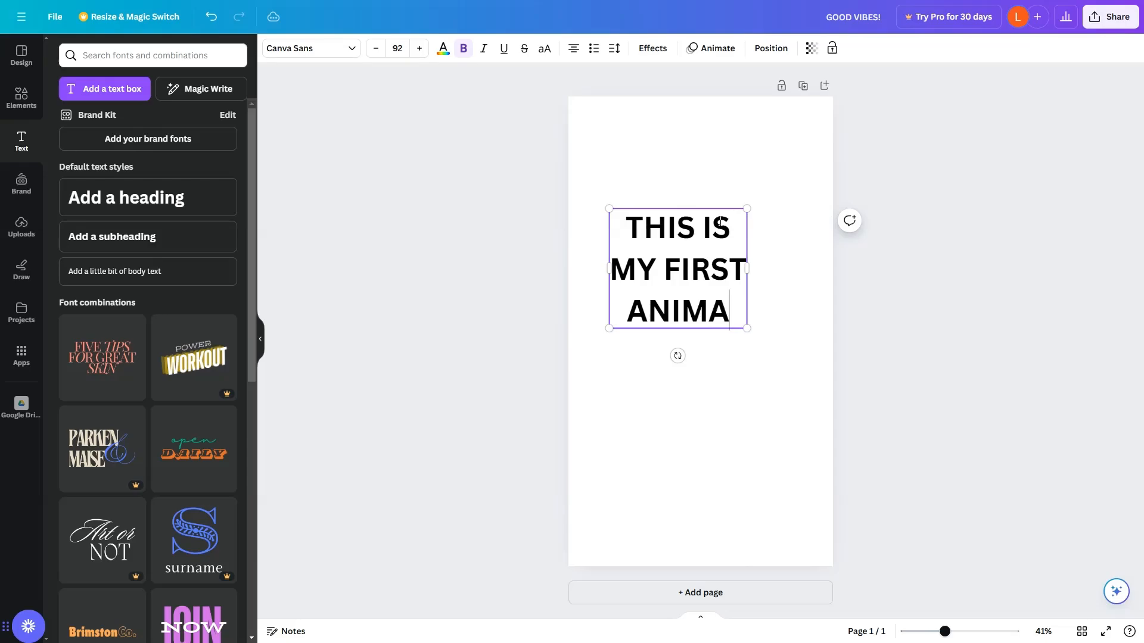
key("Return")
type("GRAPHCI")
key("BackSpace")
key("BackSpace")
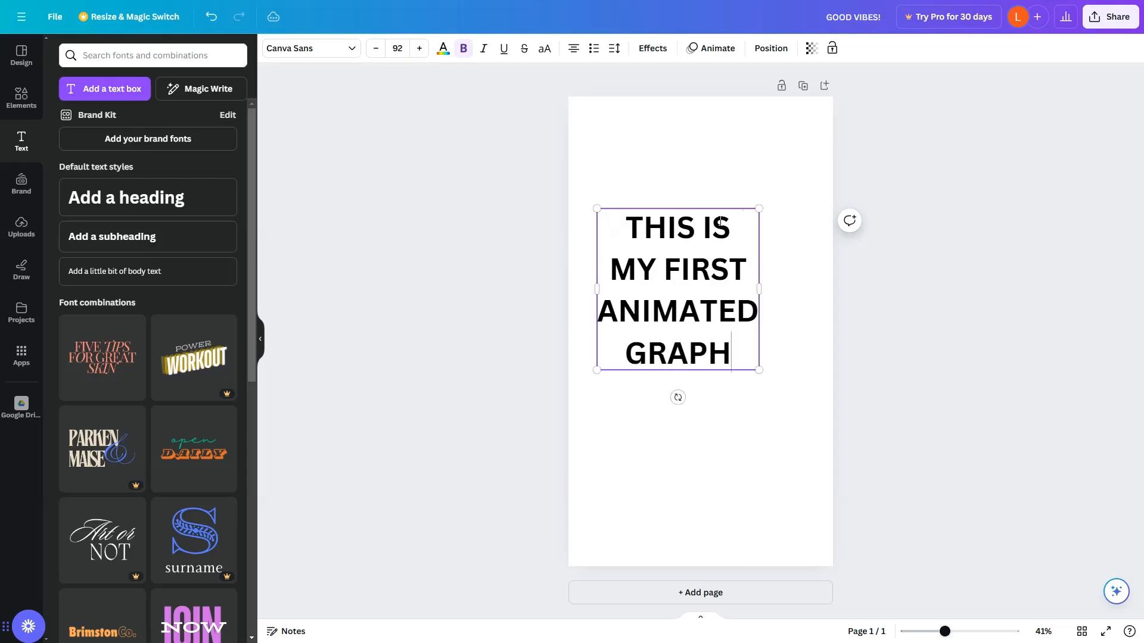
type("IC")
key("Return")
type("ON CANVA!")
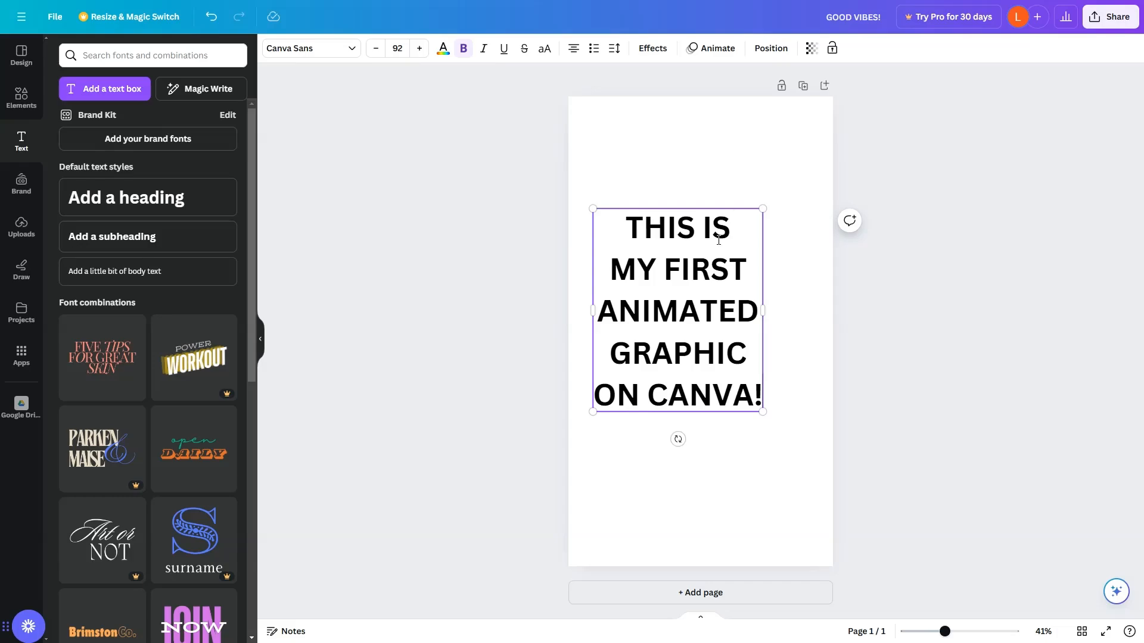
left_click(673, 163)
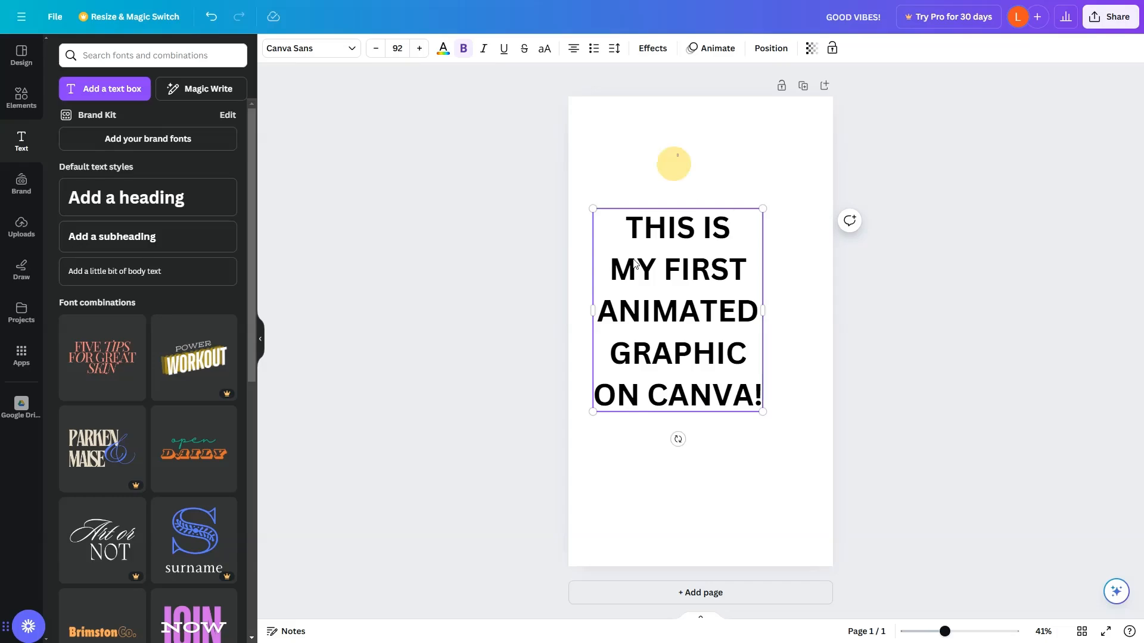
Move the text block slightly and set its line spacing to 0.89.
left_click_drag(643, 339, 661, 359)
left_click(613, 49)
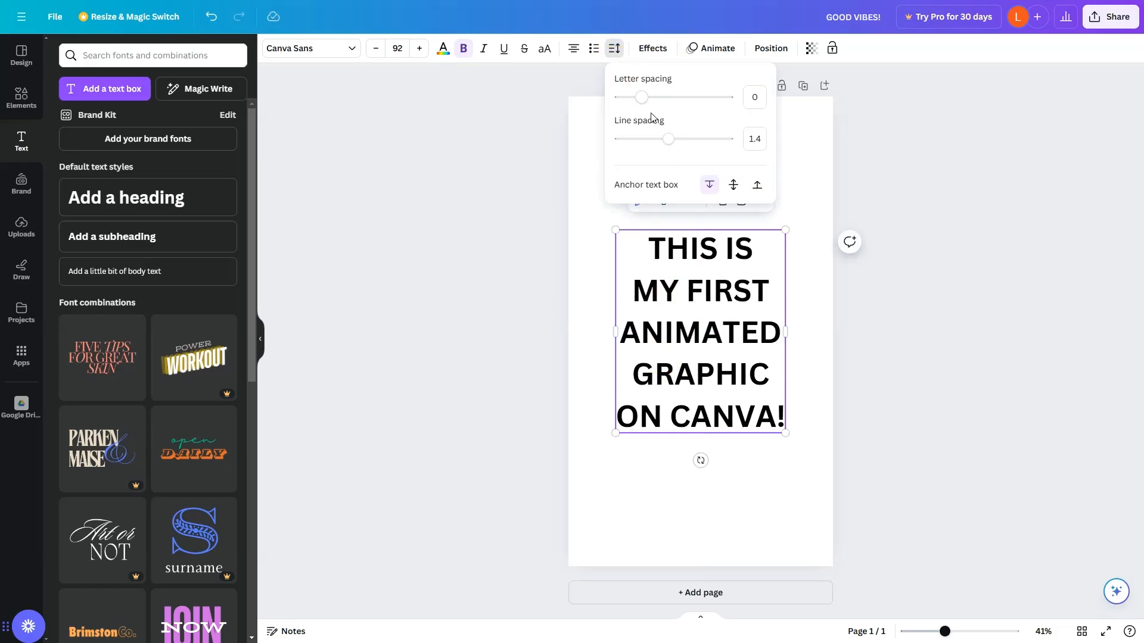
left_click(641, 143)
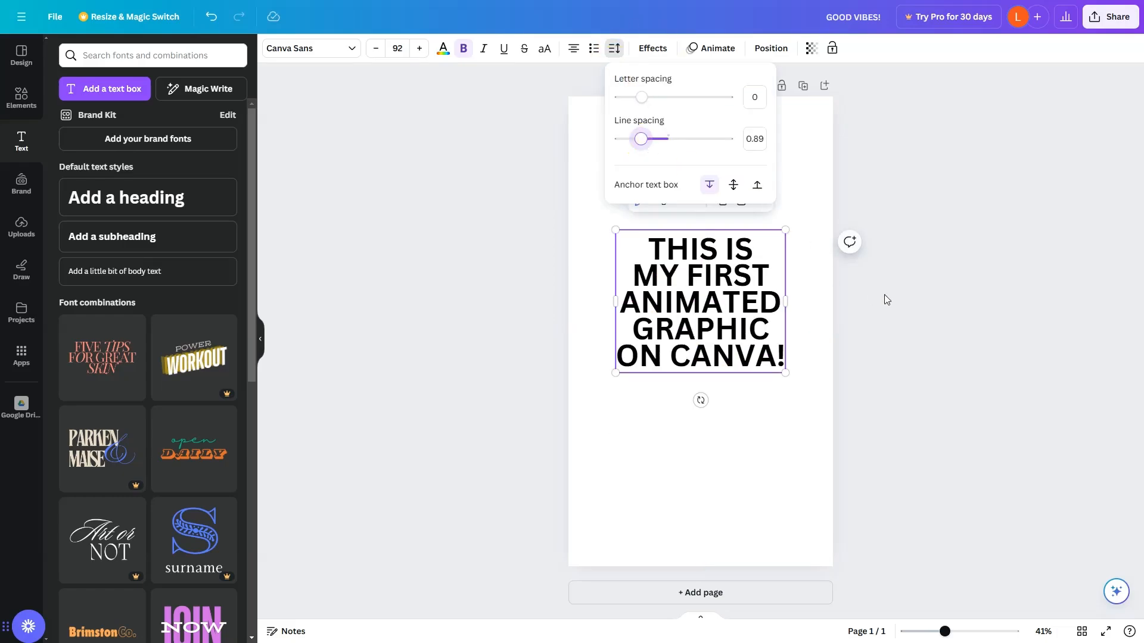
Enlarge the text box from its corner so the font size becomes 126.
left_click(784, 373)
left_click_drag(785, 373, 809, 407)
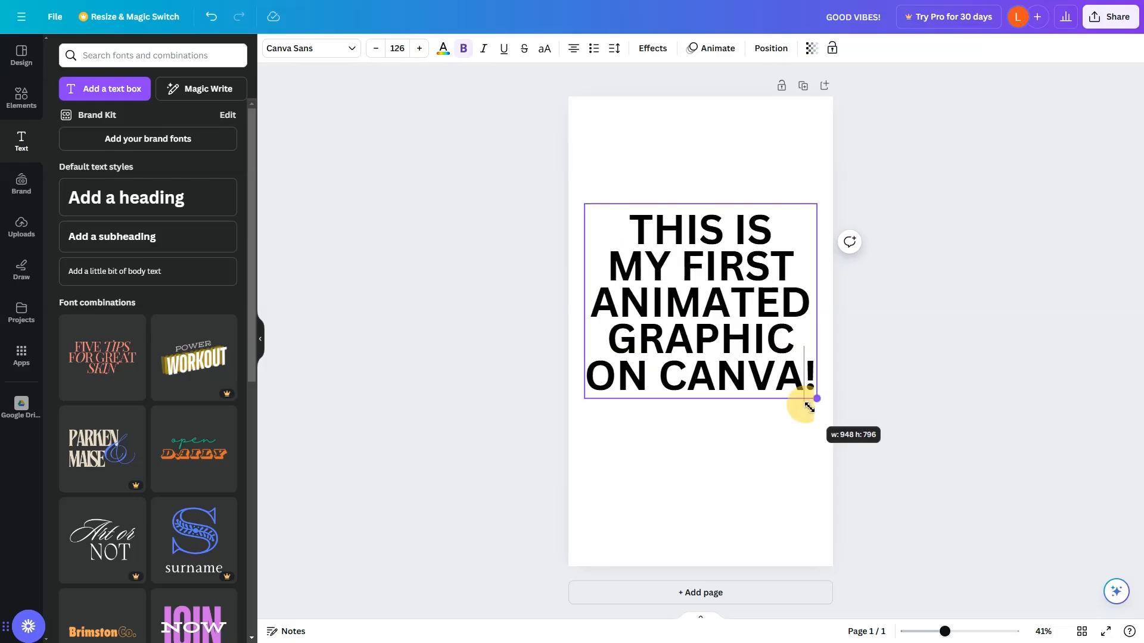
left_click(906, 368)
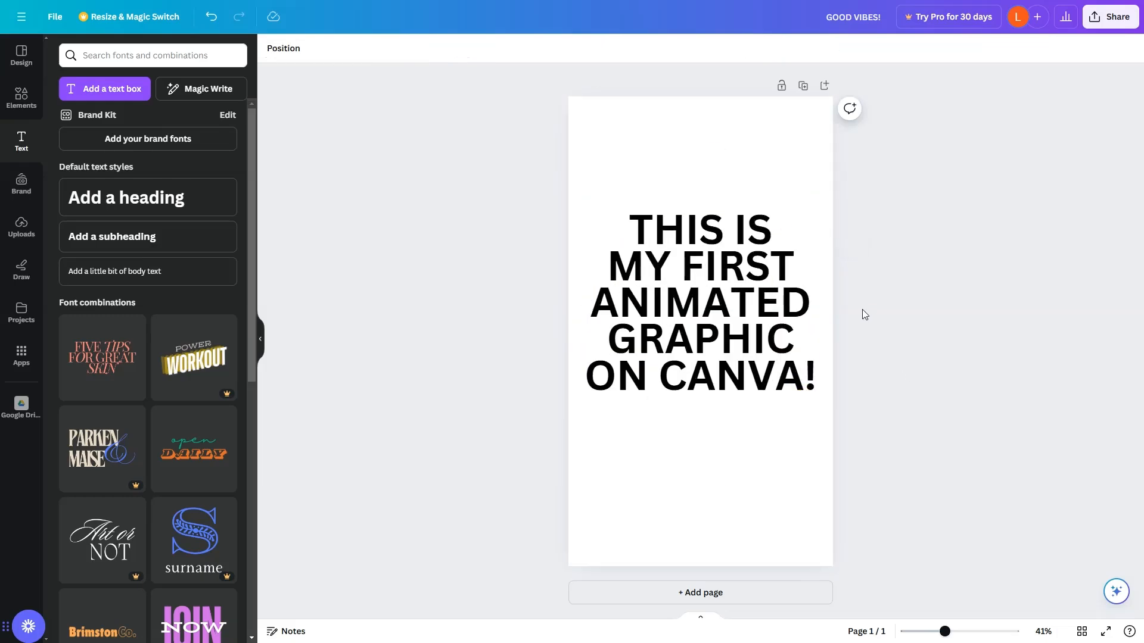
Add a circle shape from the shapes library onto the canvas over the text.
left_click(21, 101)
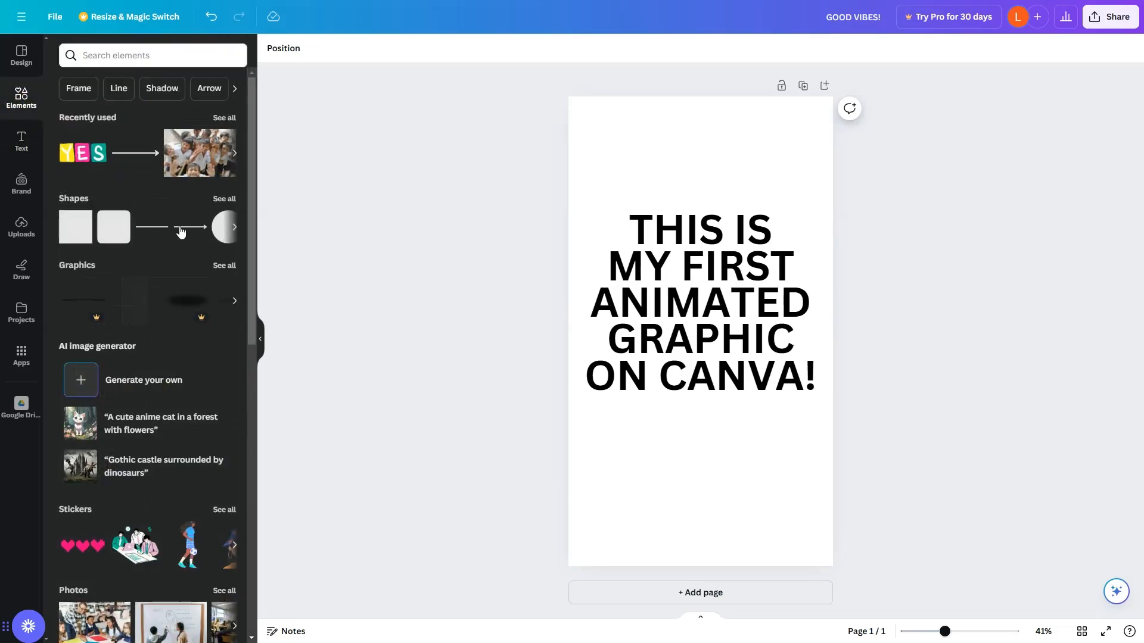
left_click(225, 200)
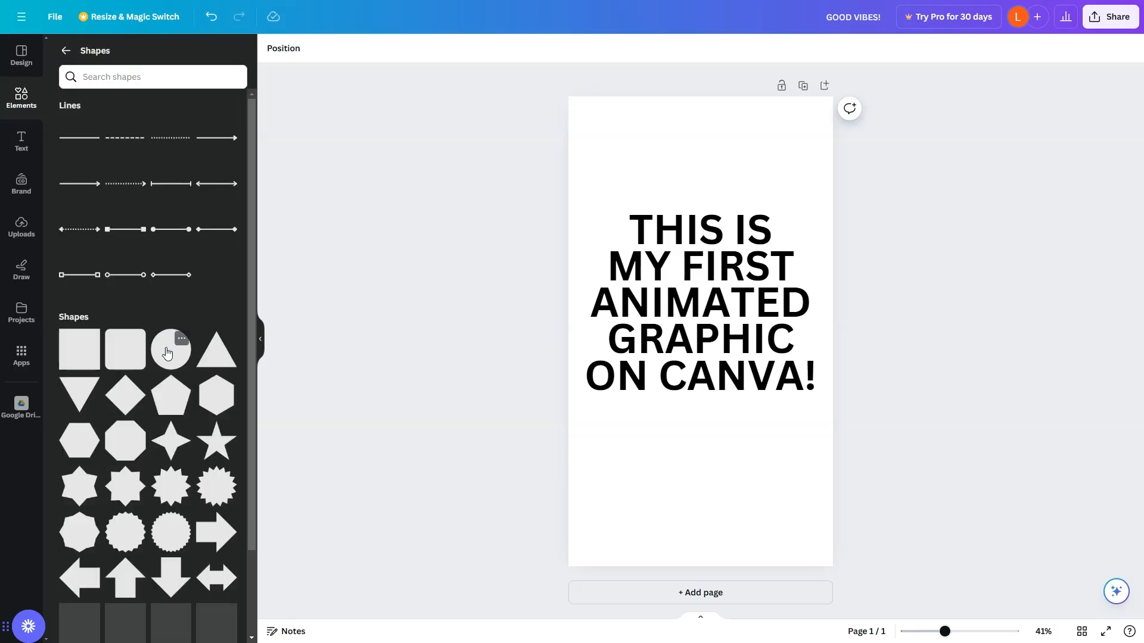
left_click_drag(171, 349, 696, 367)
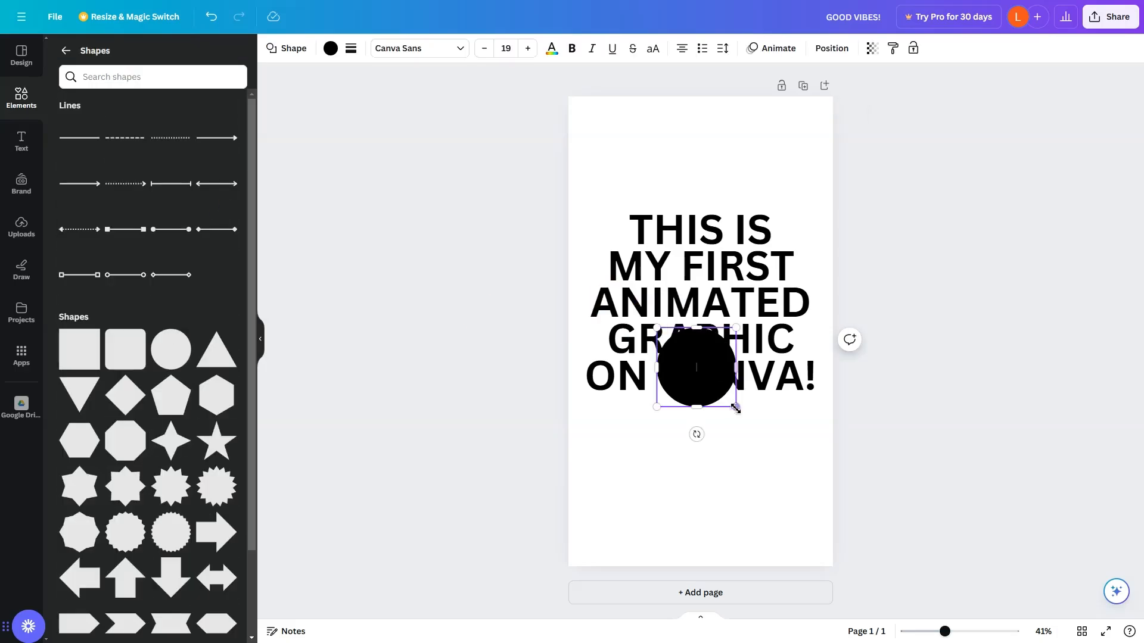
Enlarge the circle and move it so it overlaps the lower right part of the text.
left_click_drag(735, 408, 873, 464)
left_click_drag(785, 455, 775, 403)
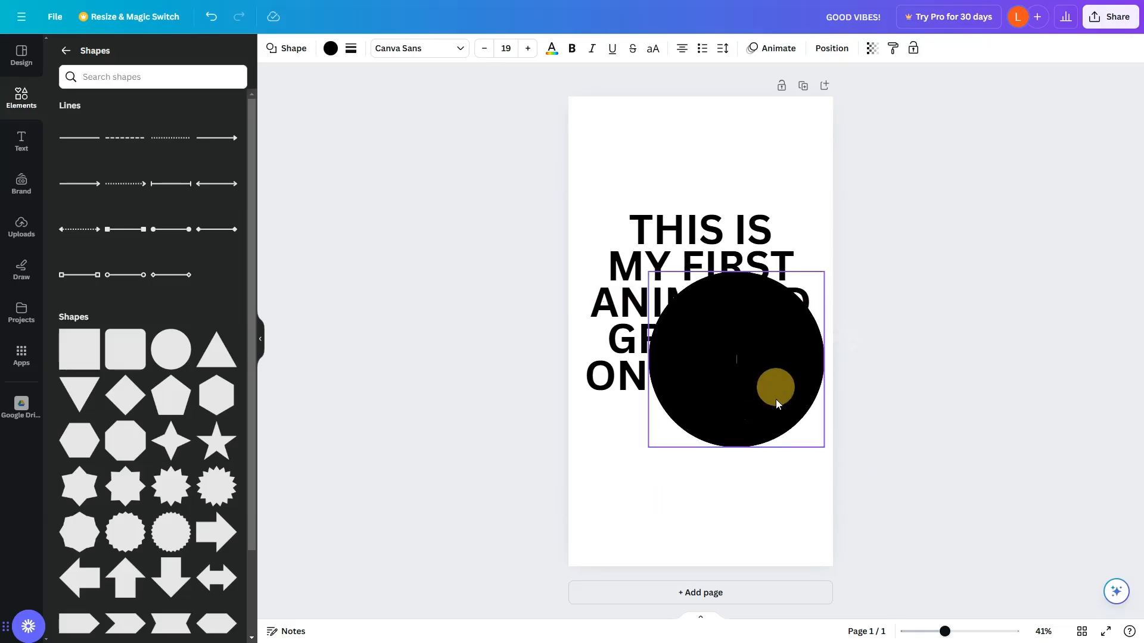
Change the circle's fill colour to light blue.
right_click(759, 351)
left_click(712, 356)
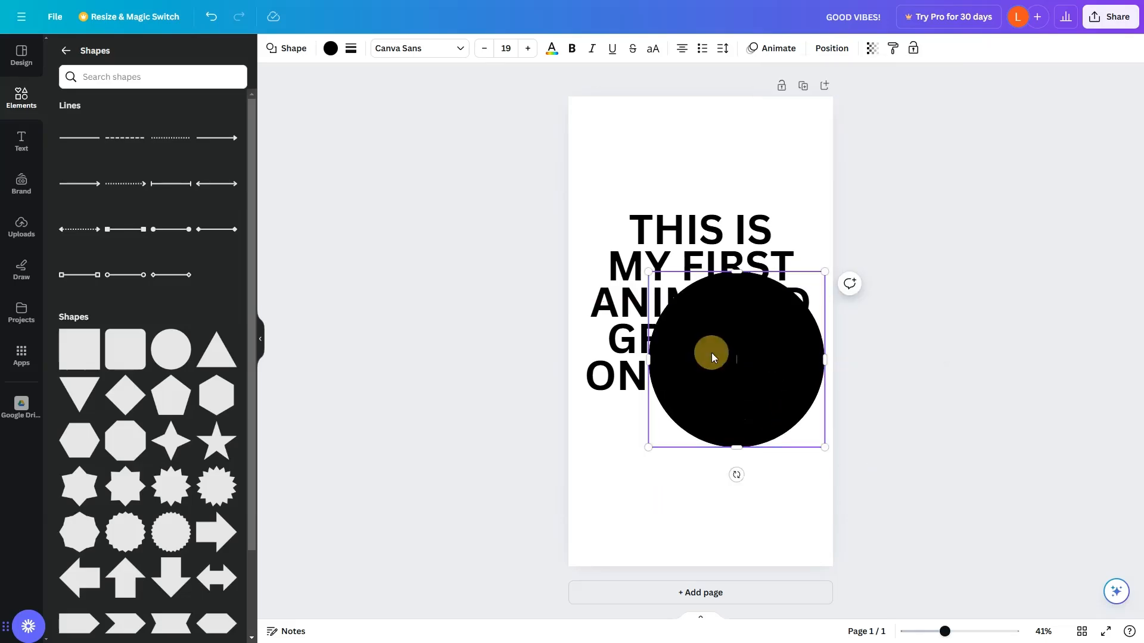
left_click(331, 48)
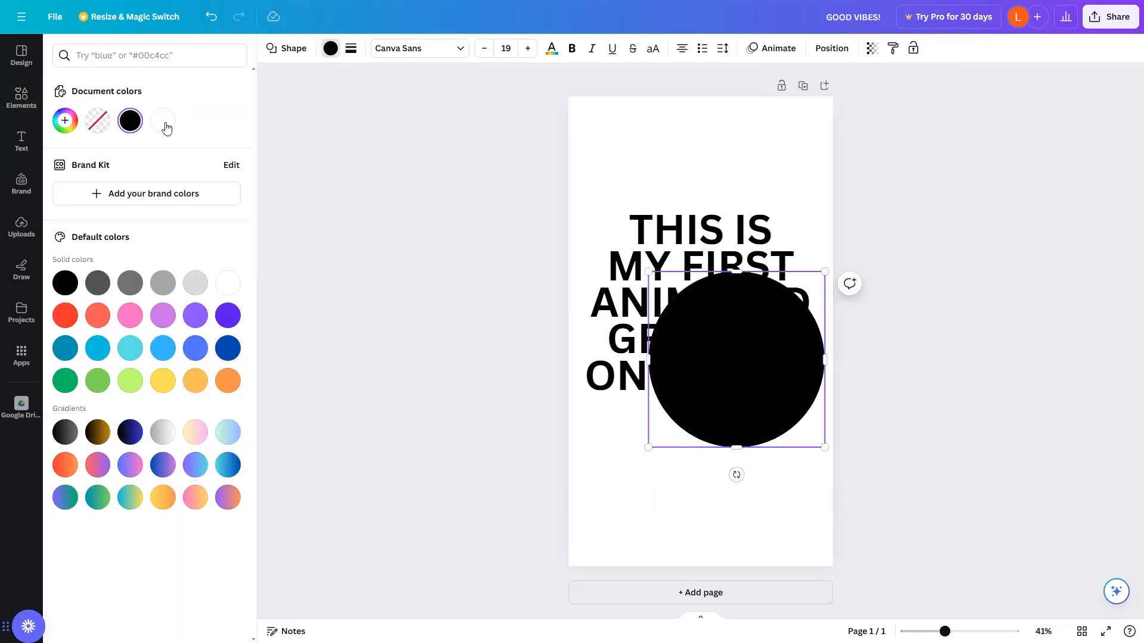
left_click(172, 349)
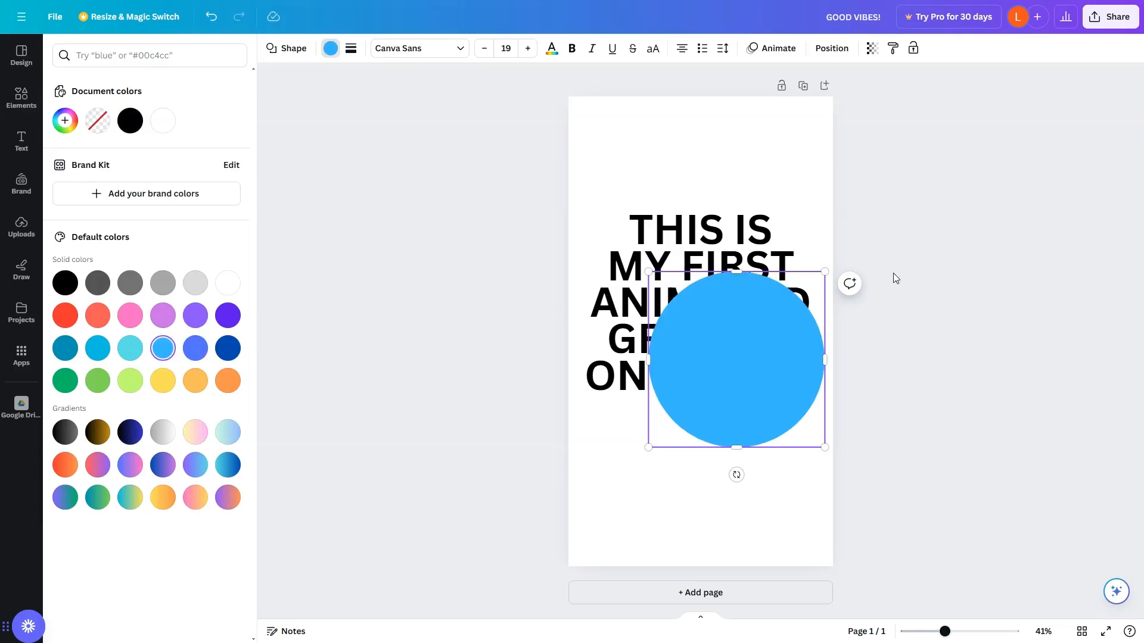
Send the blue circle to the back so it sits behind the heading text.
left_click(776, 330)
right_click(703, 344)
mouse_move(846, 440)
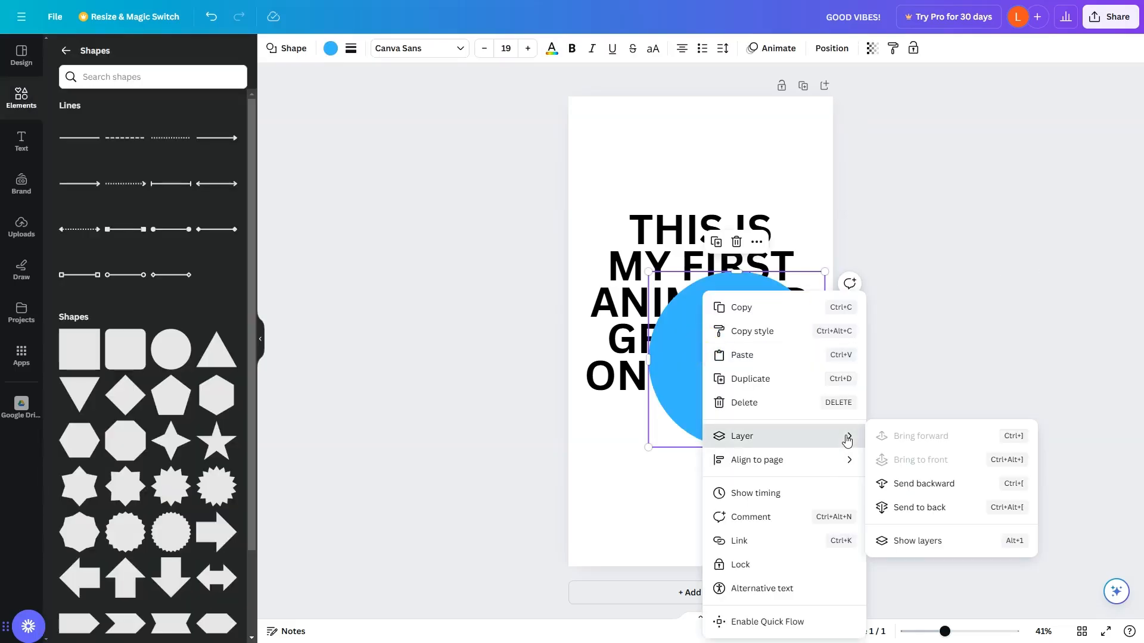
left_click(947, 508)
left_click(974, 425)
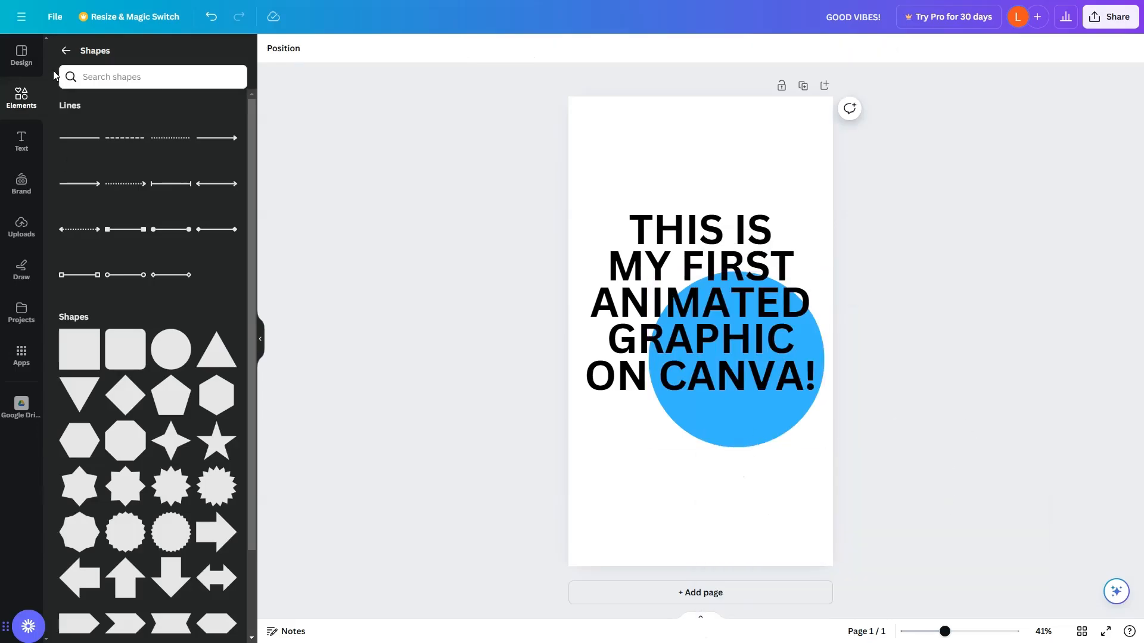
Open the word stickers collection and add the "enjoy!" sticker to the page.
left_click(65, 51)
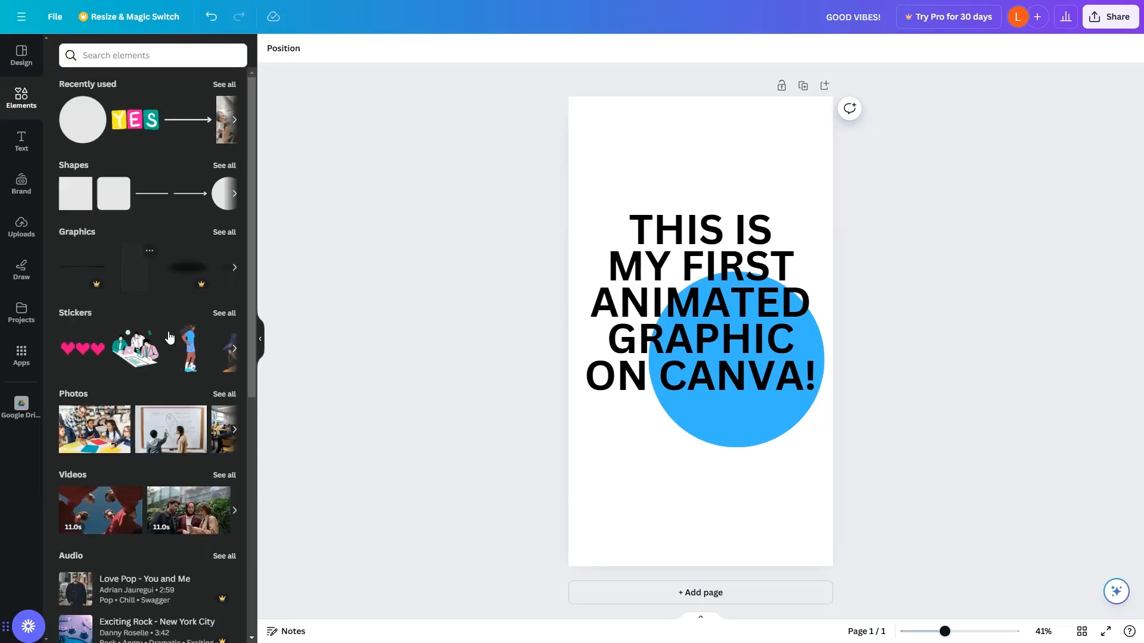
left_click(236, 315)
left_click_drag(148, 163, 621, 174)
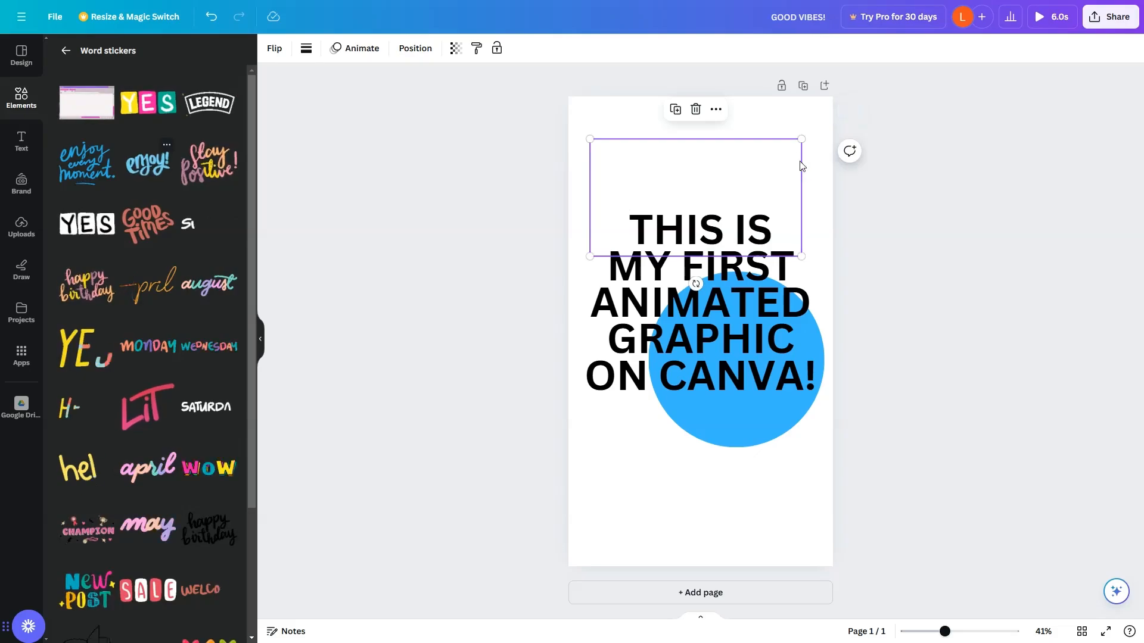
Shrink the "enjoy!" sticker and place it over the bottom edge of the blue circle.
left_click_drag(806, 140, 729, 178)
left_click_drag(654, 204, 707, 413)
left_click(935, 206)
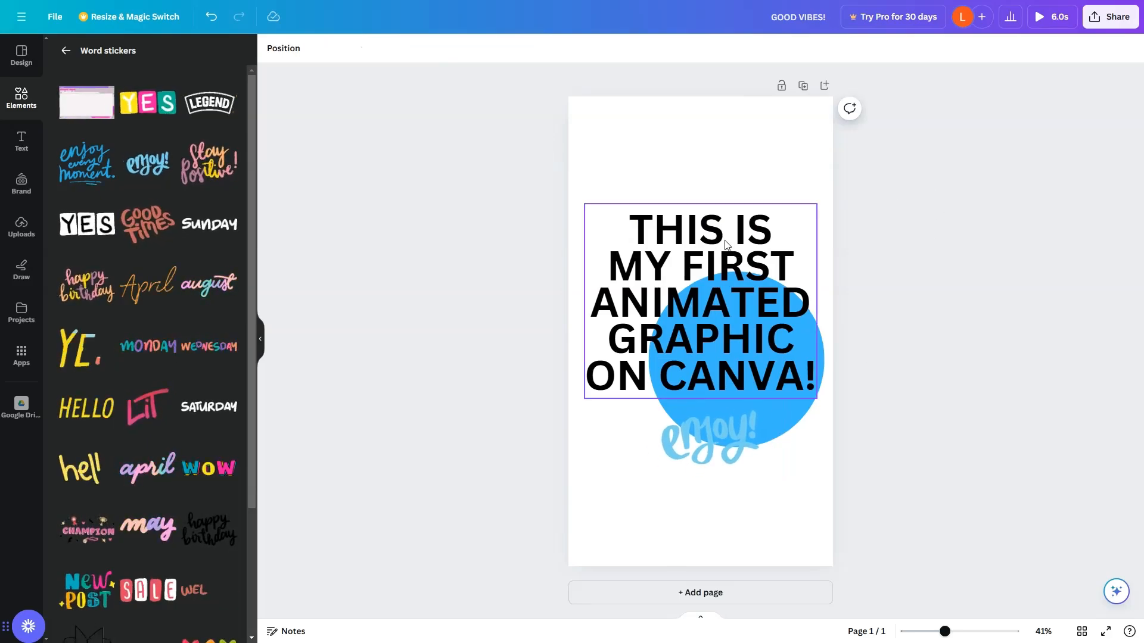
Apply the Blur text animation to the heading text.
left_click(693, 265)
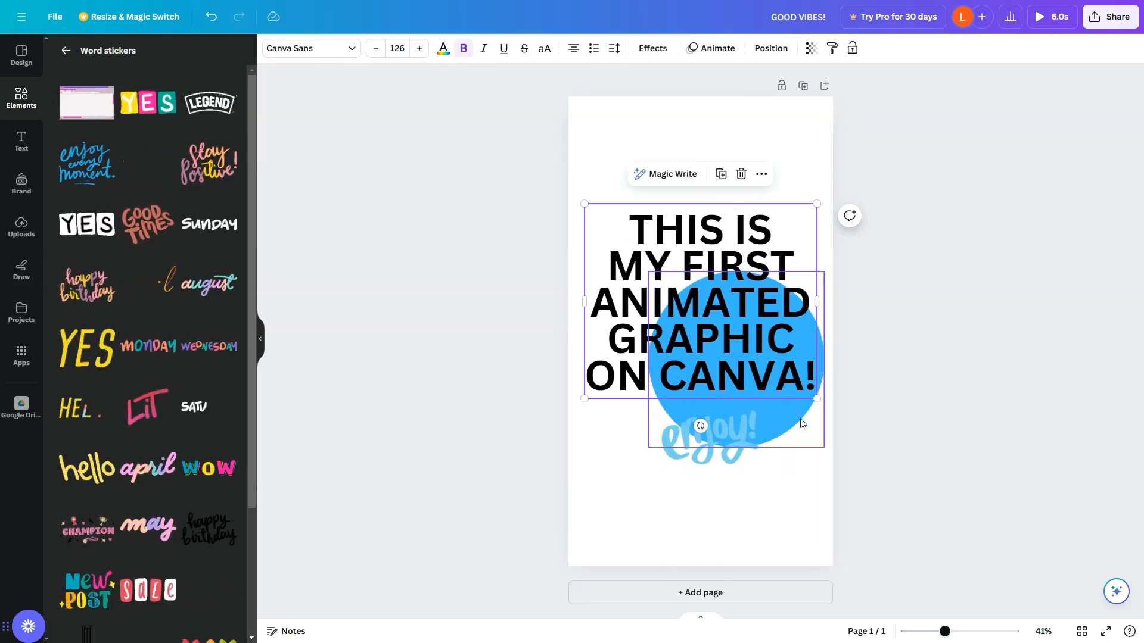
left_click(810, 384)
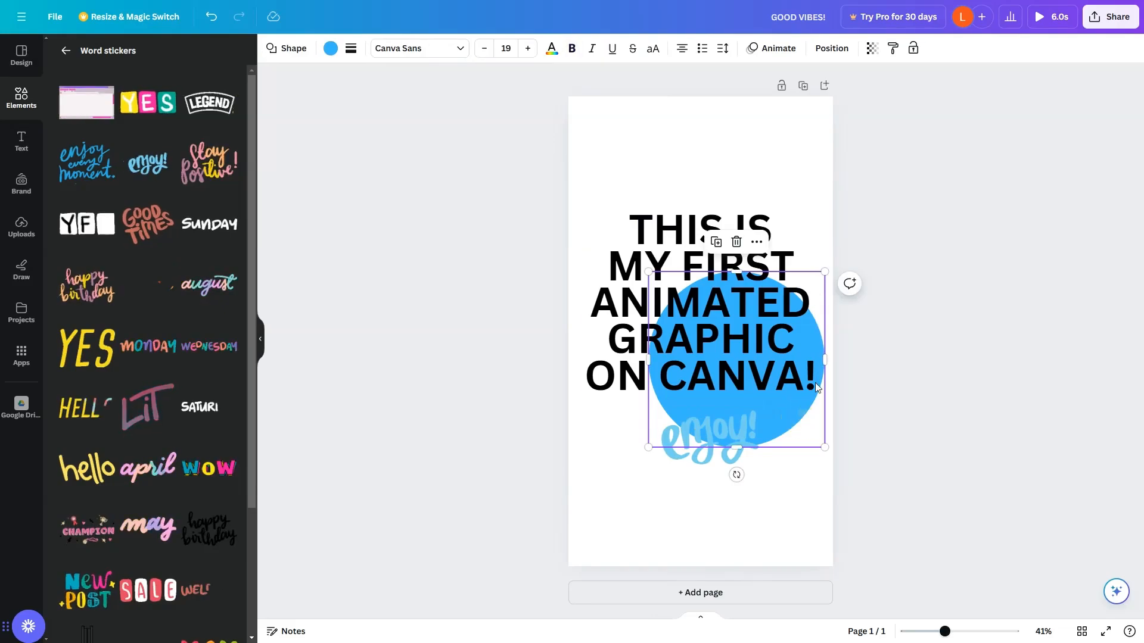
left_click(711, 428)
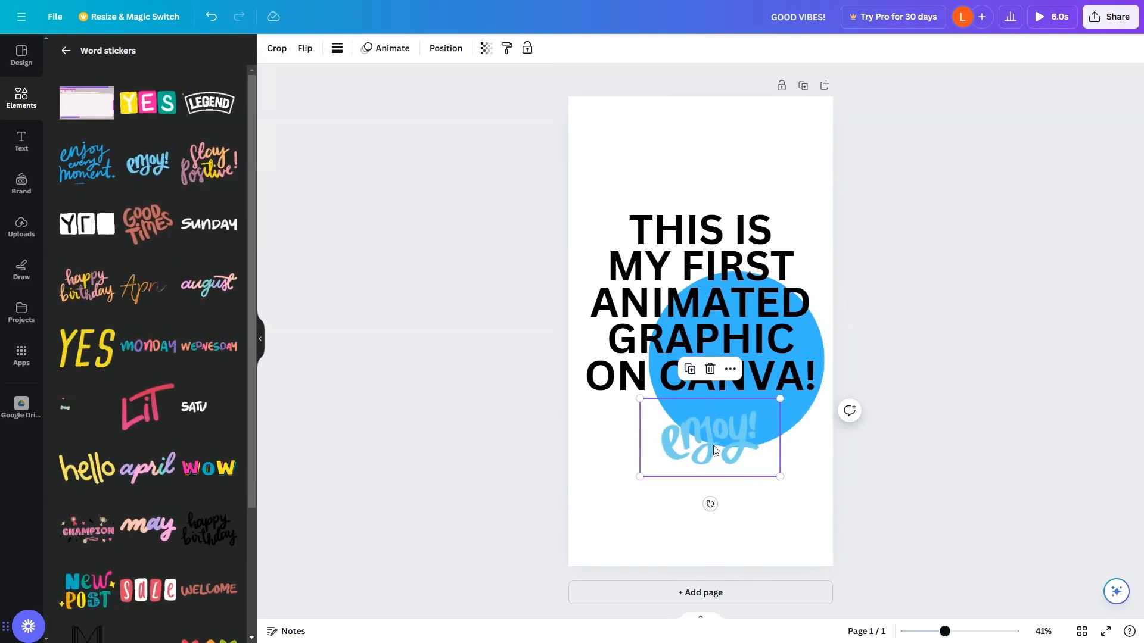
left_click(755, 266)
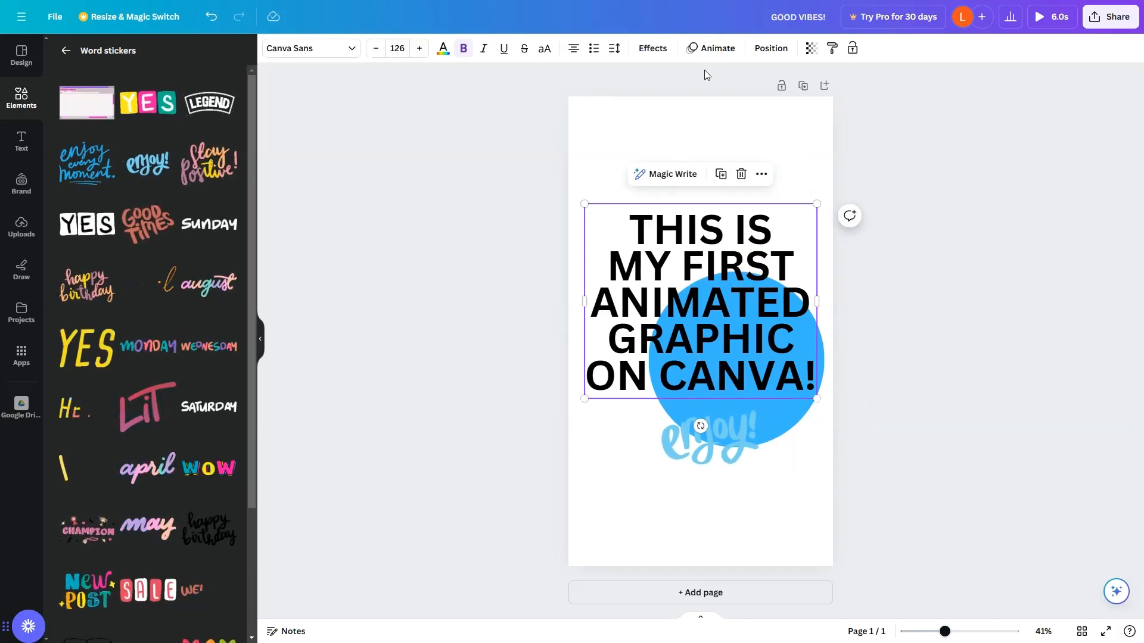
left_click(703, 53)
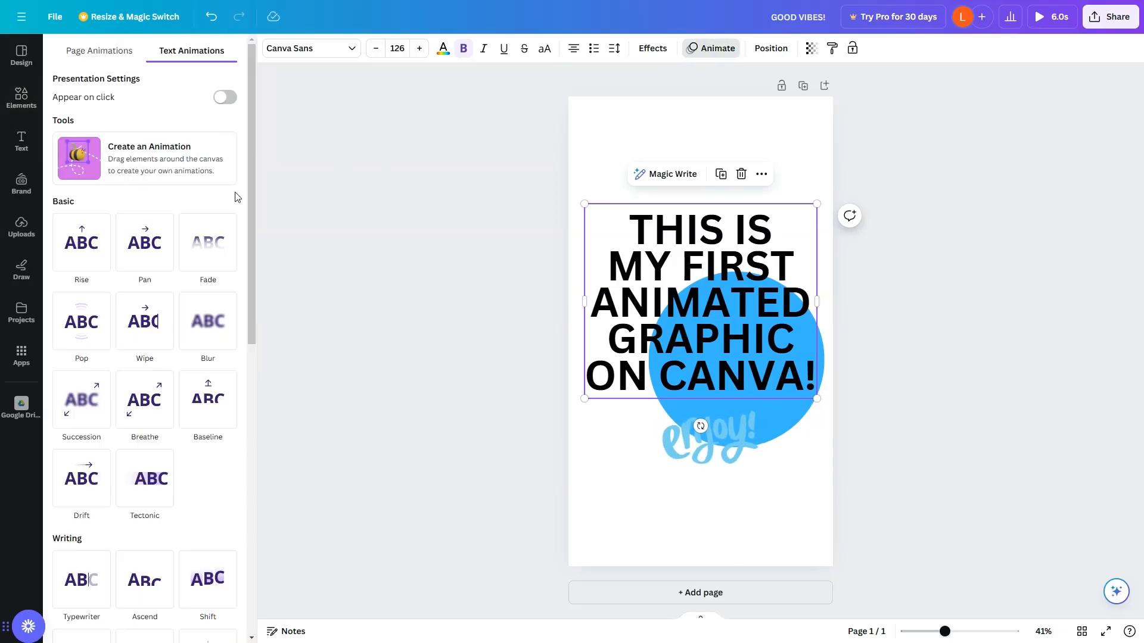
left_click(218, 329)
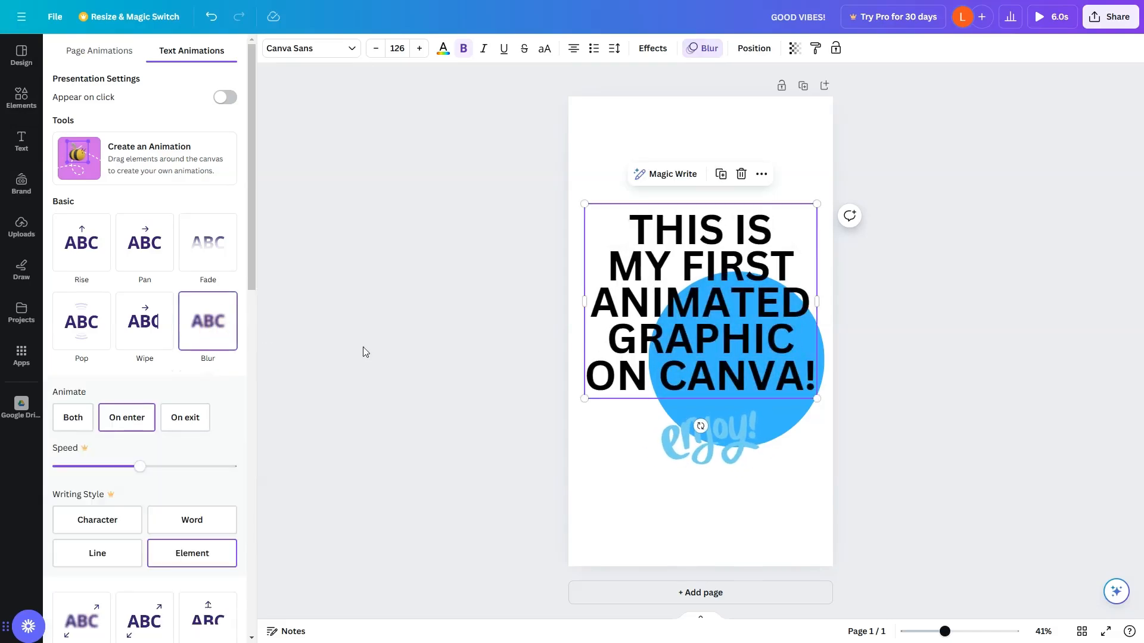
Apply the Pop element animation to the blue circle.
left_click(804, 414)
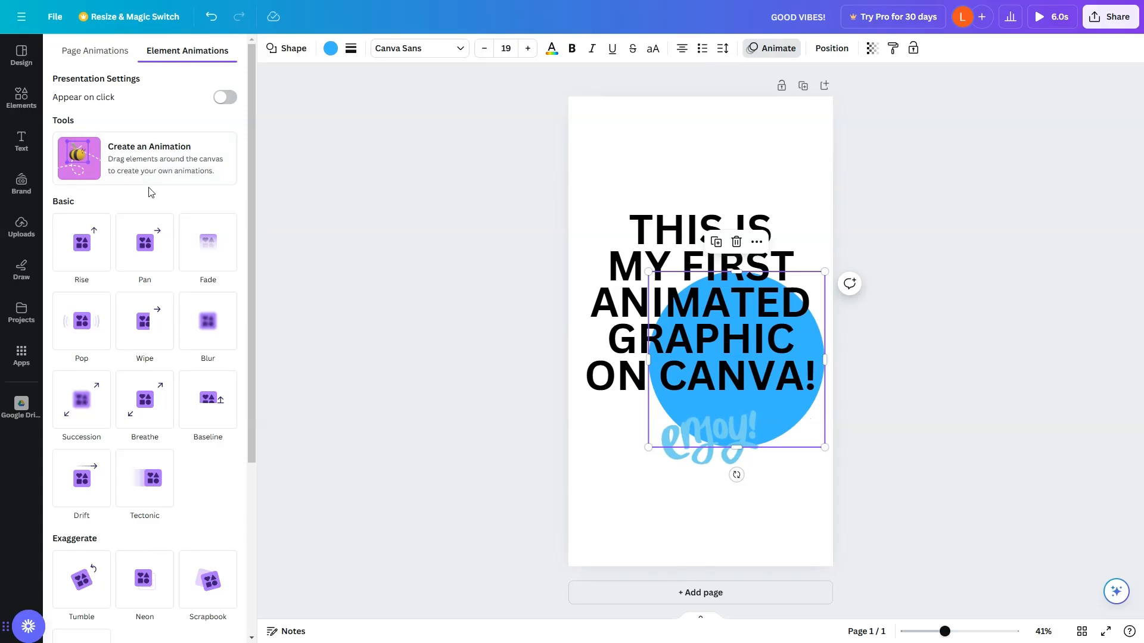
left_click(96, 322)
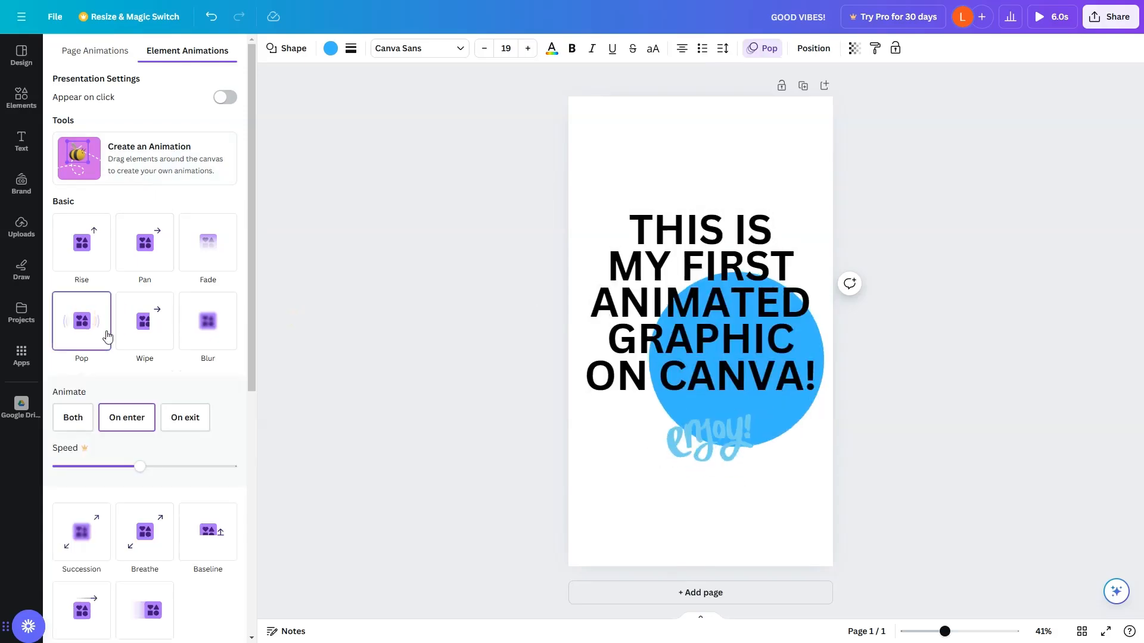
left_click(997, 276)
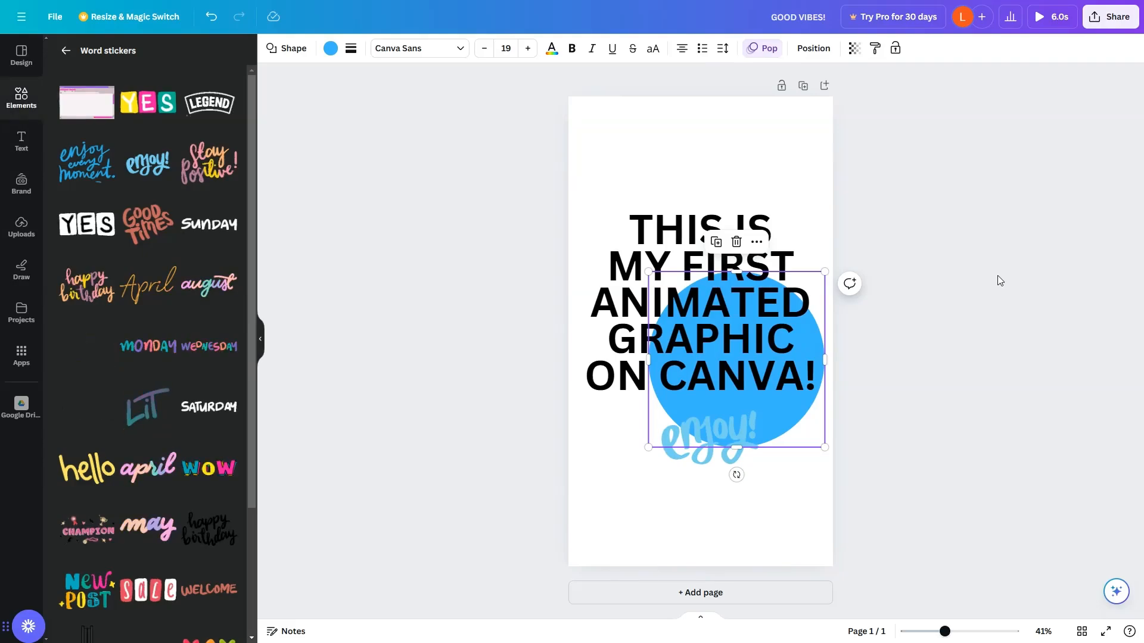
Download the design as a GIF and locate the downloaded file in the Downloads folder.
left_click(1107, 21)
left_click(1109, 332)
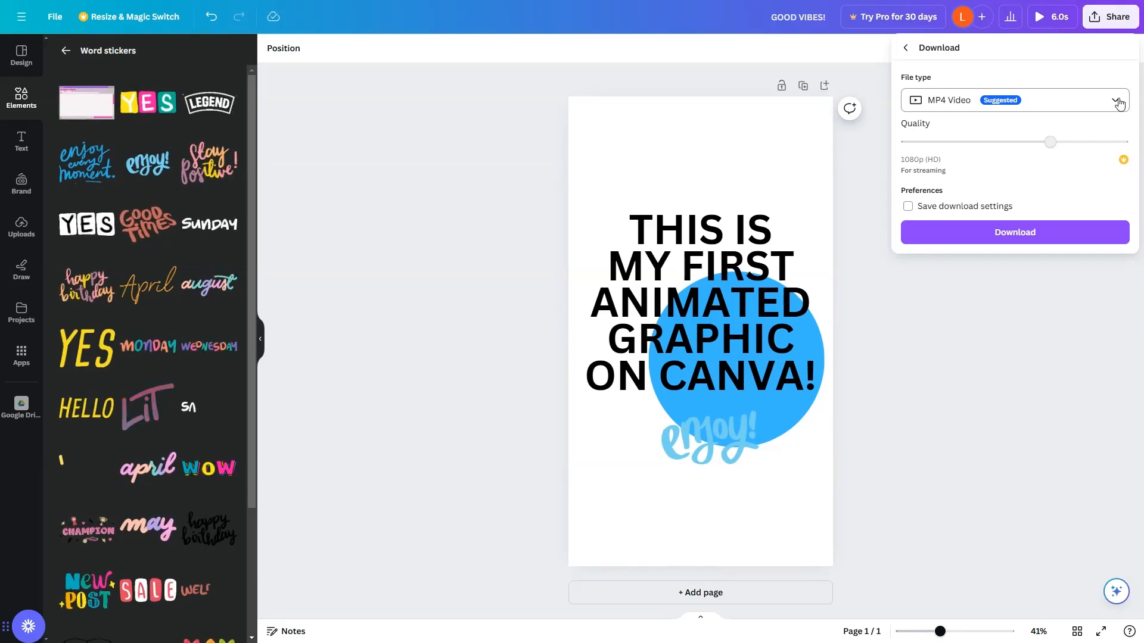
left_click(1118, 102)
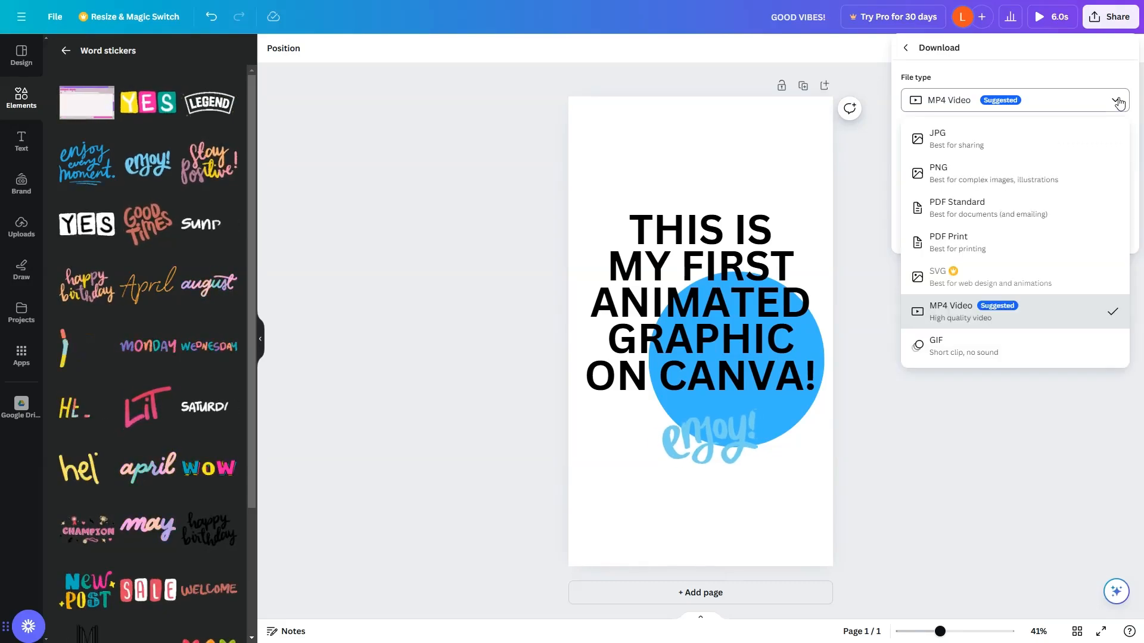
left_click(981, 351)
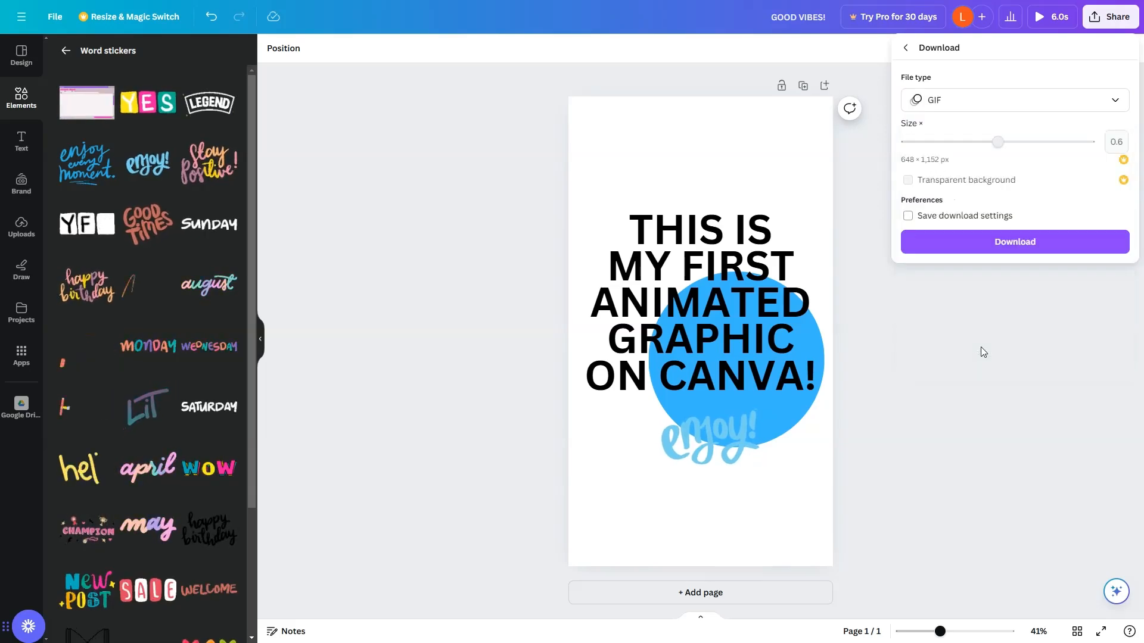
left_click(1027, 247)
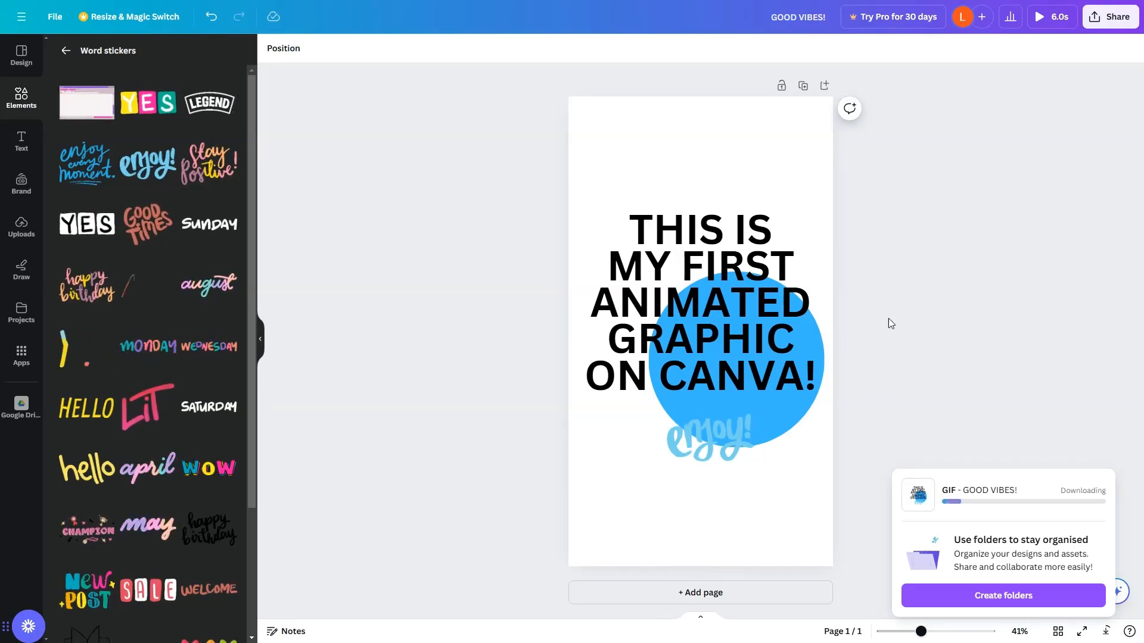
left_click(1075, 501)
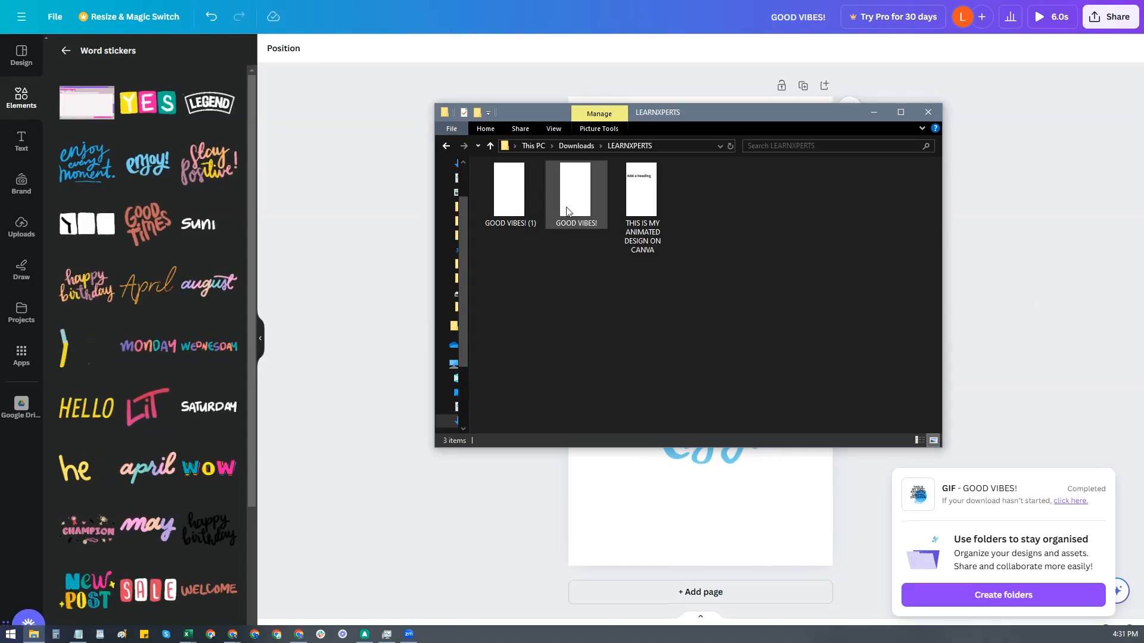
left_click(585, 199)
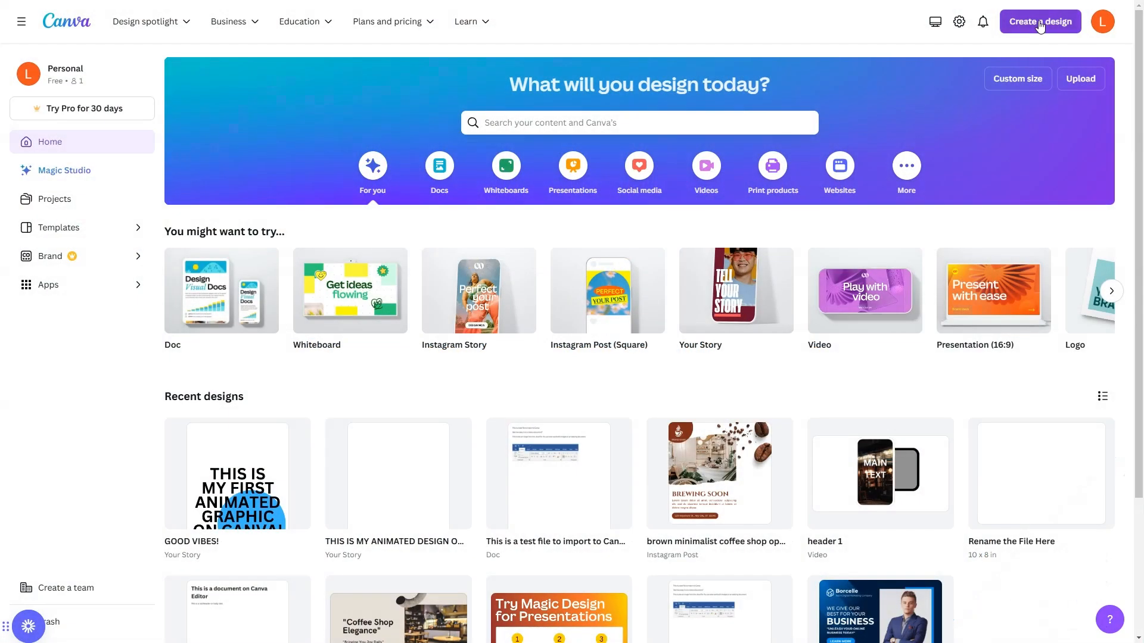
Start a new Video design sized 1920 × 1080 px.
left_click(1039, 24)
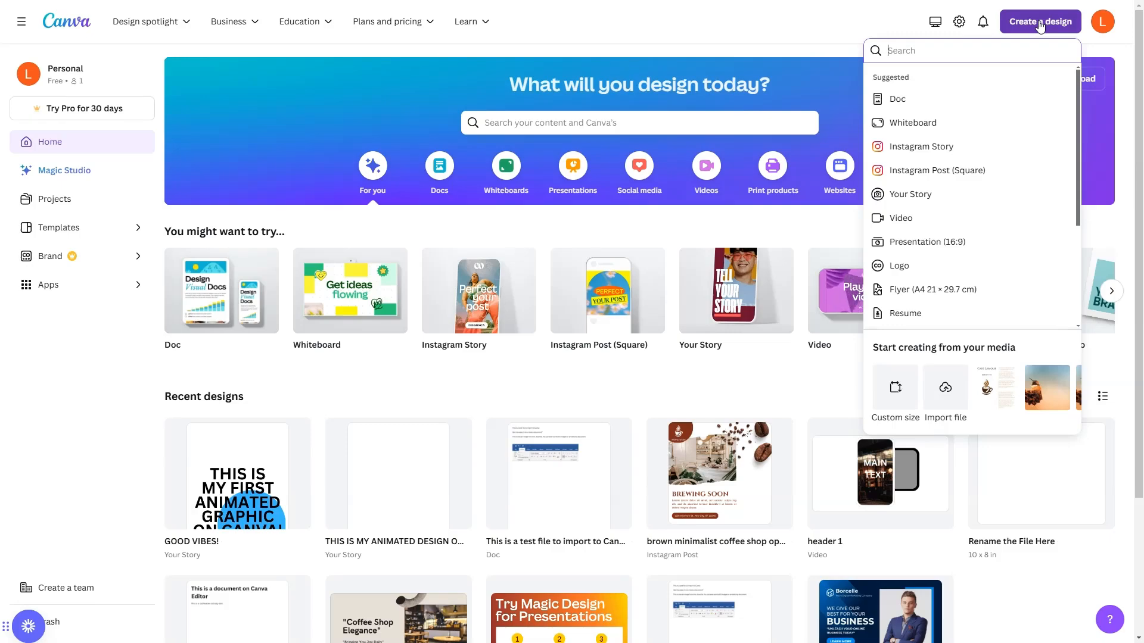
left_click(953, 219)
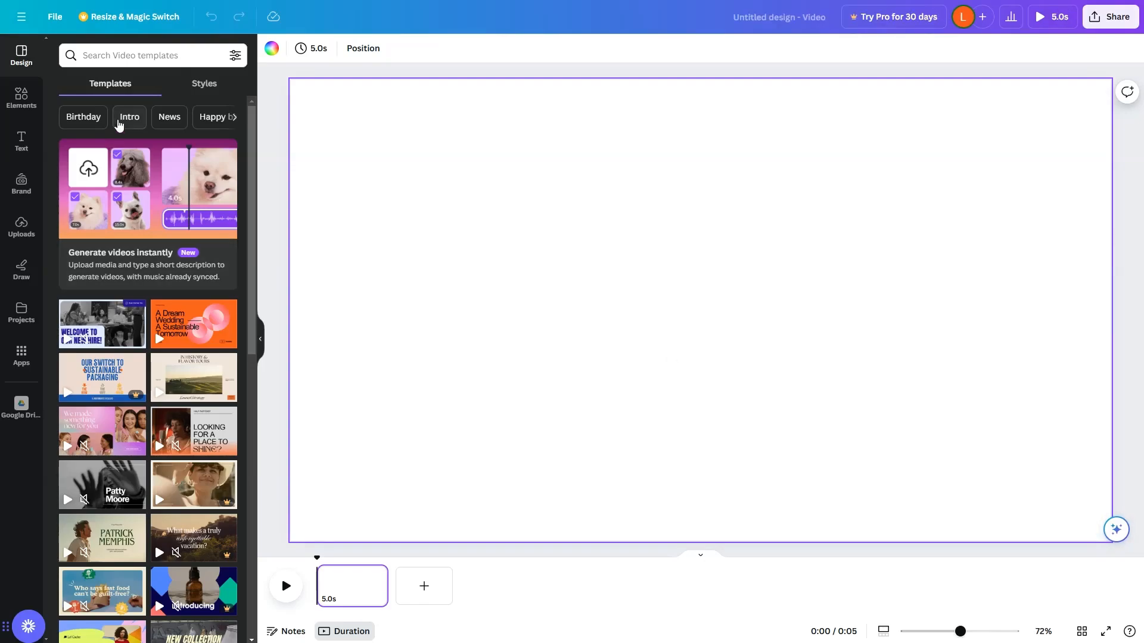
mouse_move(181, 441)
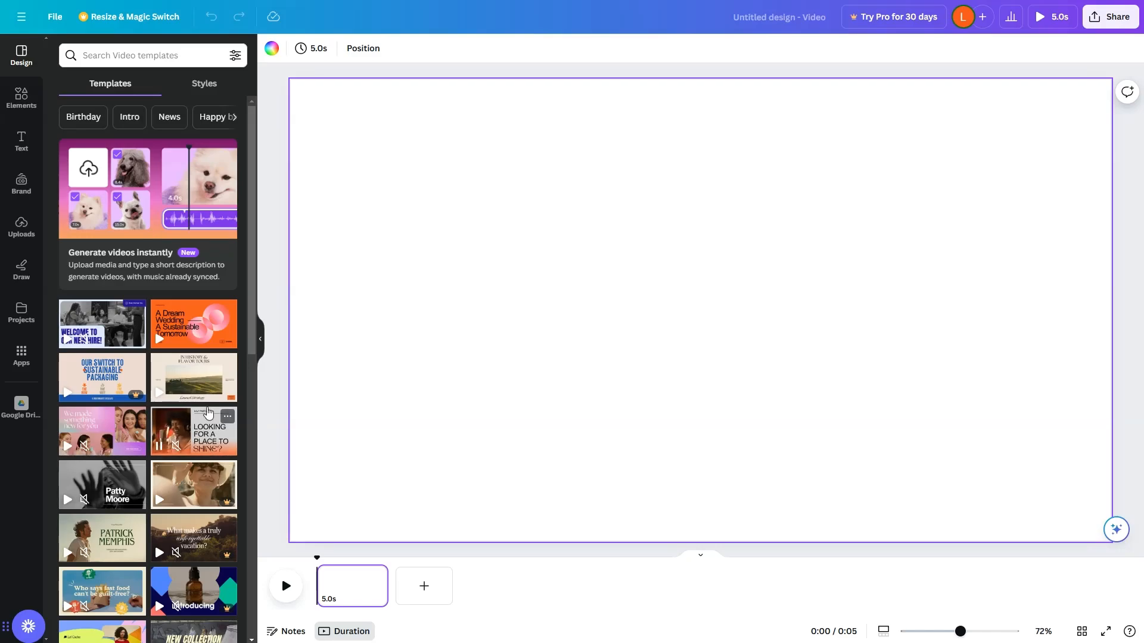
Search the elements' video library for coffee.
left_click(21, 104)
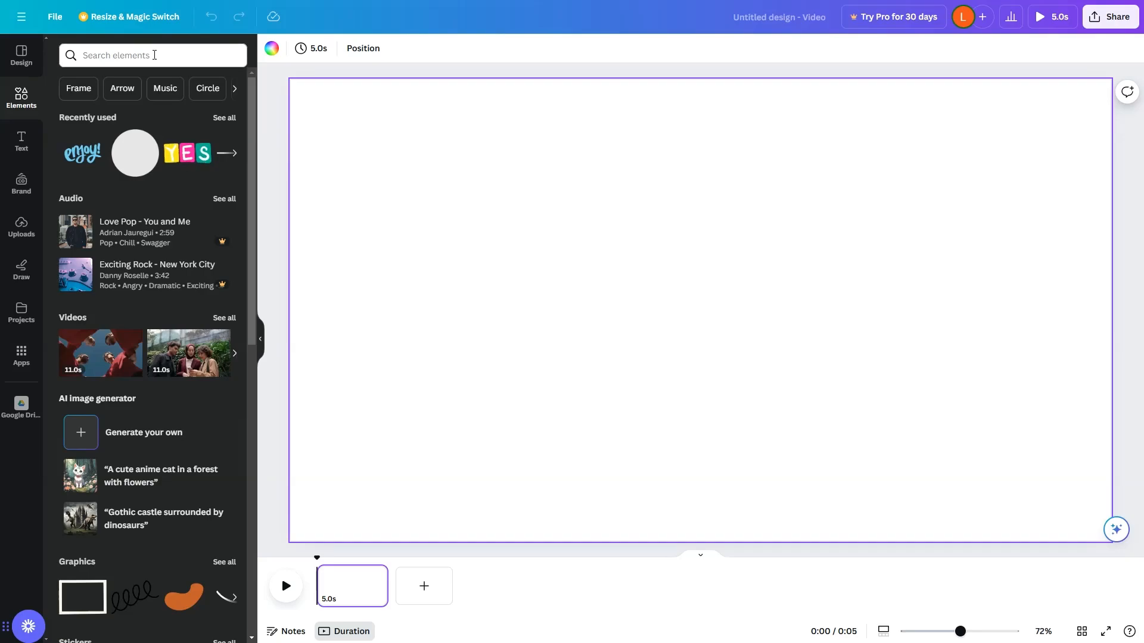
left_click(78, 317)
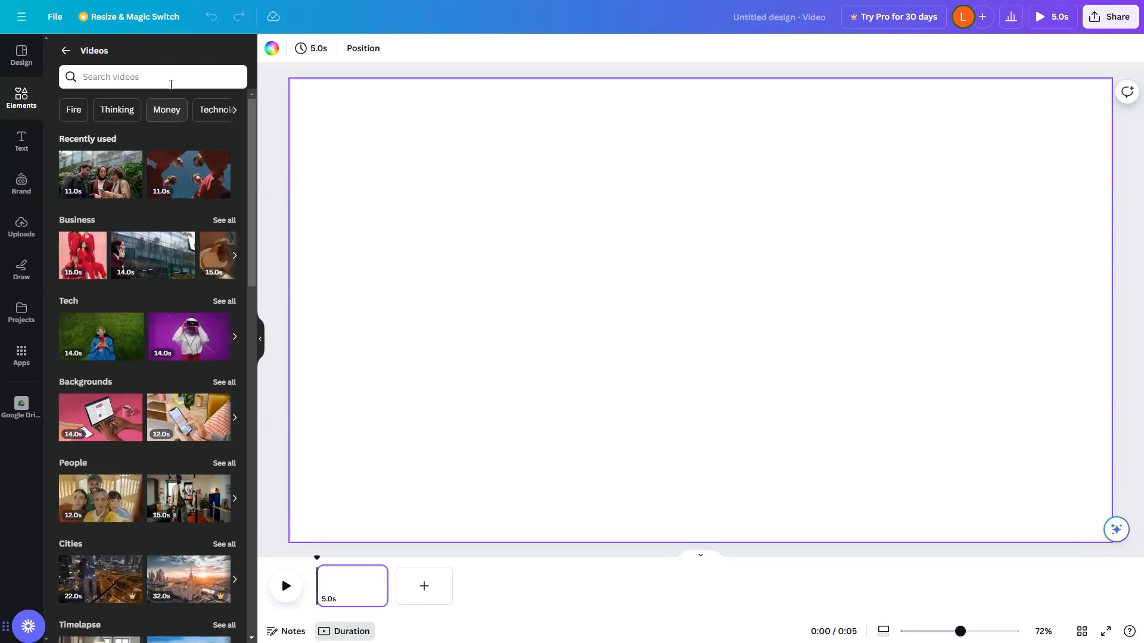
left_click(172, 77)
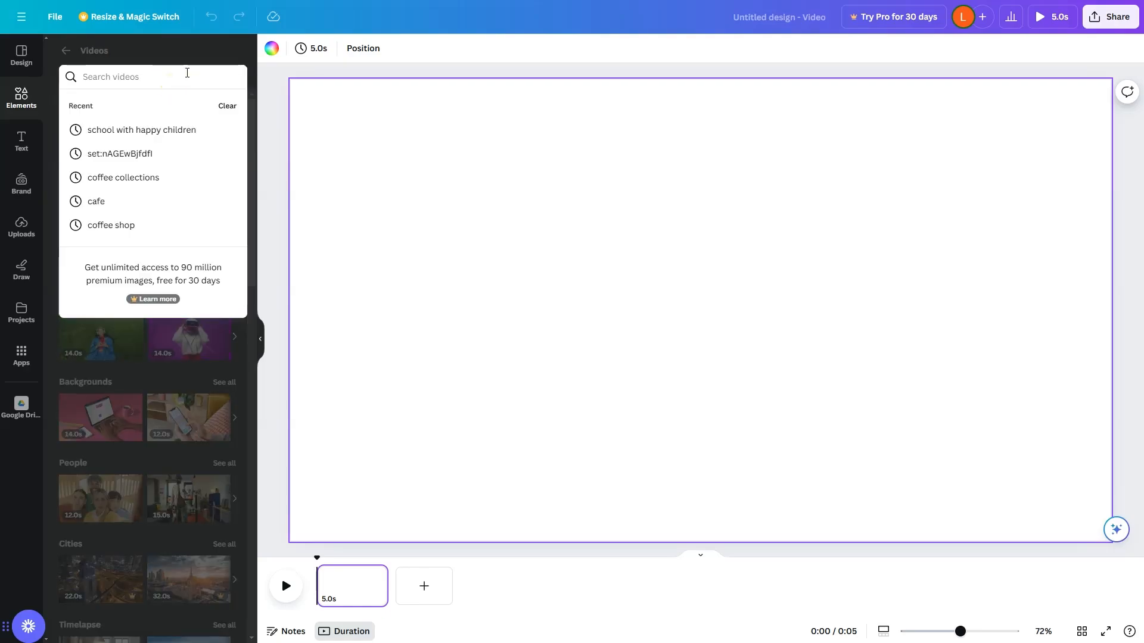
type("coffee")
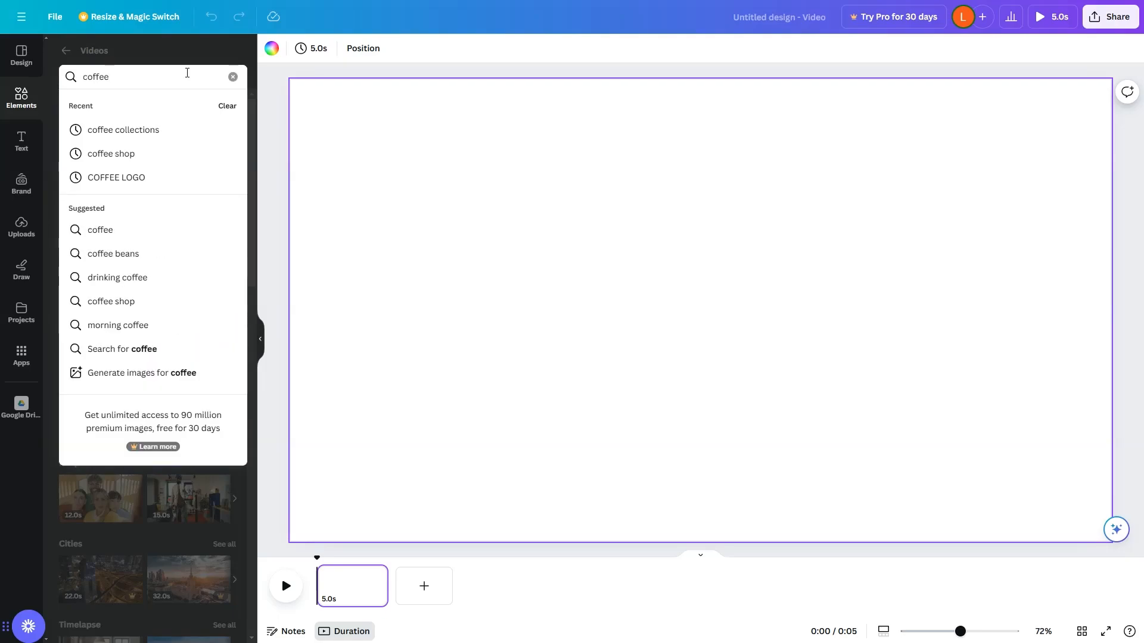
key("Return")
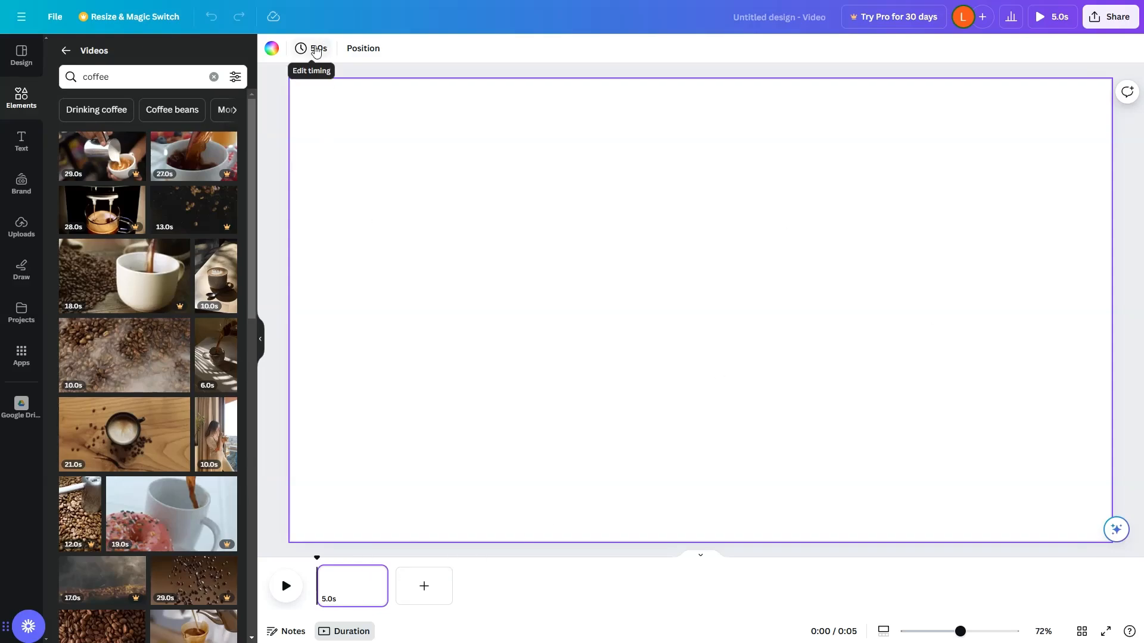
Add the coffee beans with steam video clip to the page.
left_click(316, 50)
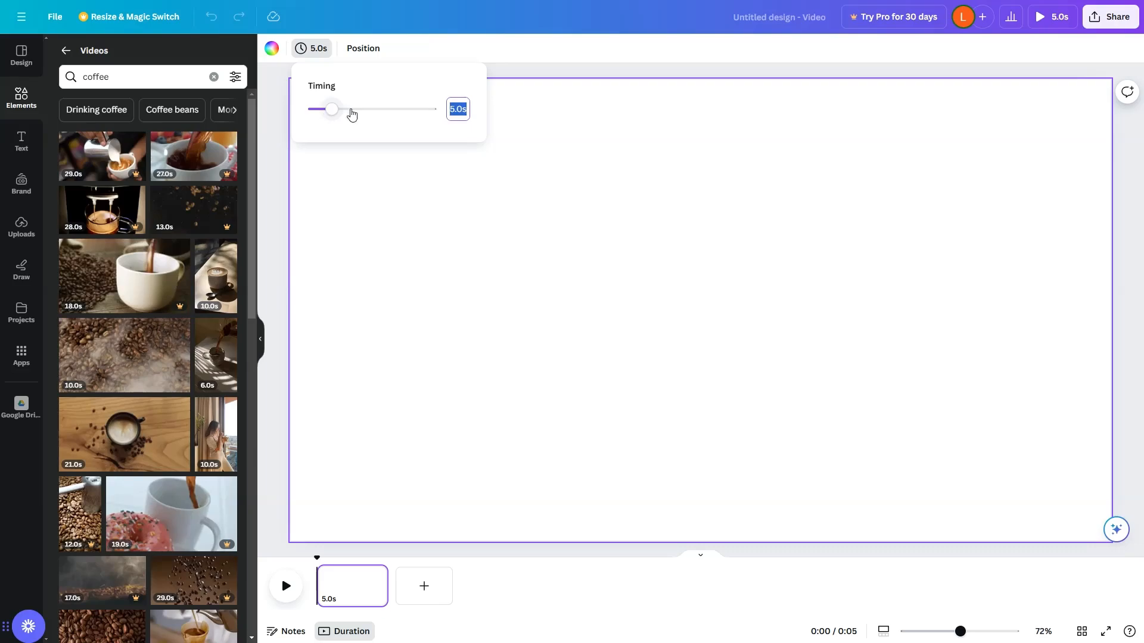
left_click(421, 233)
mouse_move(134, 364)
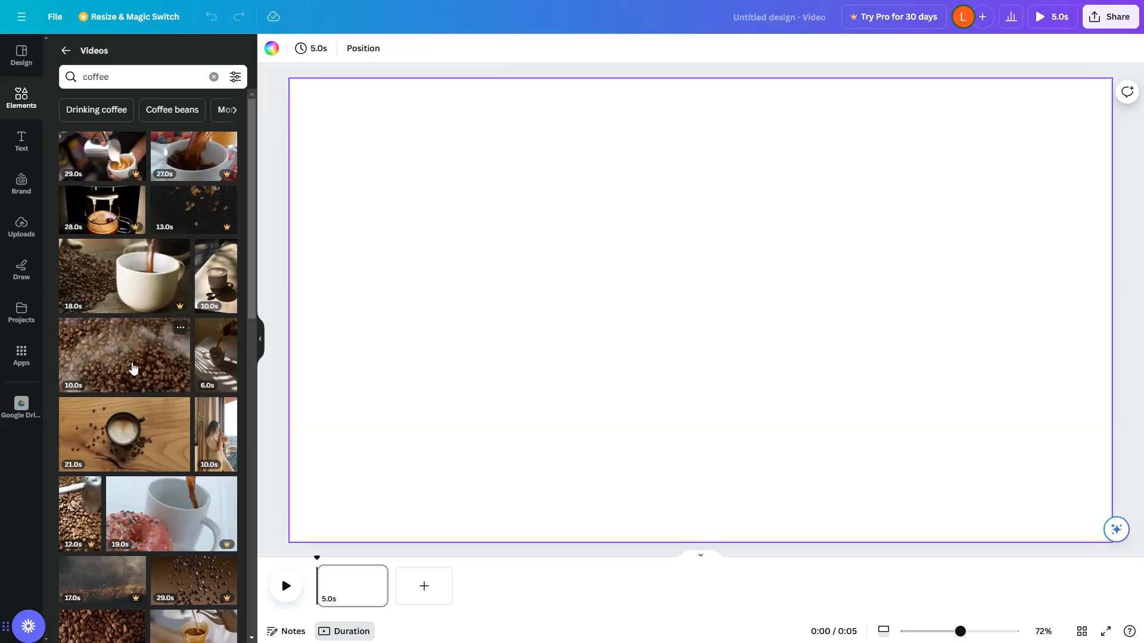
left_click_drag(133, 367, 432, 165)
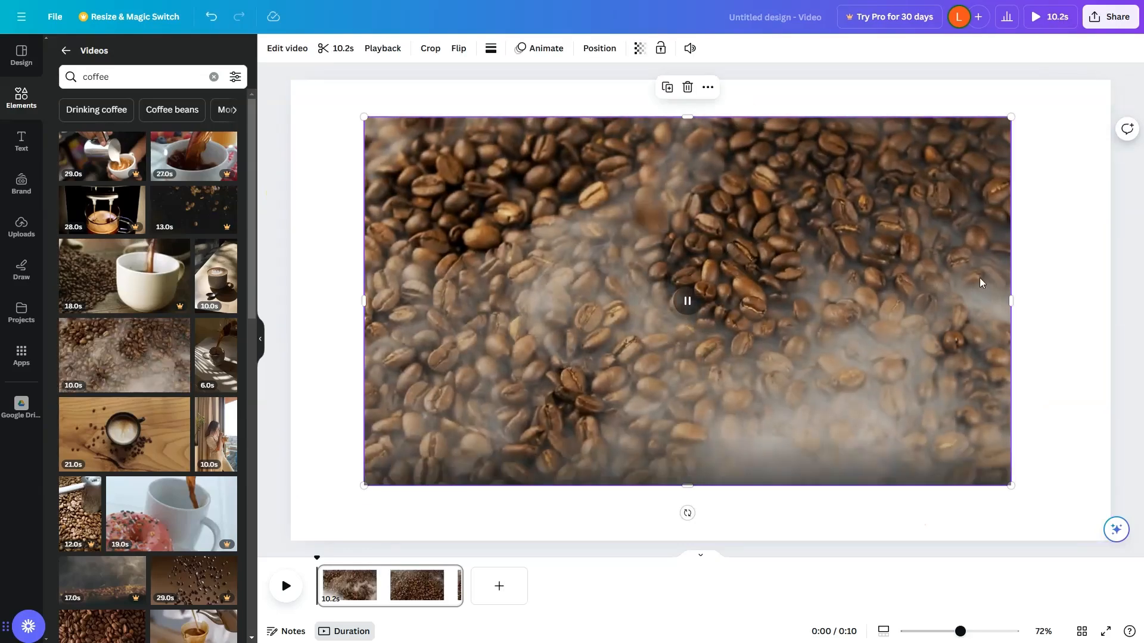
Set the coffee beans with steam clip as the page background.
right_click(731, 225)
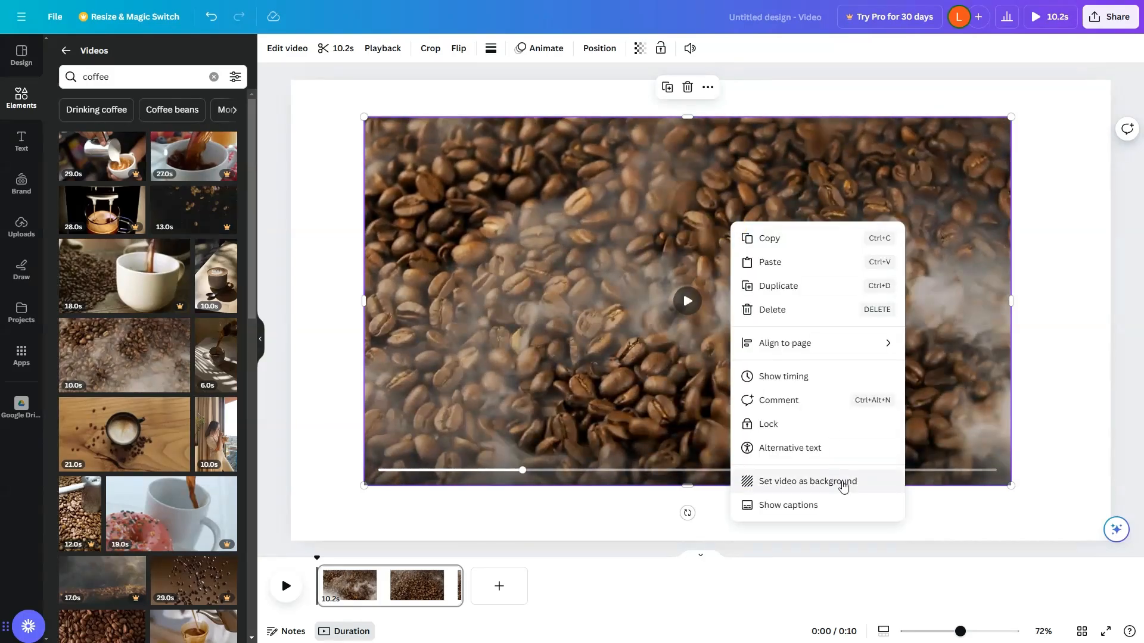
left_click(843, 481)
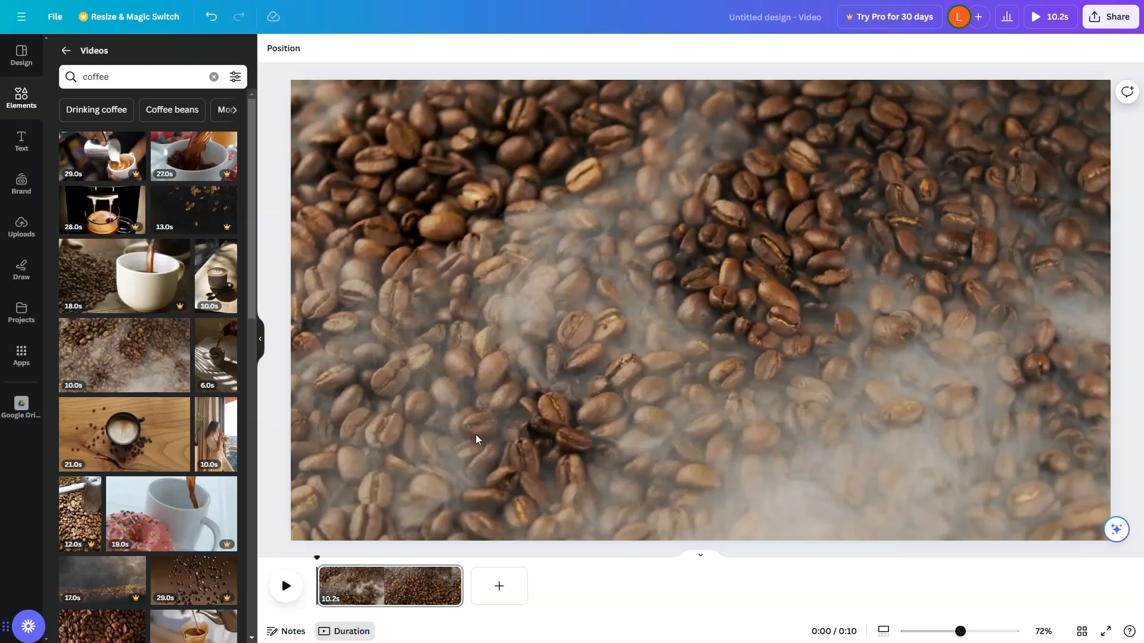
Add a heading to the page reading "Welcome to my Cafe!".
left_click(24, 143)
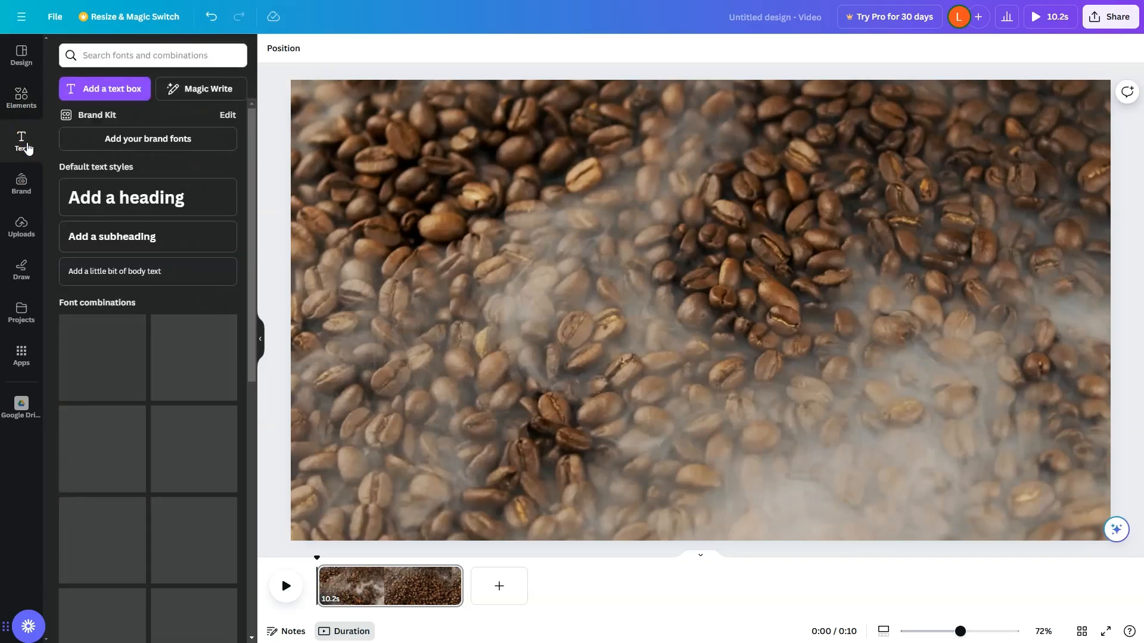
left_click(163, 199)
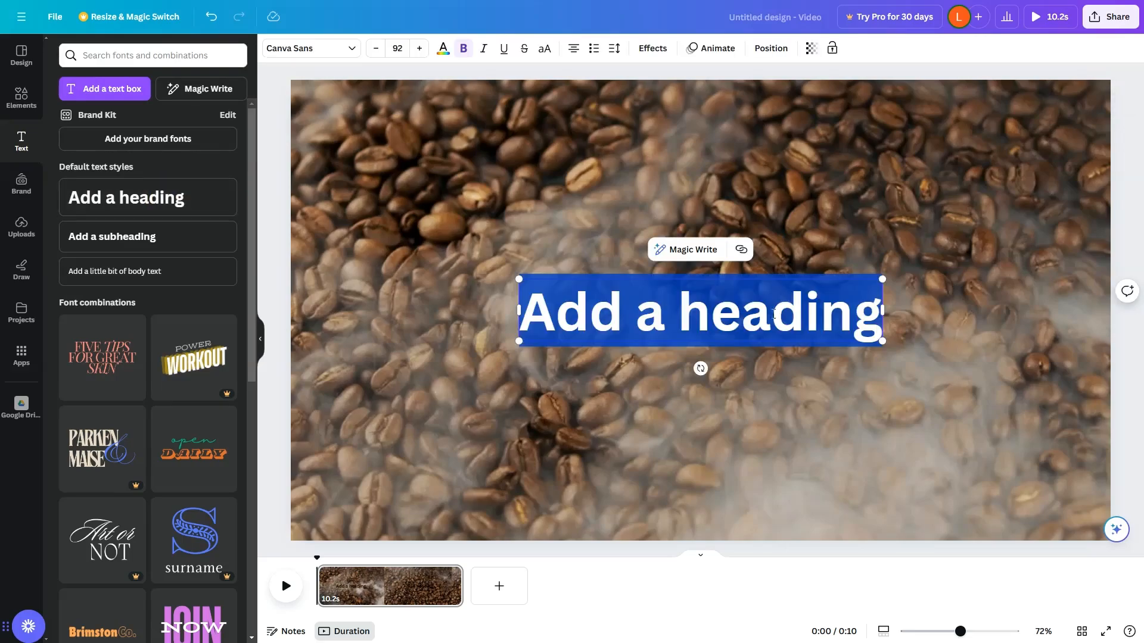
type("We")
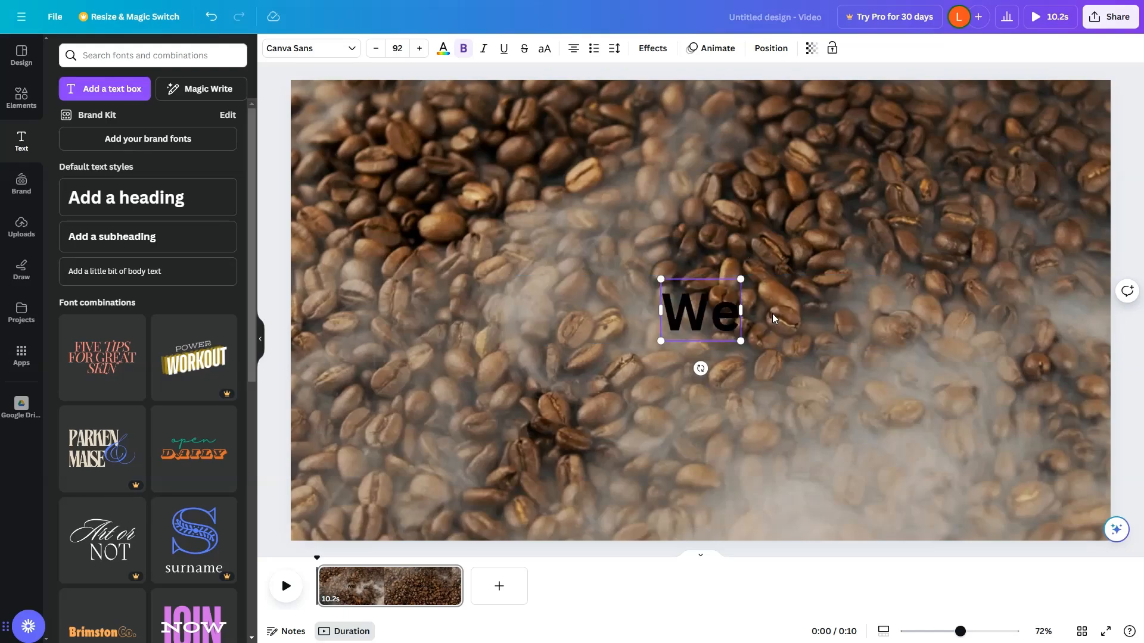
type("lcome to my Cafe!")
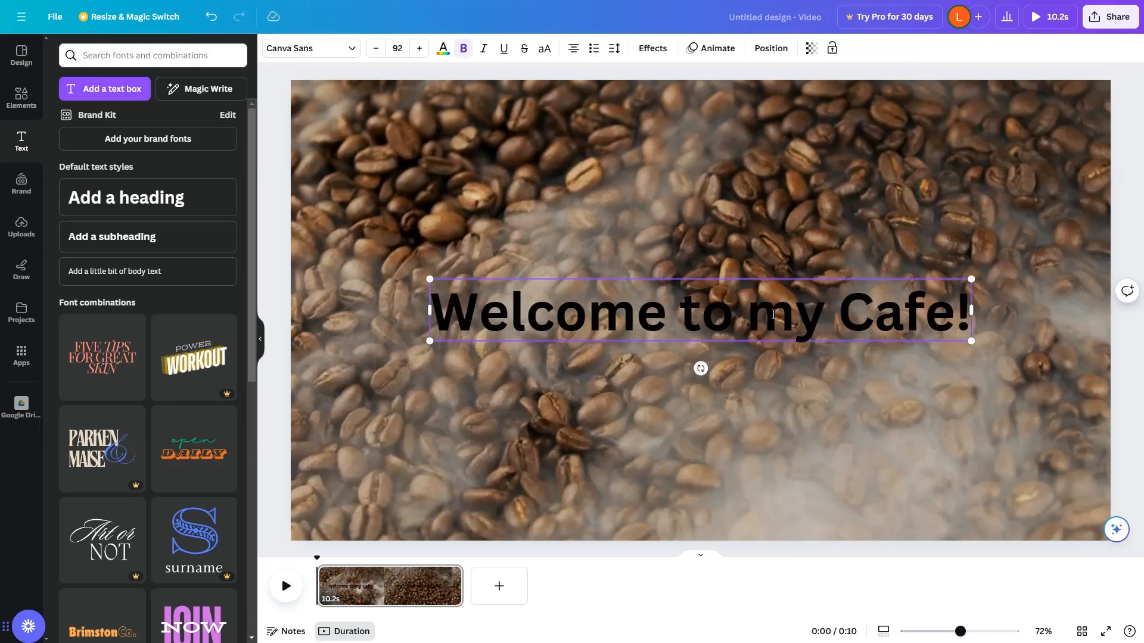
Shrink the heading text to about 63.4 size and color it white.
key("ctrl+a")
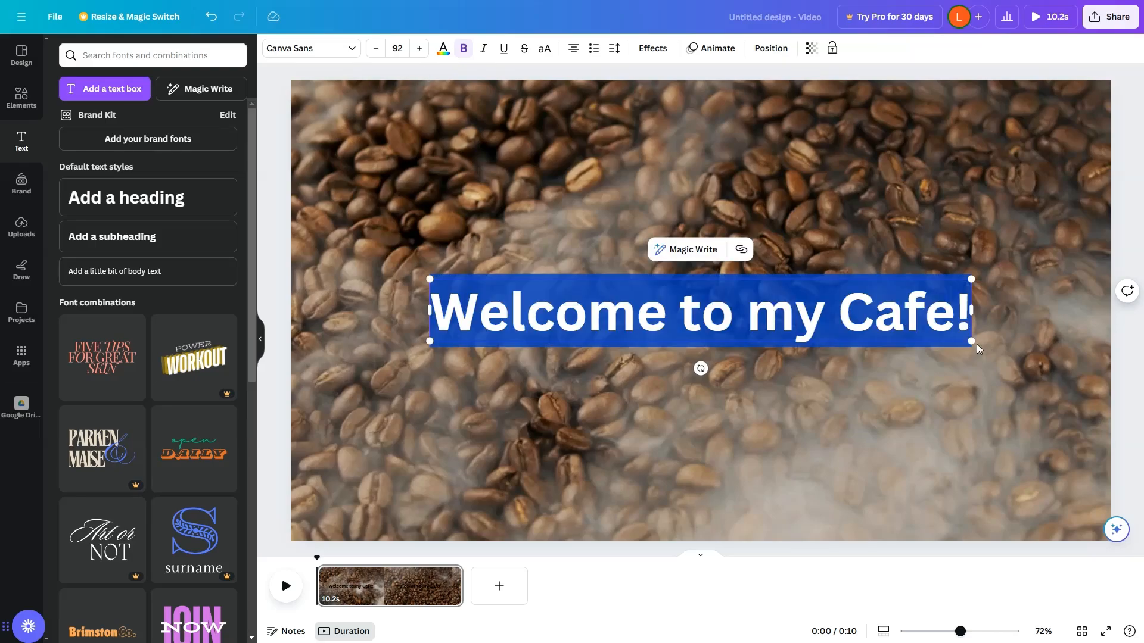
left_click_drag(971, 343, 896, 334)
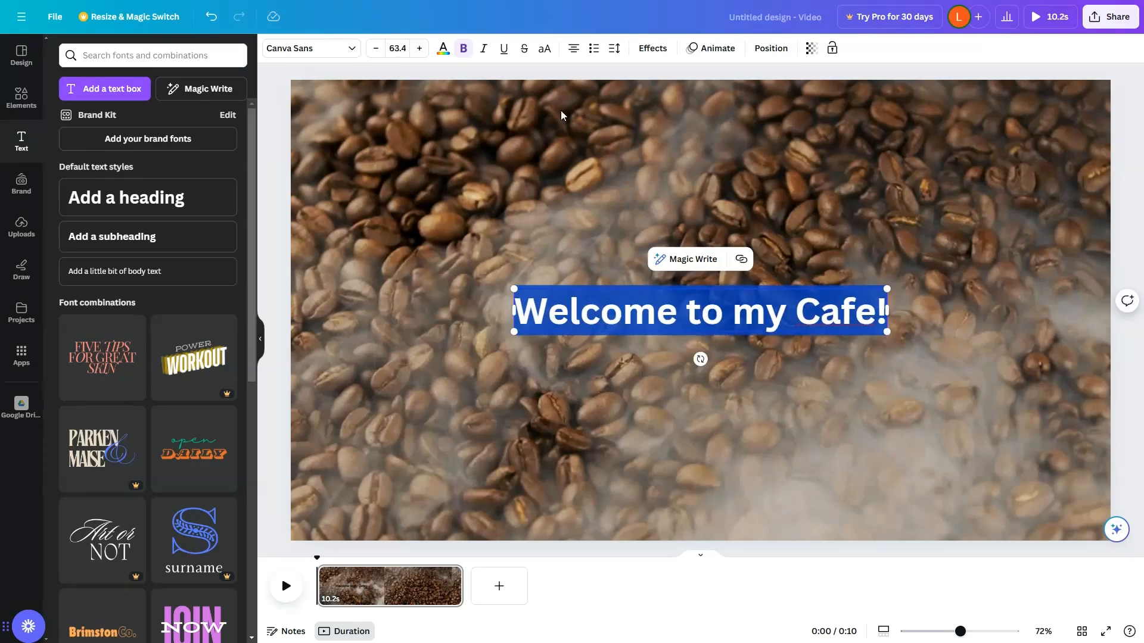
left_click(439, 50)
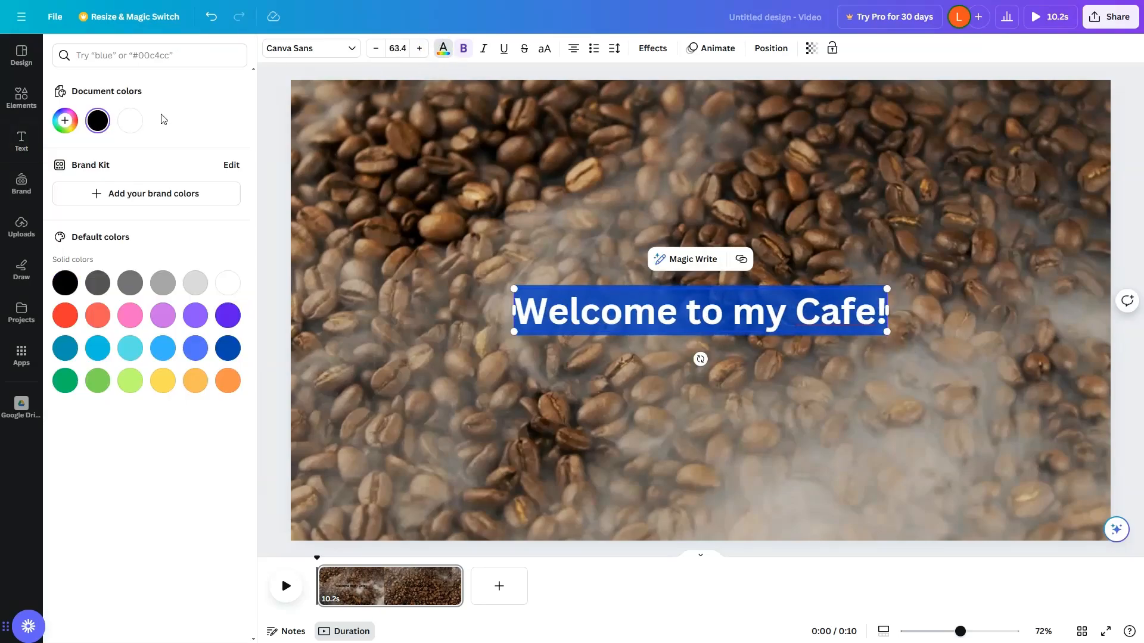
left_click(129, 120)
left_click(1011, 256)
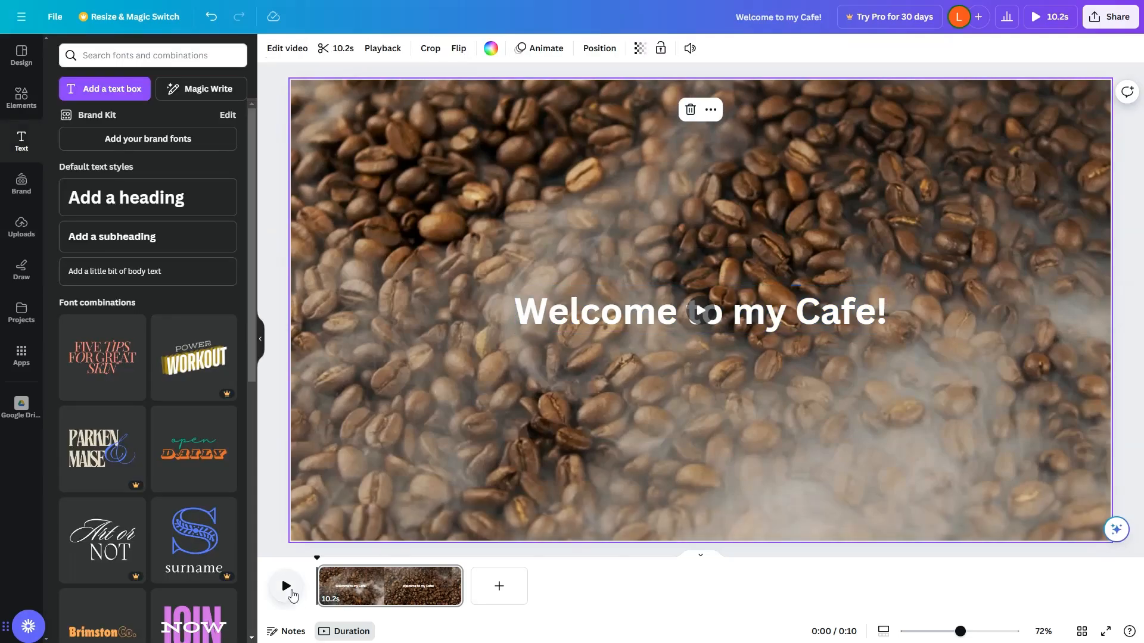
Preview the first page's playback and add a second blank page to the video.
left_click(285, 590)
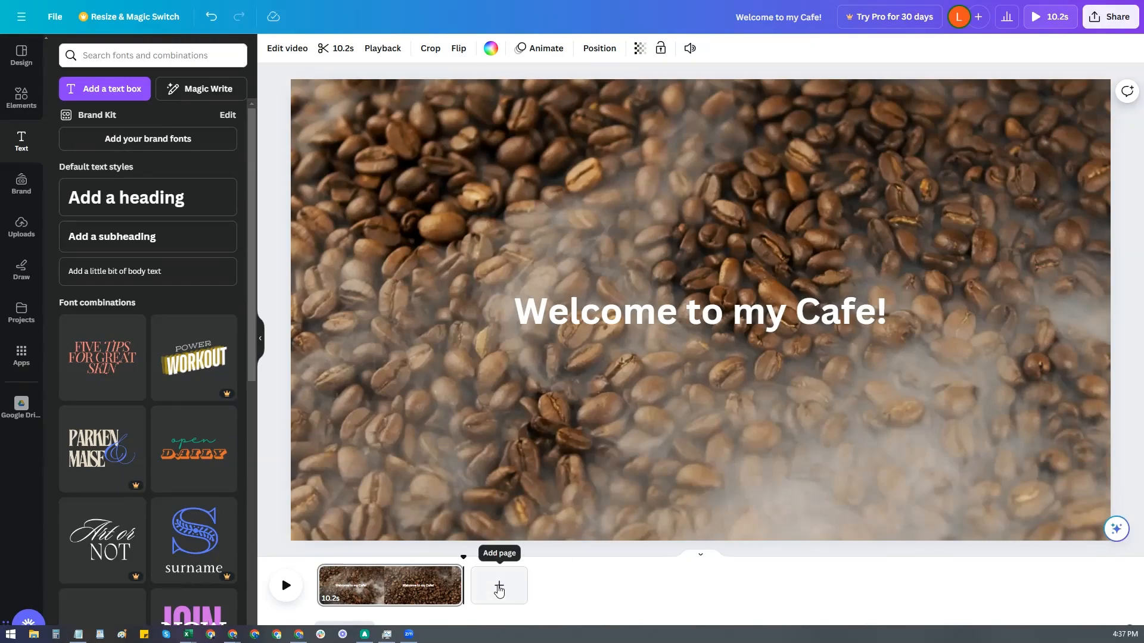
left_click(500, 591)
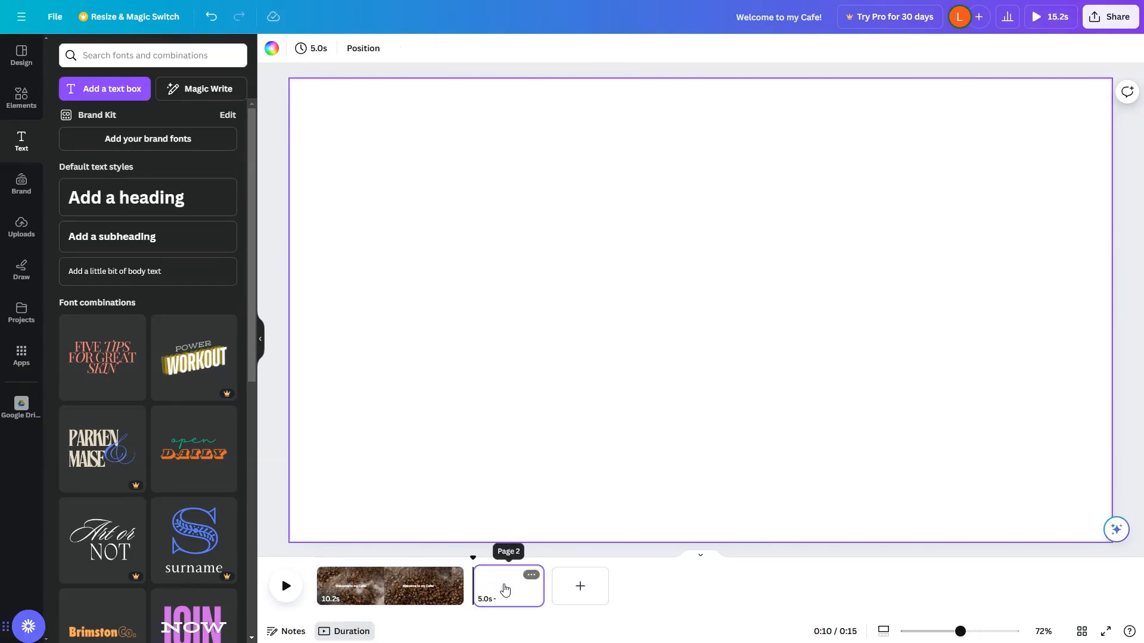
Add the coffee cup on wooden table clip to page 2 and set it as the page background.
left_click(22, 96)
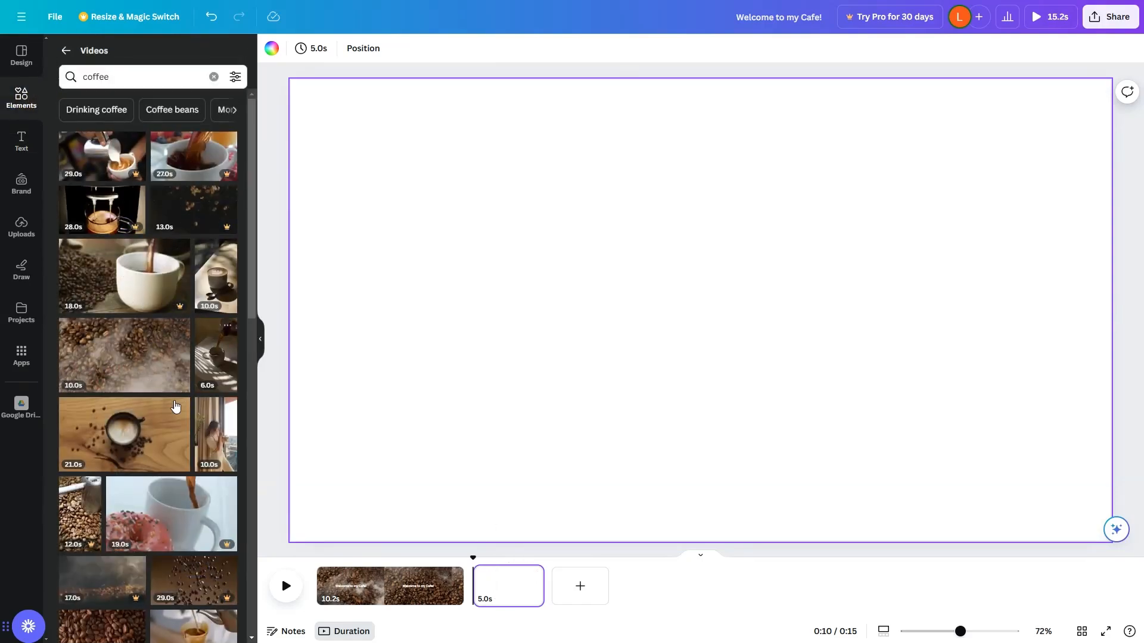
scroll(177, 410, "down", 2)
scroll(179, 411, "down", 1)
left_click_drag(119, 256, 709, 222)
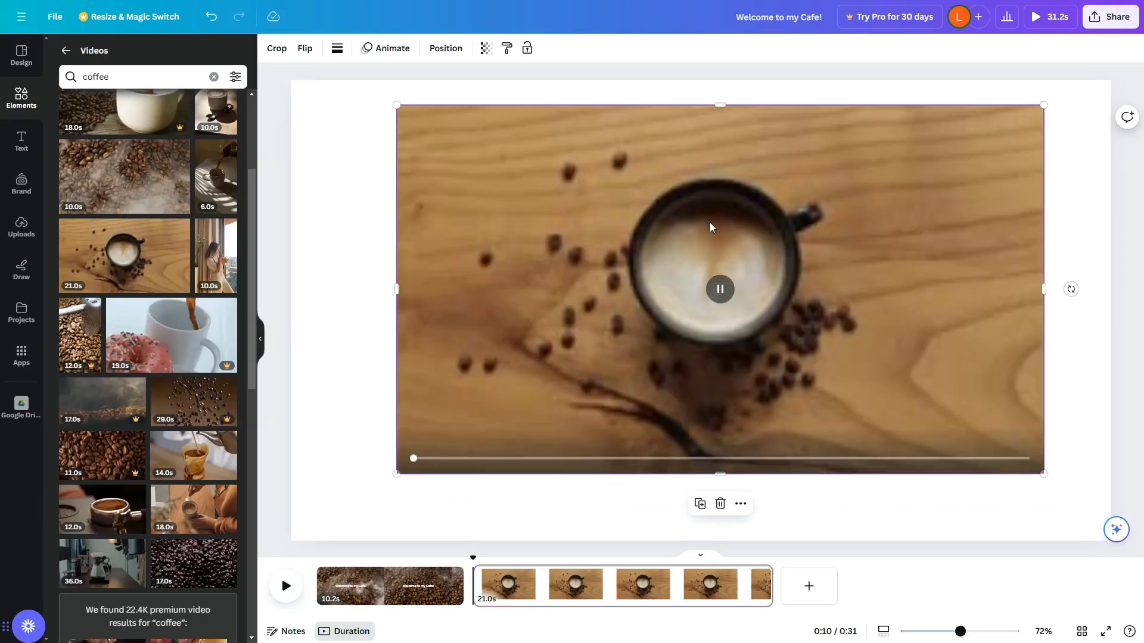
right_click(710, 226)
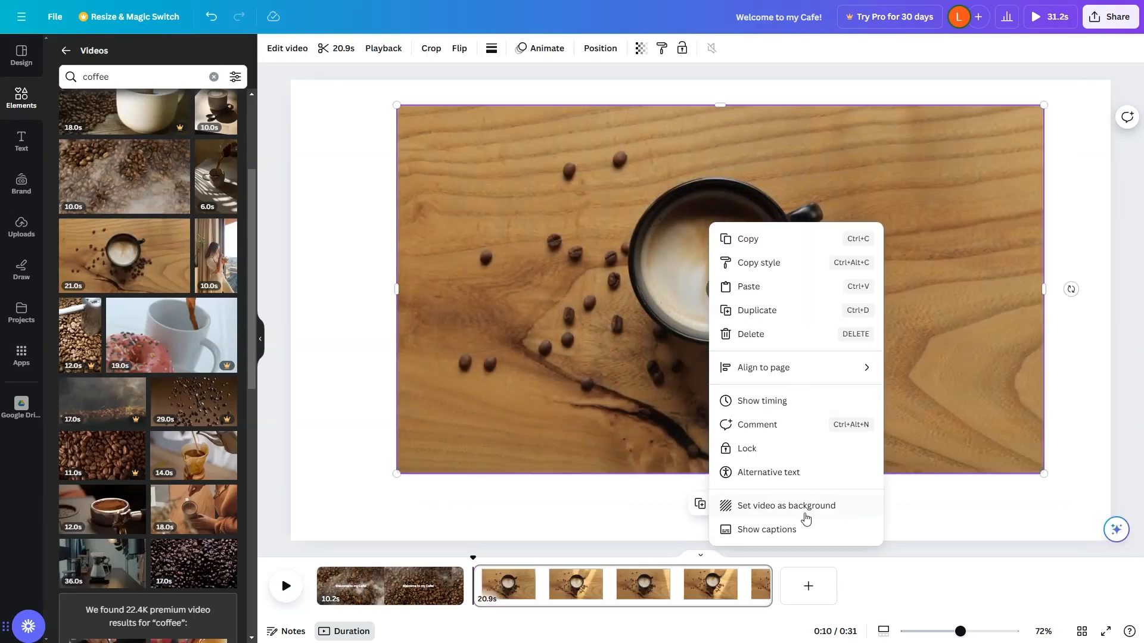
left_click(825, 510)
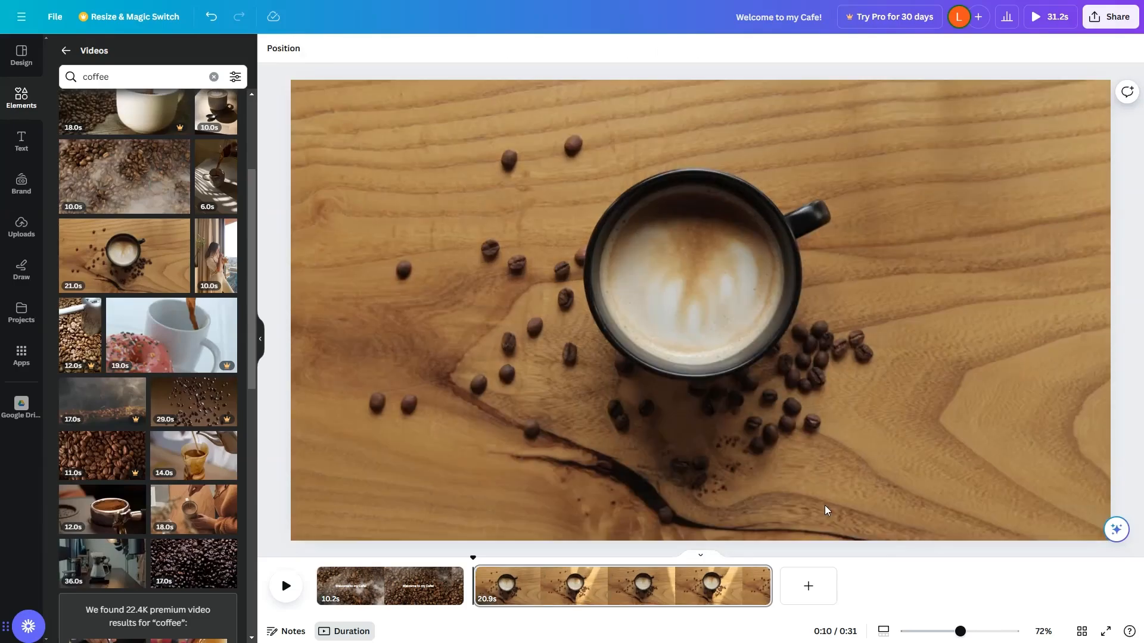
Add a square shape and stretch it into a dark panel covering the page's right third.
left_click(21, 141)
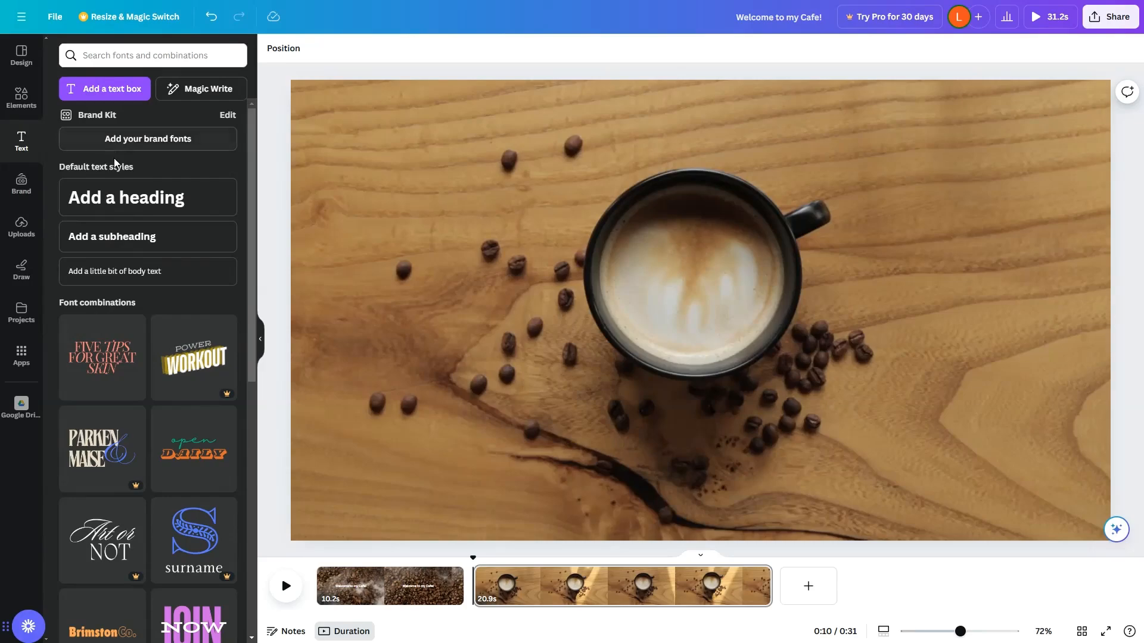
left_click(21, 97)
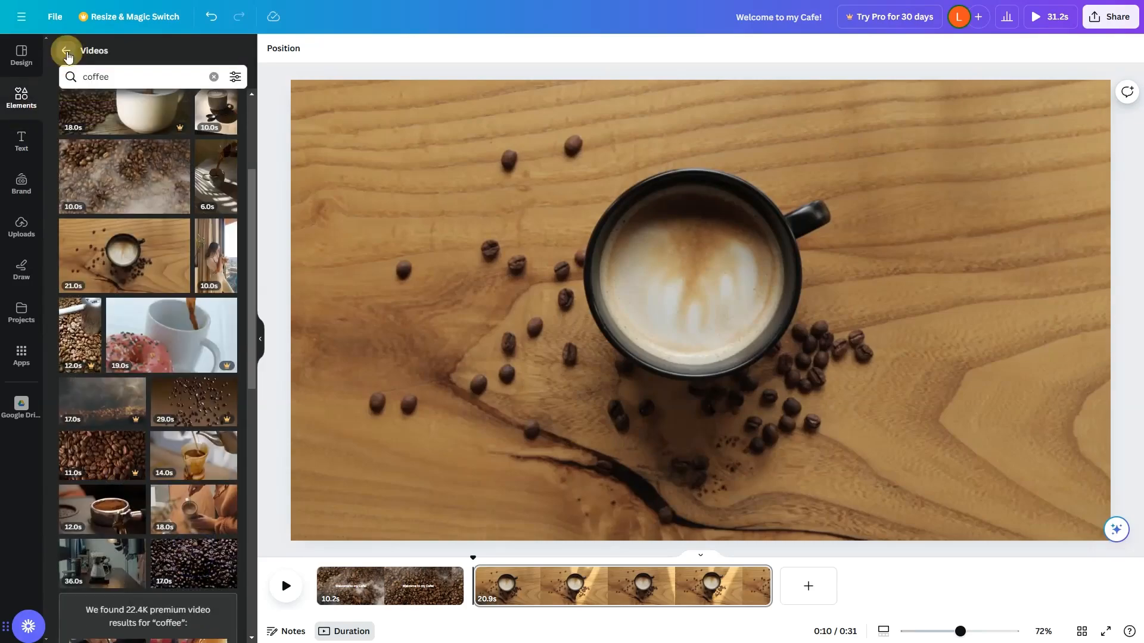
left_click(66, 51)
left_click(131, 56)
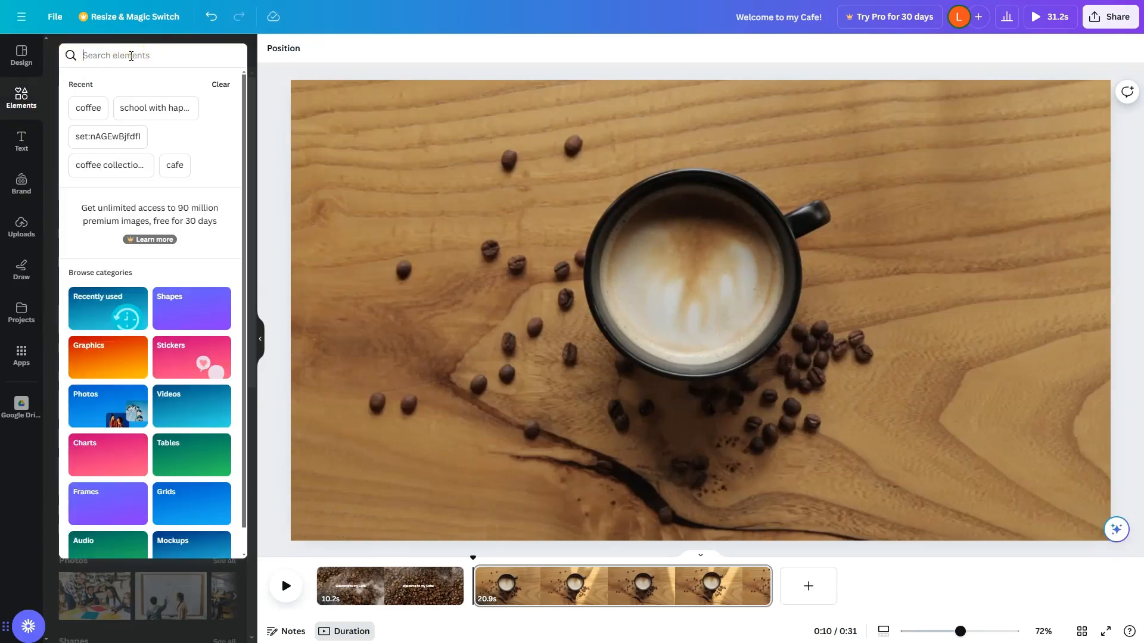
left_click(273, 75)
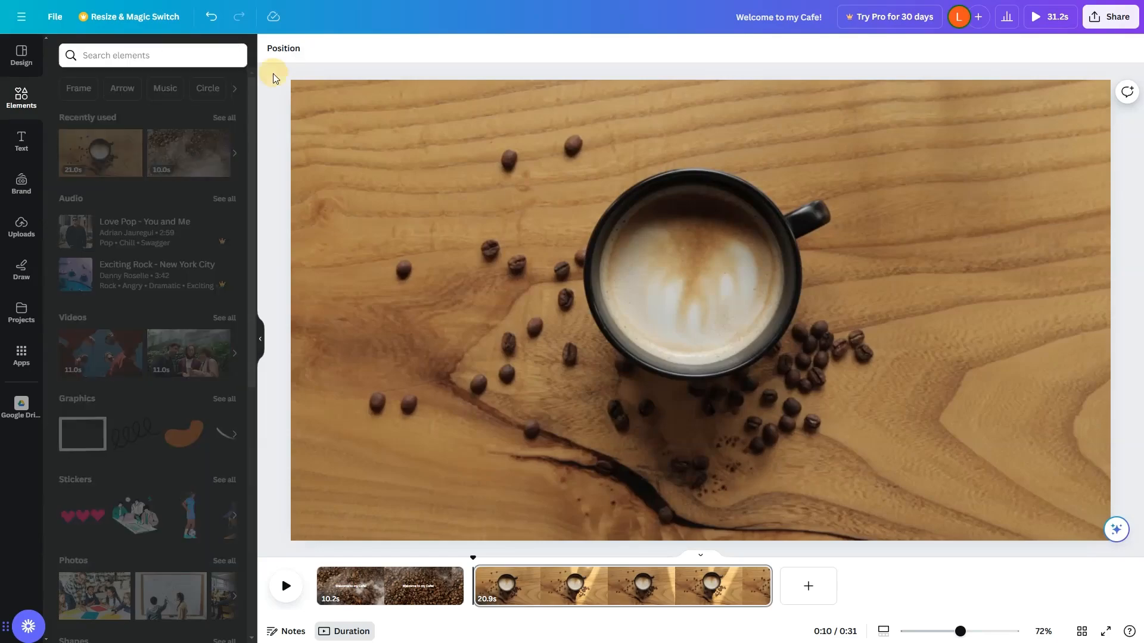
scroll(116, 419, "down", 6)
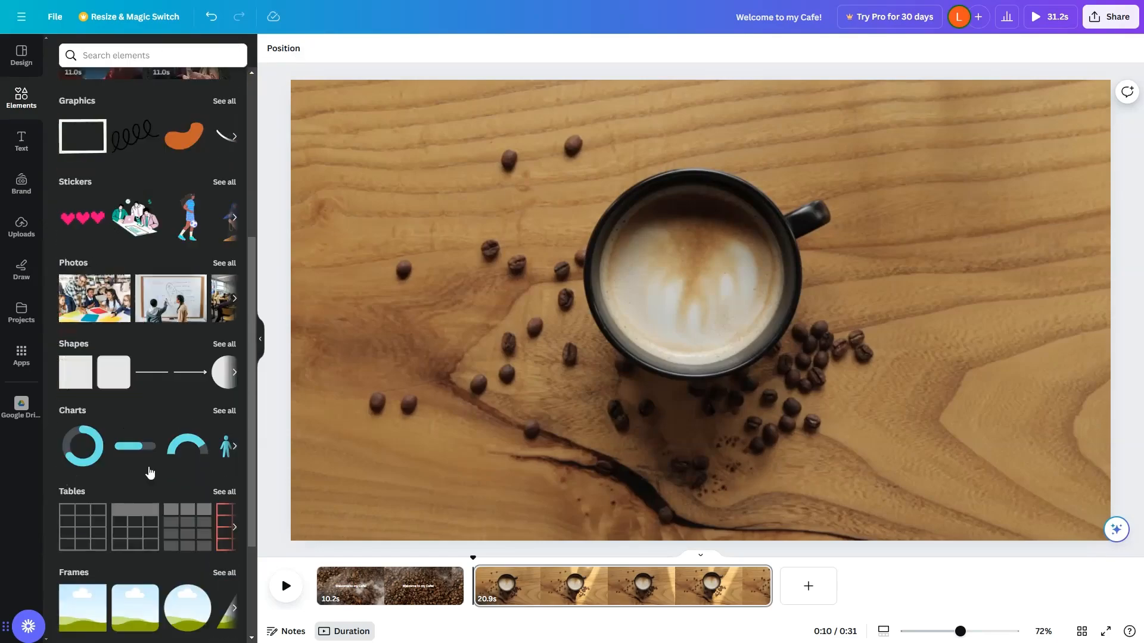
left_click(72, 315)
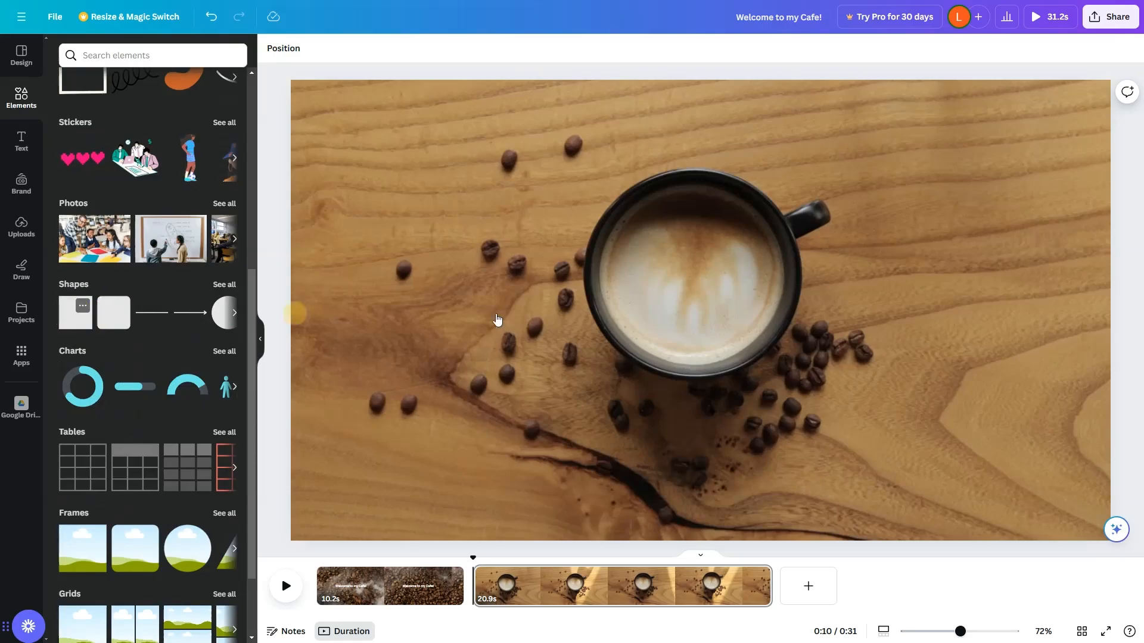
left_click_drag(696, 309, 775, 275)
left_click_drag(891, 217, 930, 141)
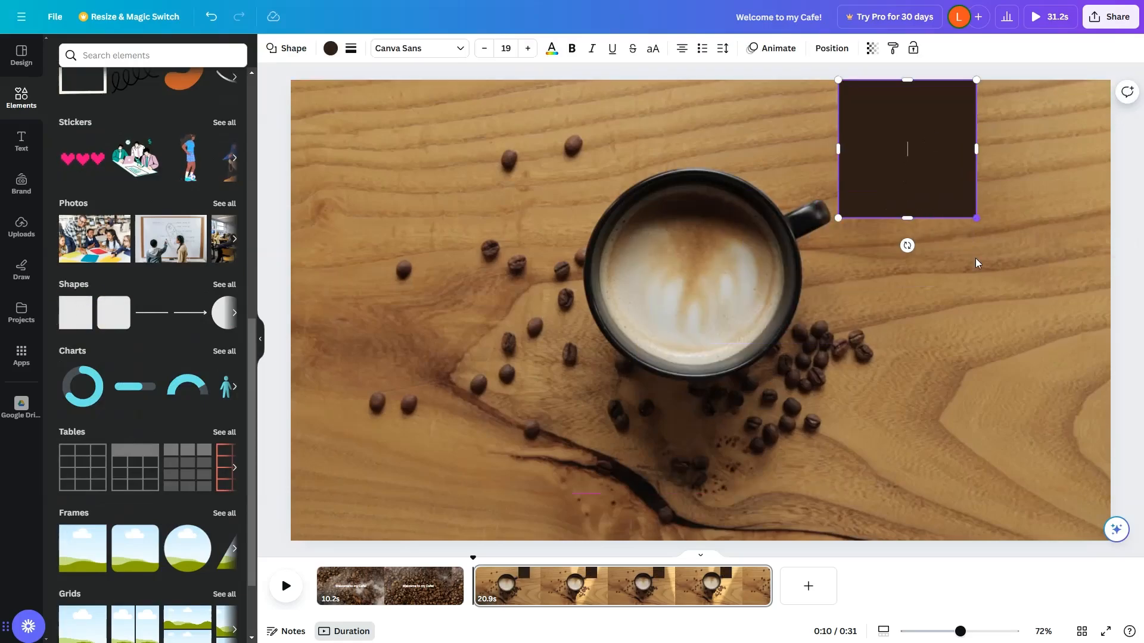
left_click_drag(975, 218, 1110, 545)
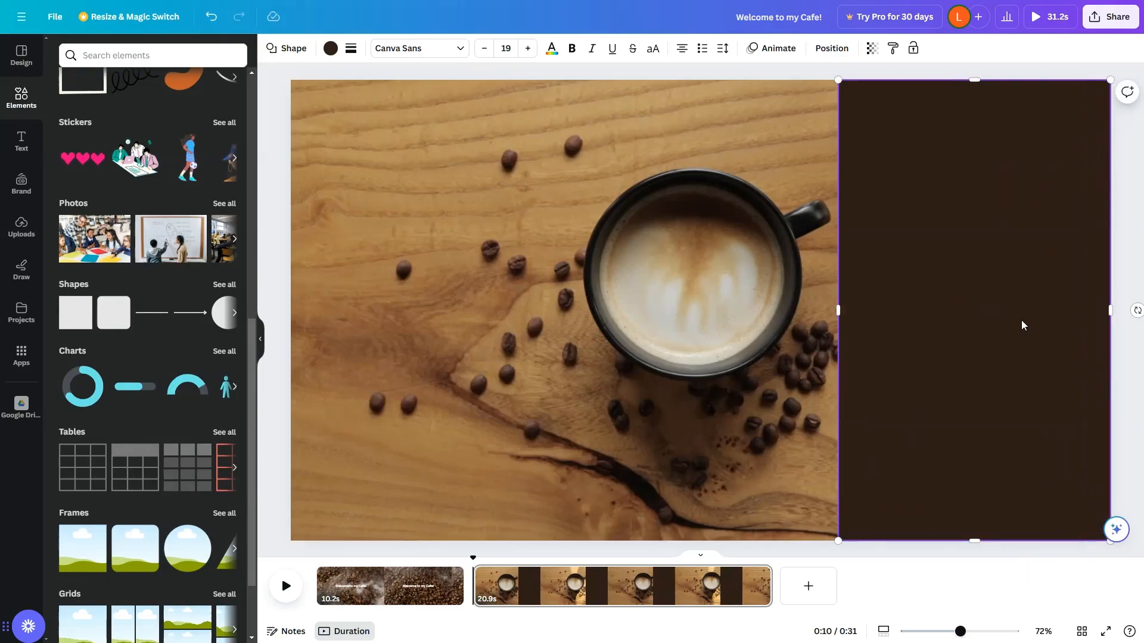
Write "THIS IS MY CAFE" and on a second line "DRINK ALL THE COFF" inside the panel.
type("THIS IS MY CAFE")
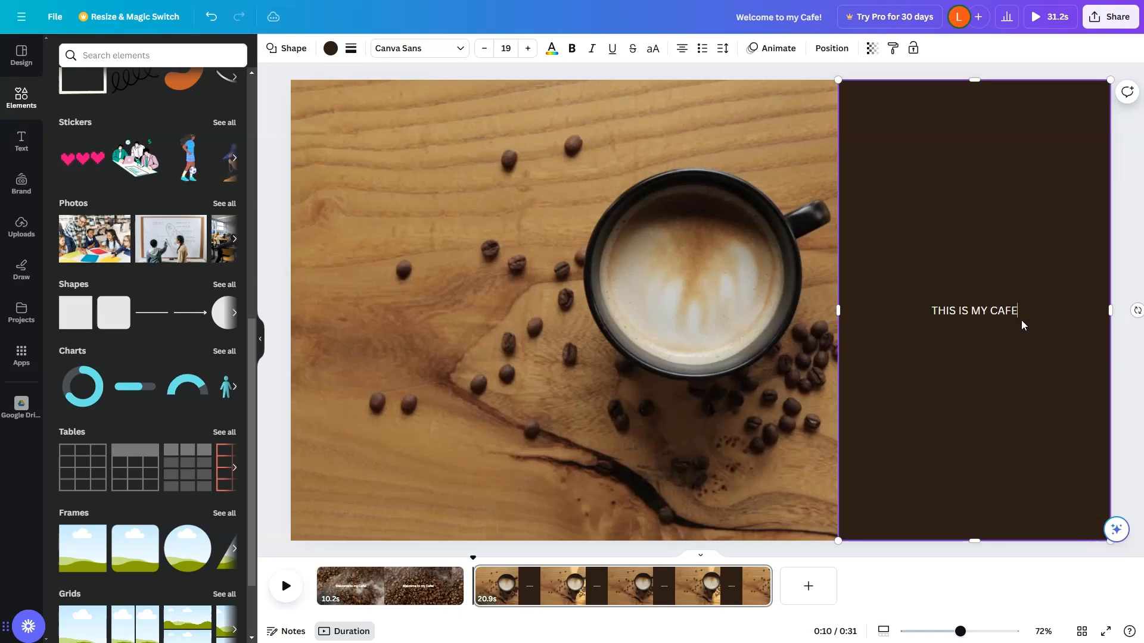
key("Return")
type("DRIN")
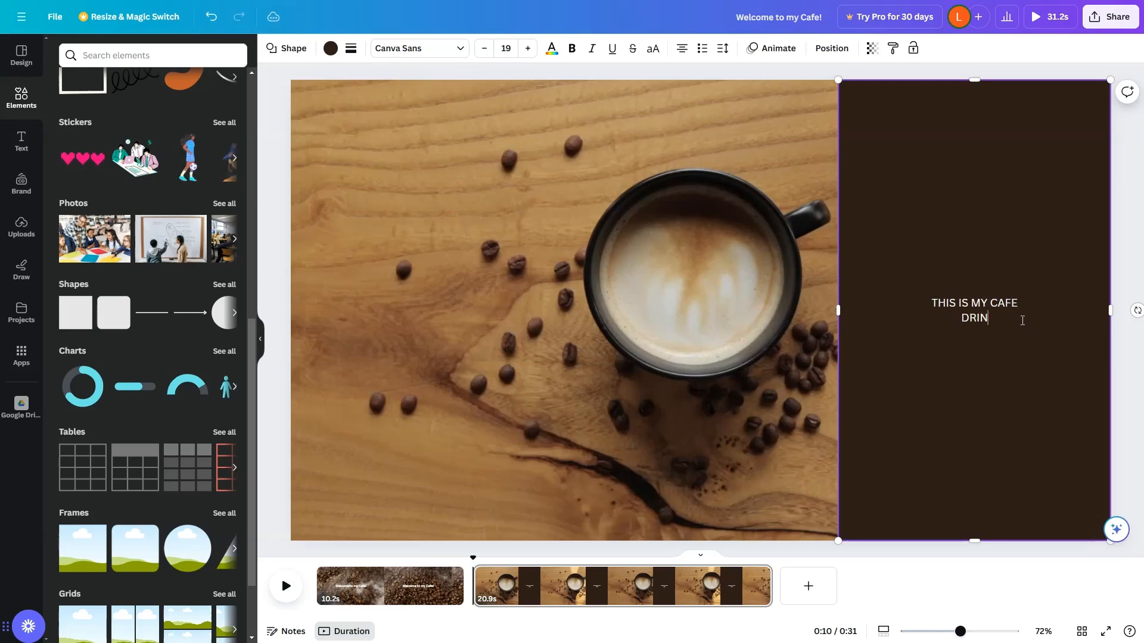
type("K ALL THE COFFEE YOU WANT!")
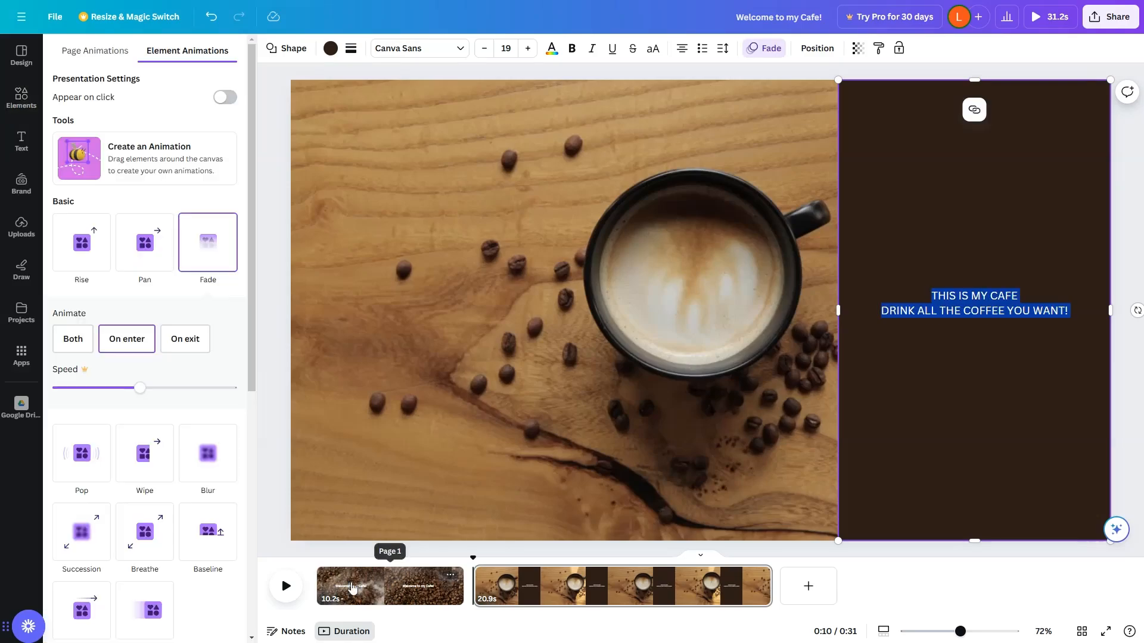
Play the whole video from the start of page 1 to review it.
left_click(351, 584)
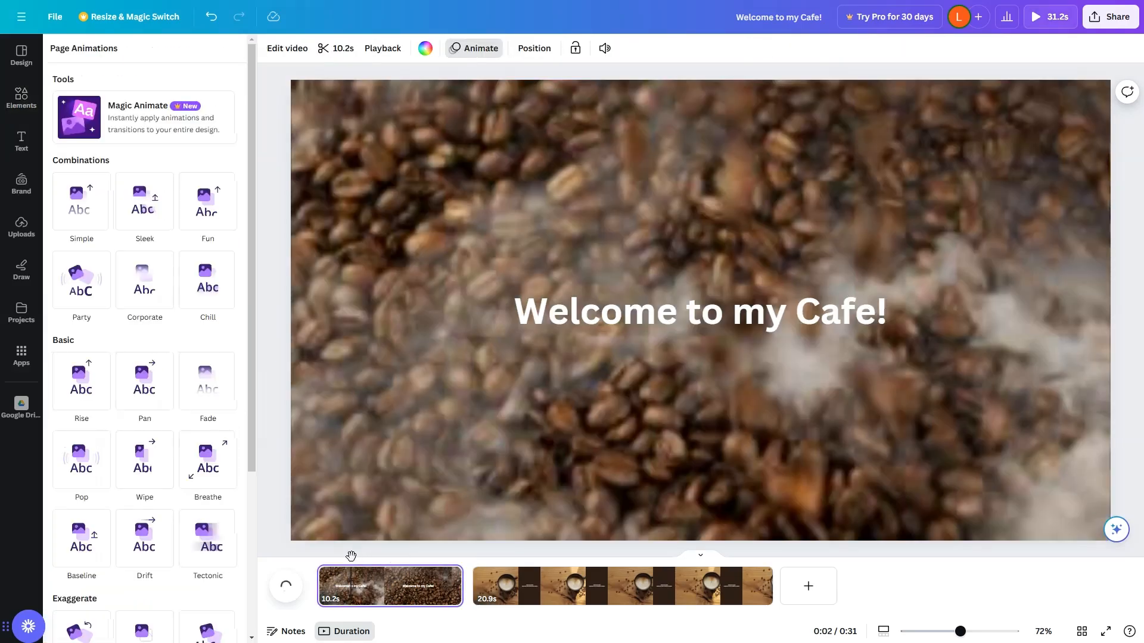
left_click_drag(351, 555, 314, 550)
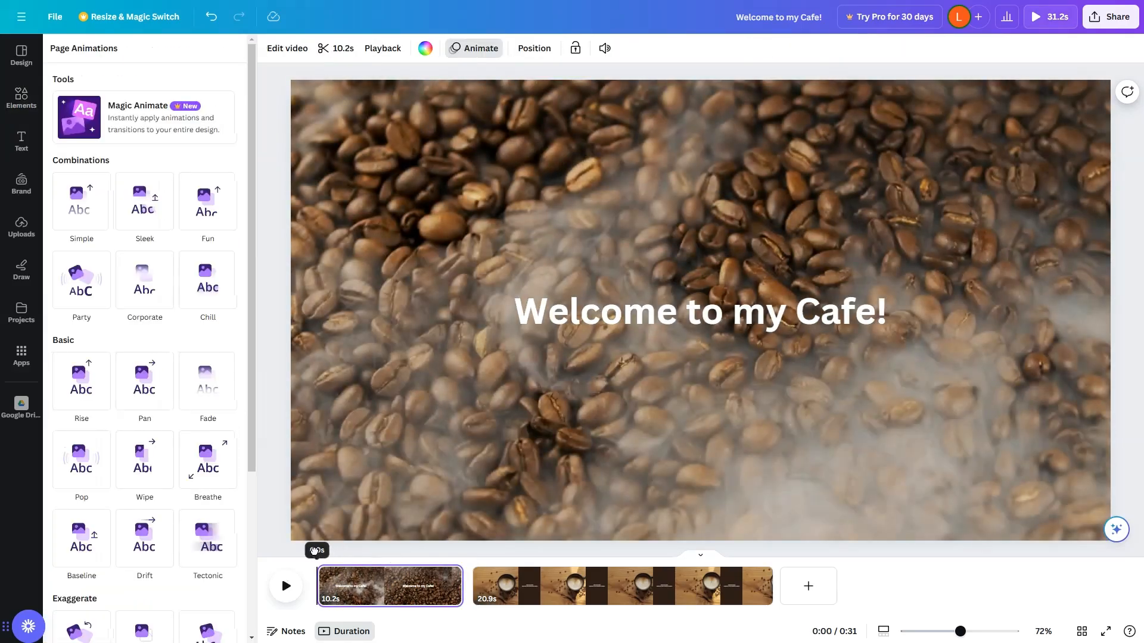
left_click(286, 586)
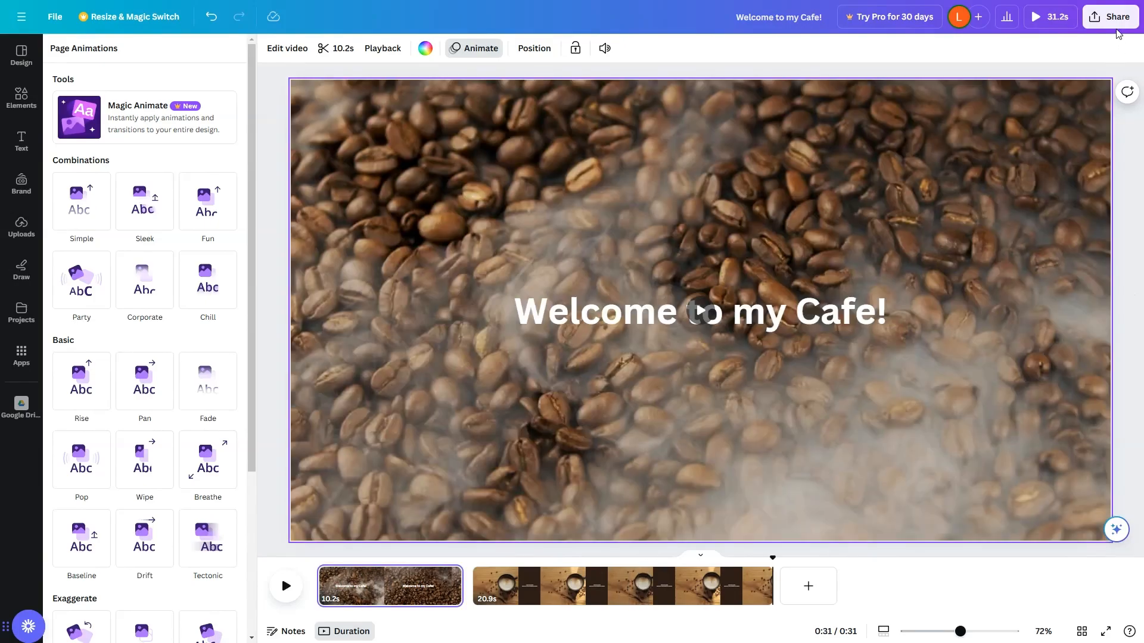
Download the video as an MP4 including all pages.
left_click(1111, 19)
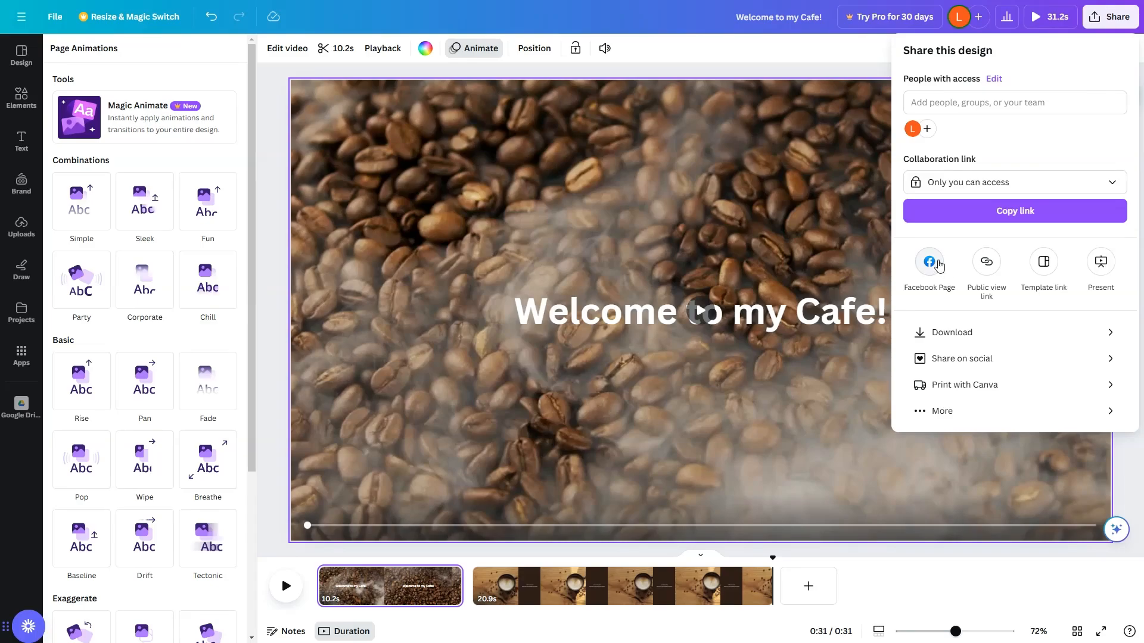
left_click(965, 332)
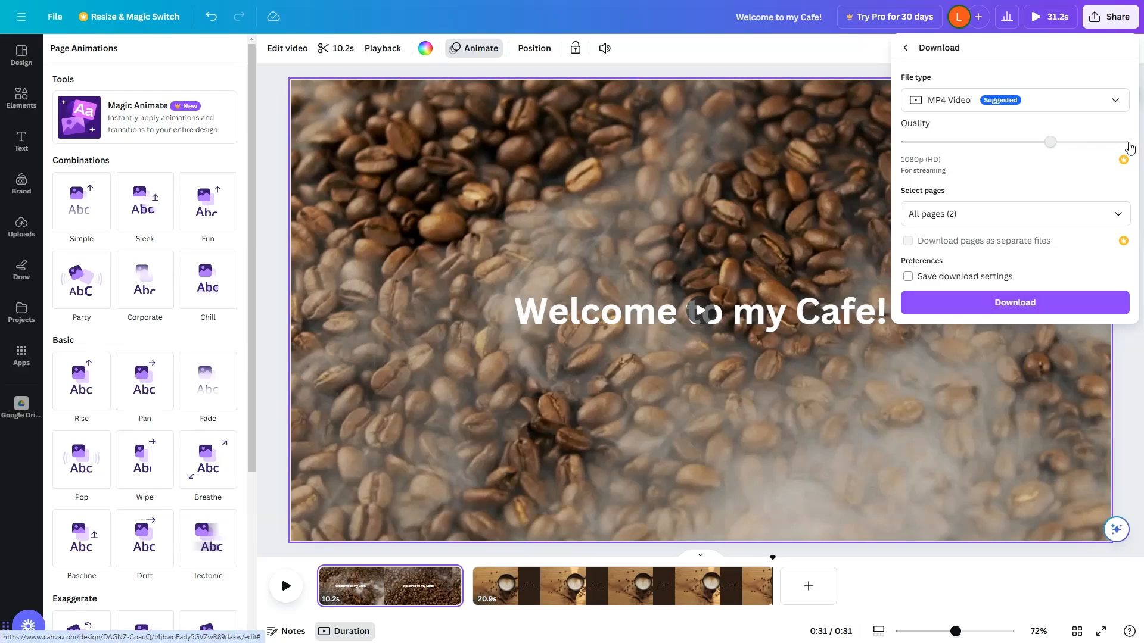
left_click(1118, 216)
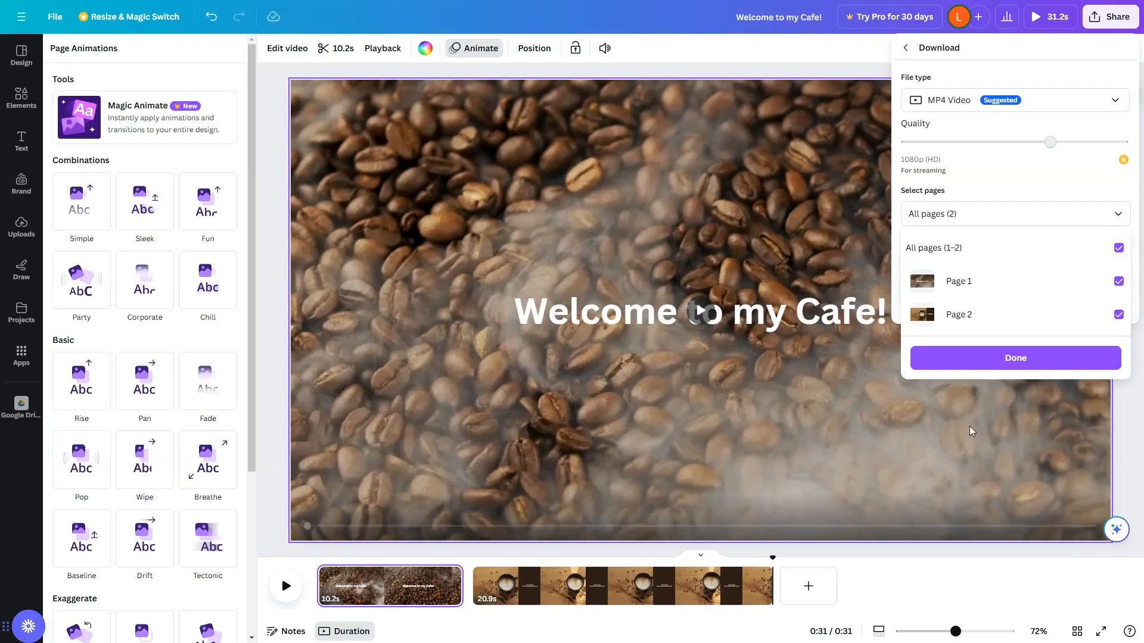
left_click(1034, 357)
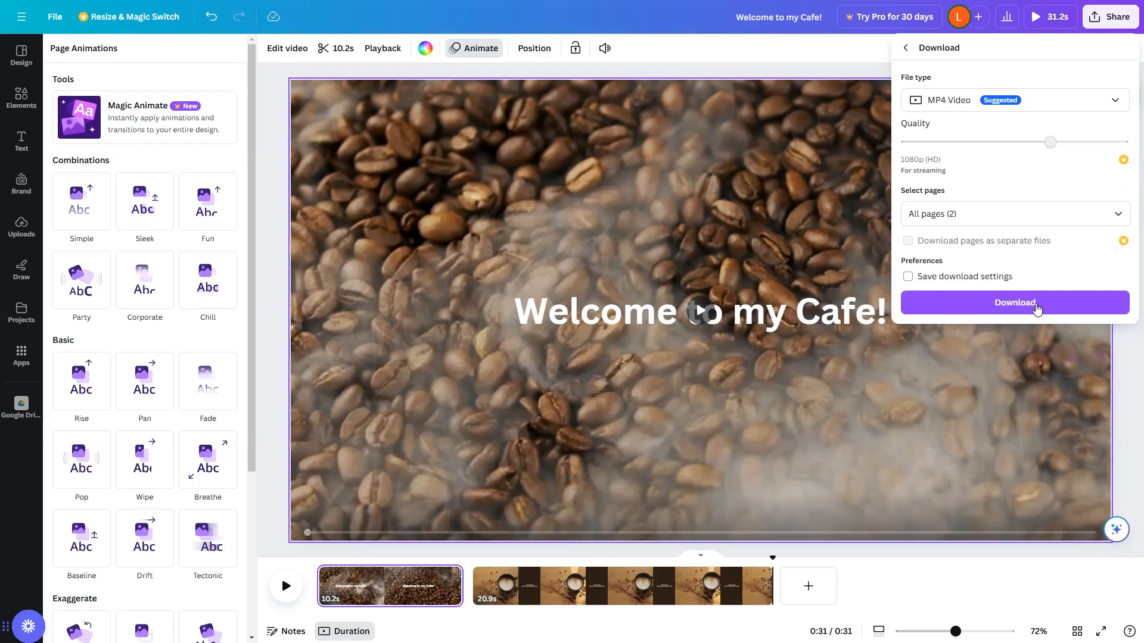
left_click(1034, 303)
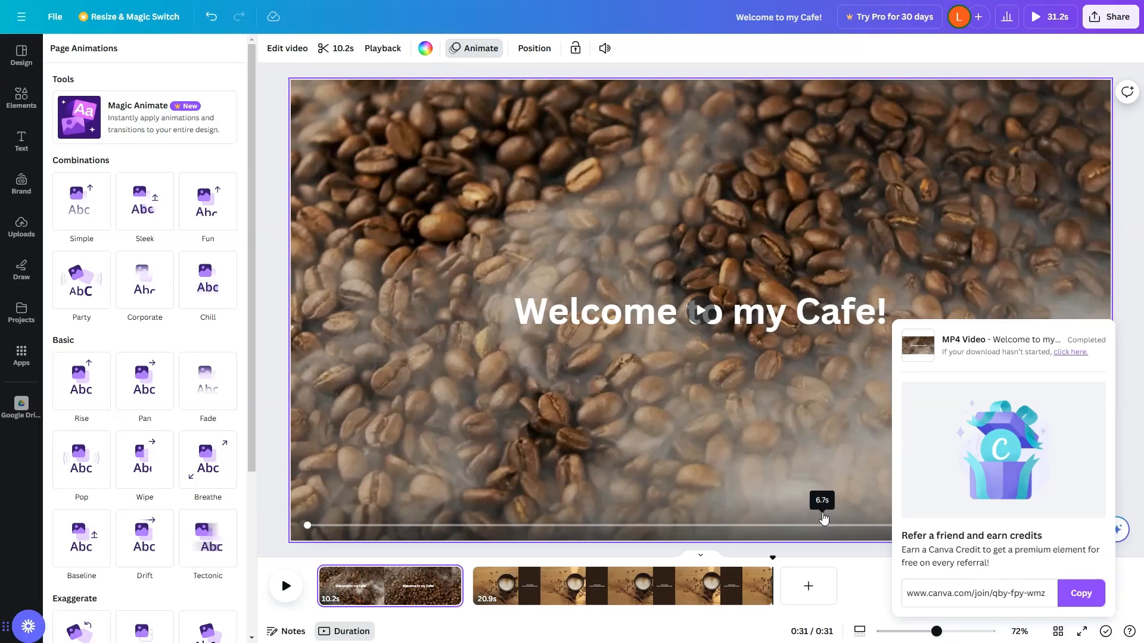
Open the downloaded "Welcome to my Cafe!" MP4 from the Downloads folder and play it to review the export.
key("alt+Tab")
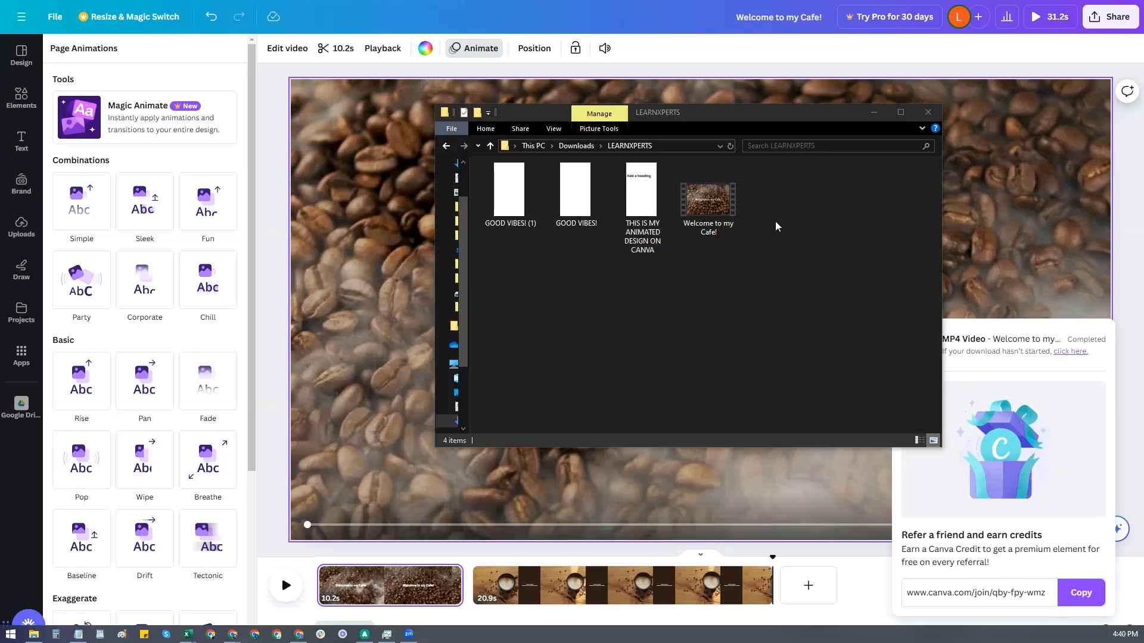
left_click(728, 231)
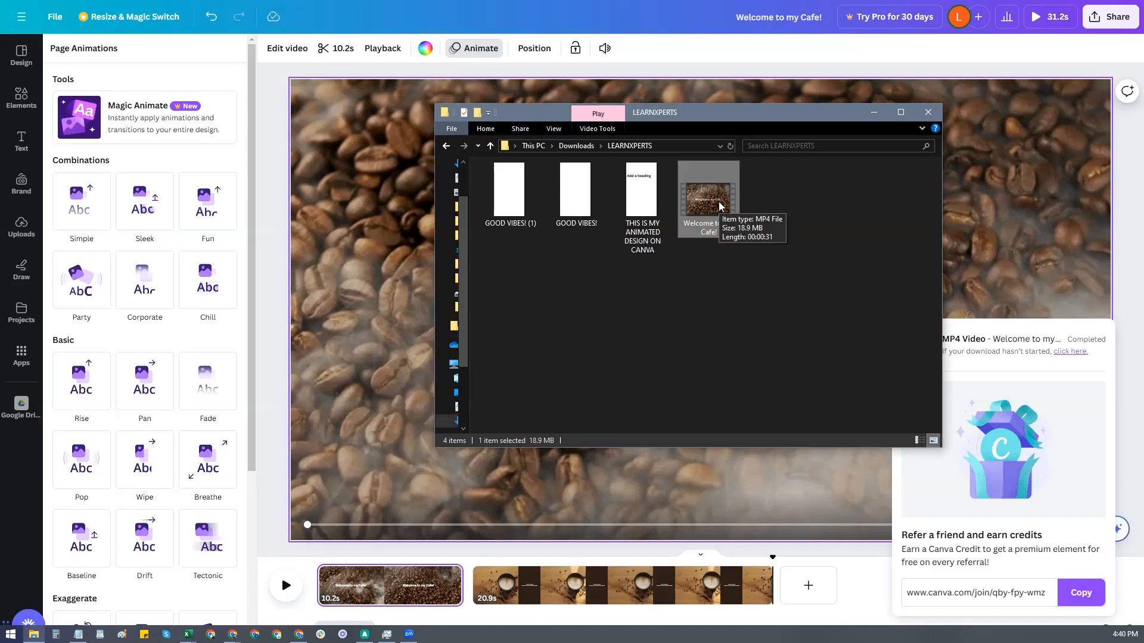
double_click(716, 210)
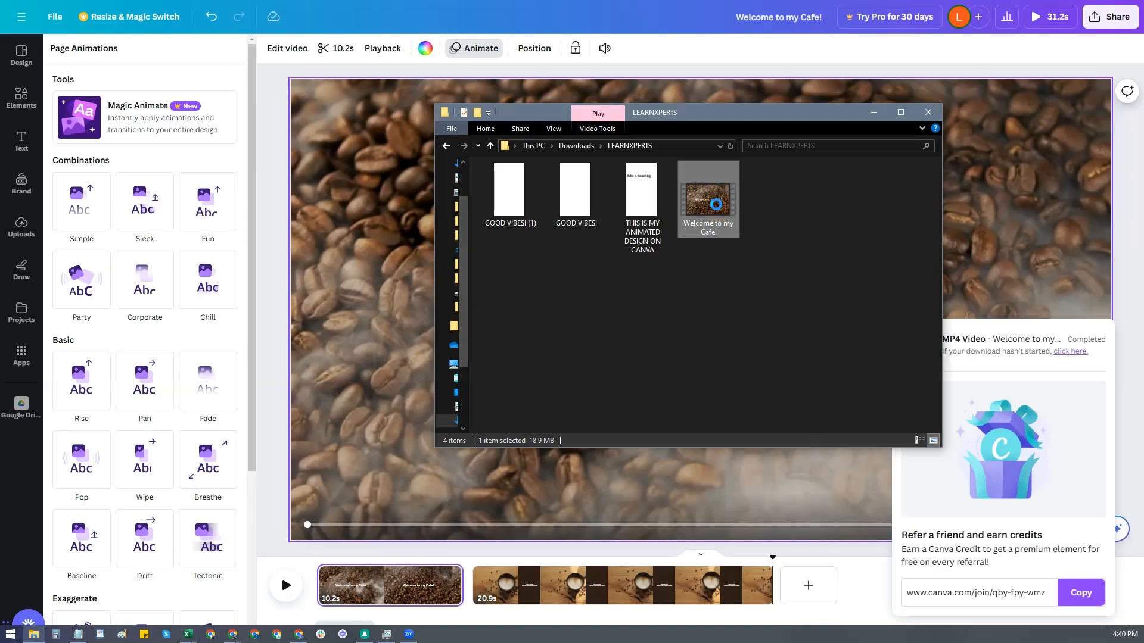
right_click(722, 229)
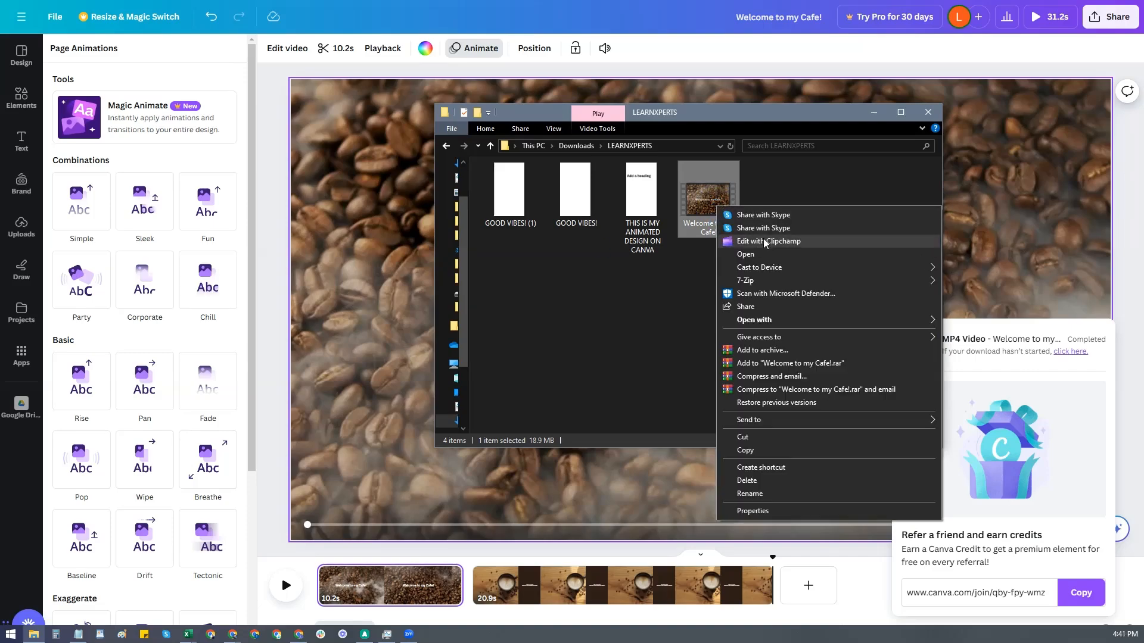
left_click(764, 254)
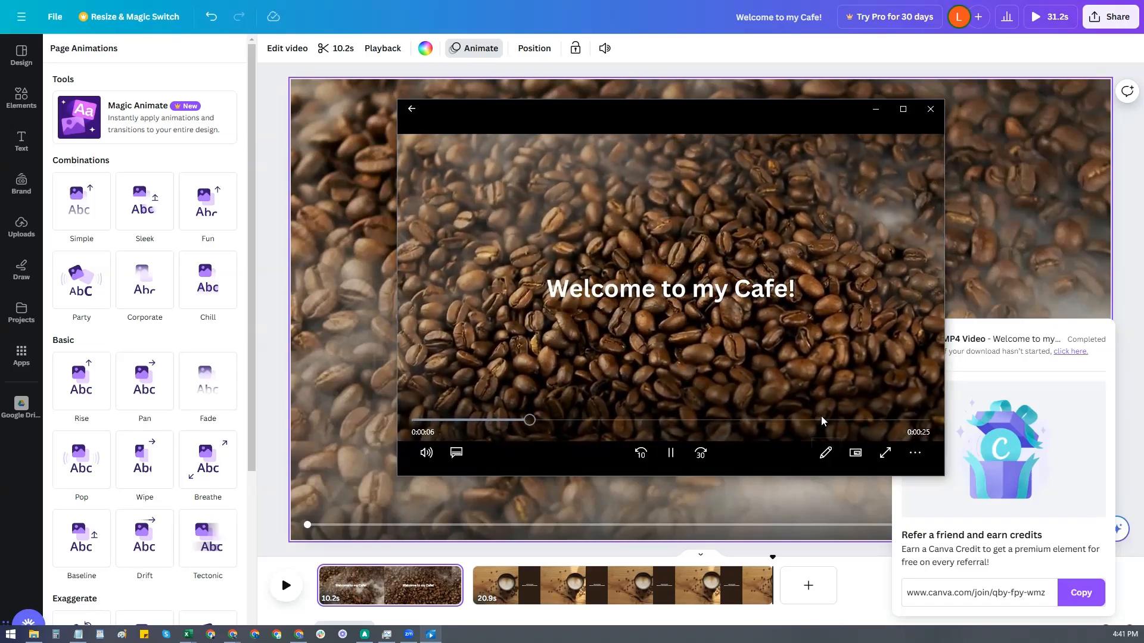
left_click(818, 419)
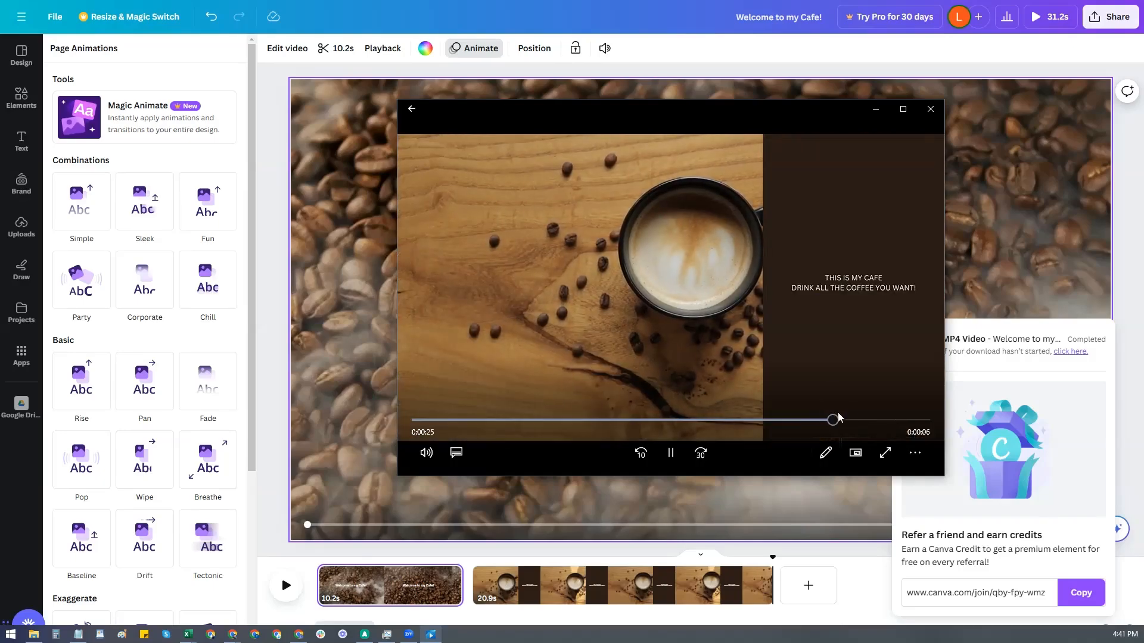
left_click(931, 111)
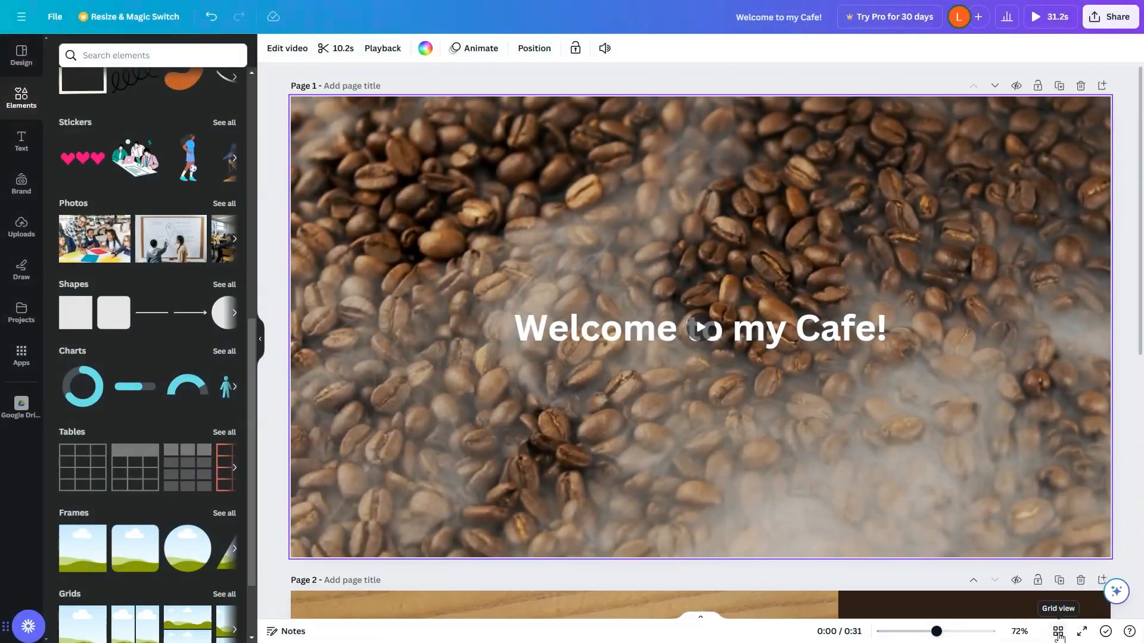
Switch to the page grid view and add two new blank pages after page 2.
left_click(1058, 634)
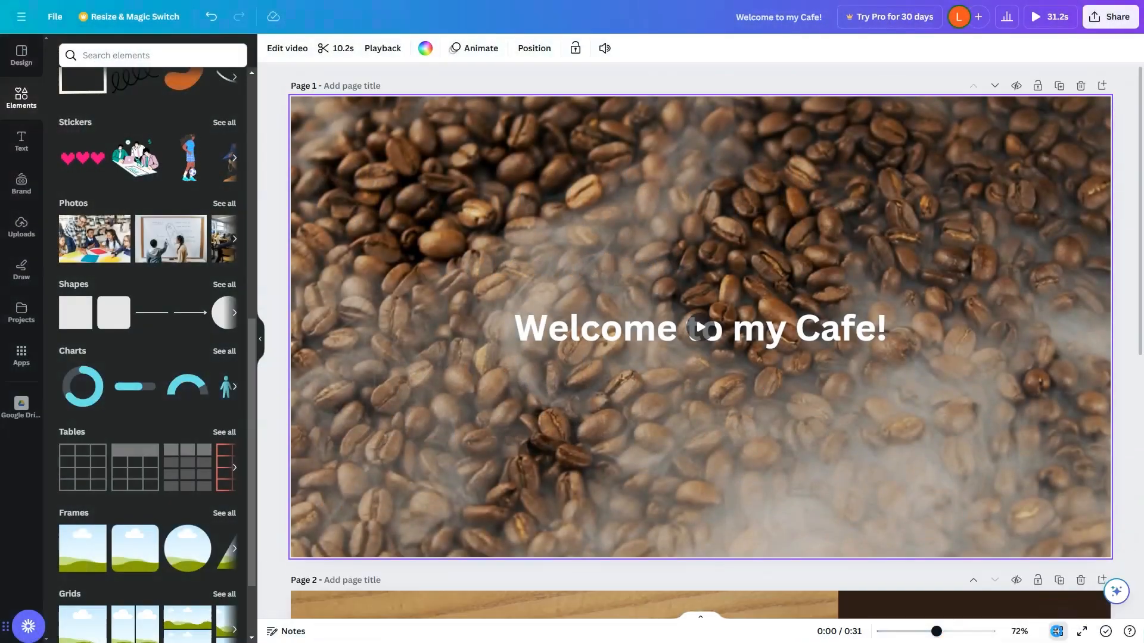
left_click(1058, 633)
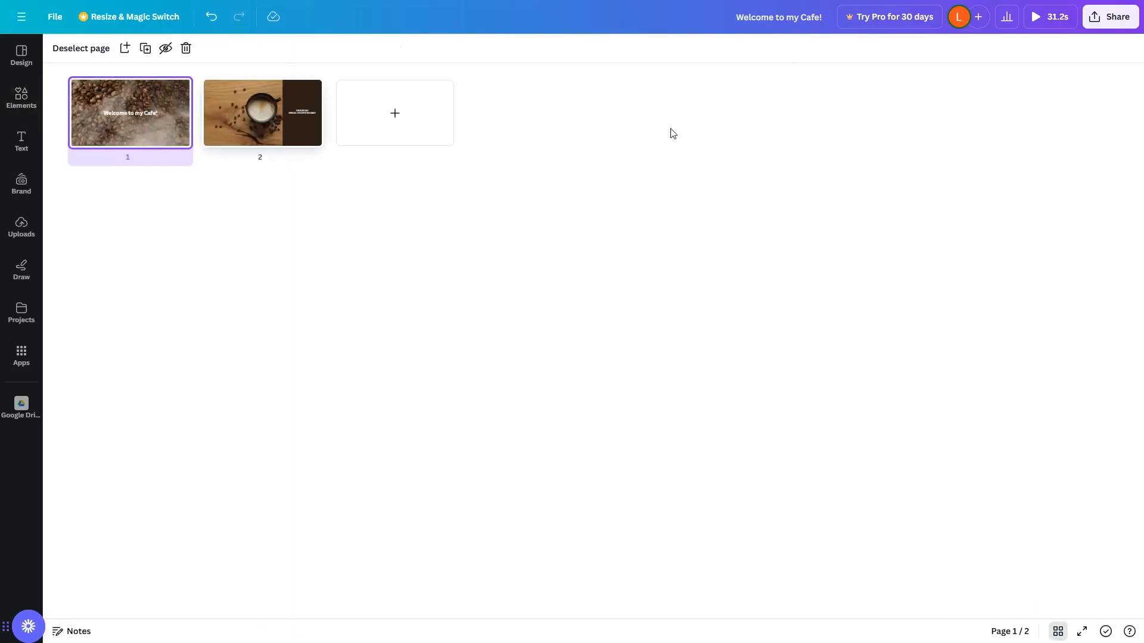
left_click(384, 114)
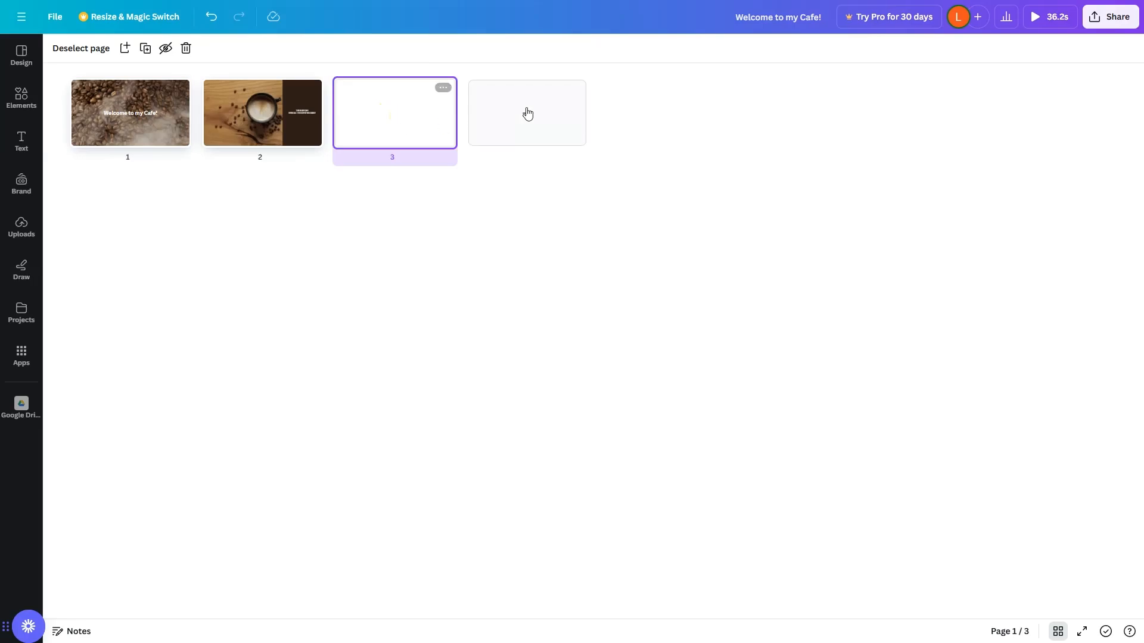
left_click(526, 113)
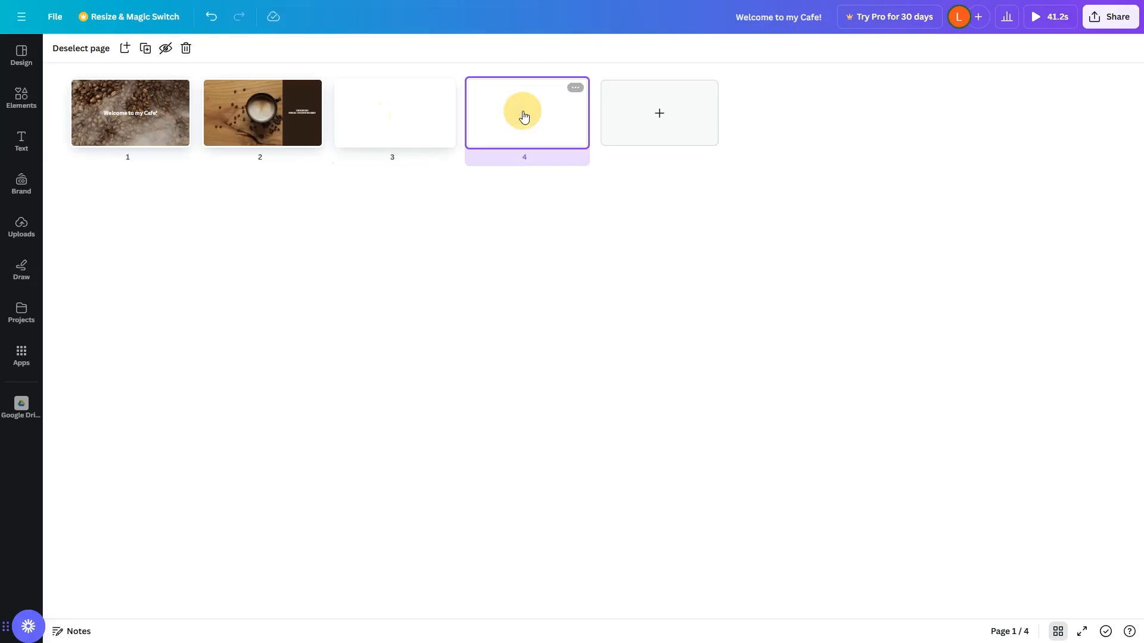
Duplicate the "Welcome to my Cafe!" page twice.
right_click(136, 112)
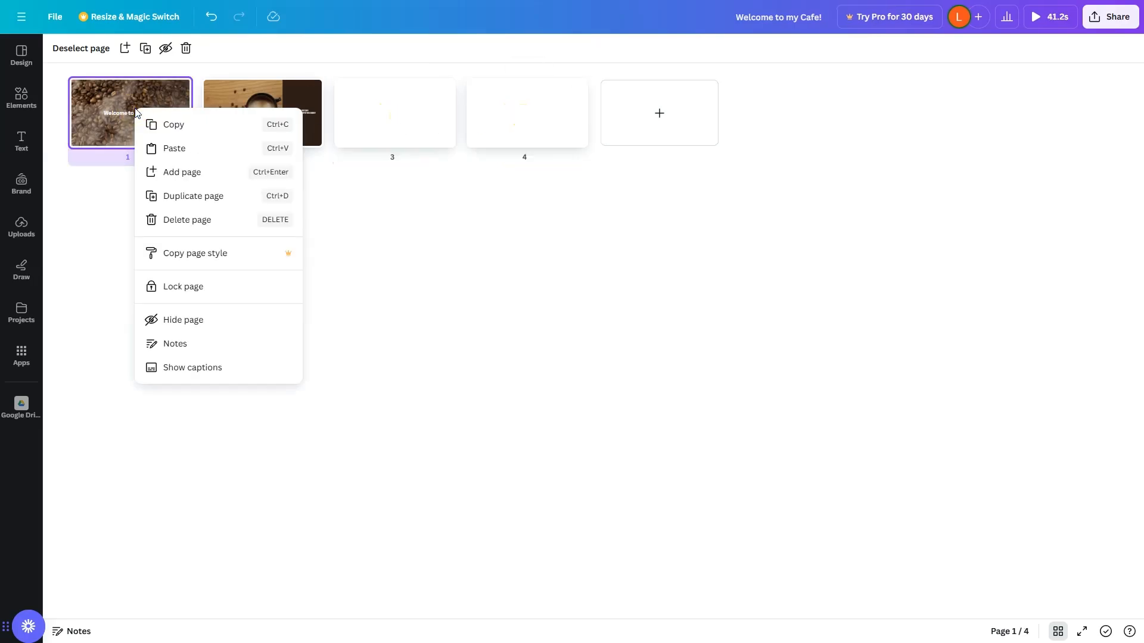
left_click(181, 200)
right_click(238, 102)
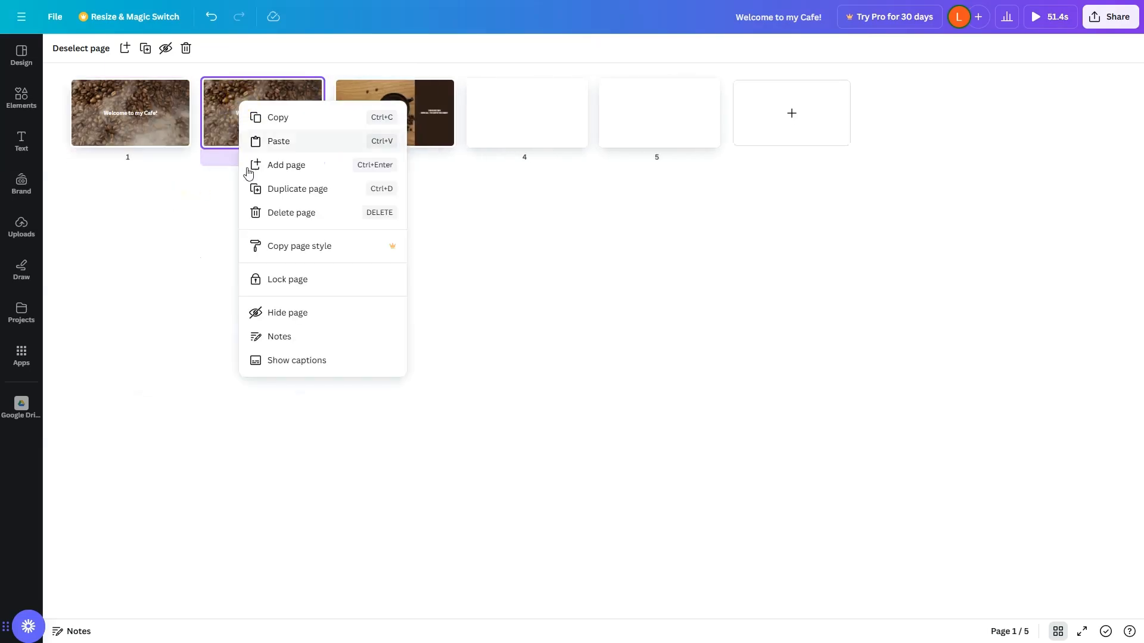
left_click(298, 189)
Reorder the pages so the cup page comes second, alternating the welcome pages with the blank pages.
left_click_drag(289, 113, 715, 102)
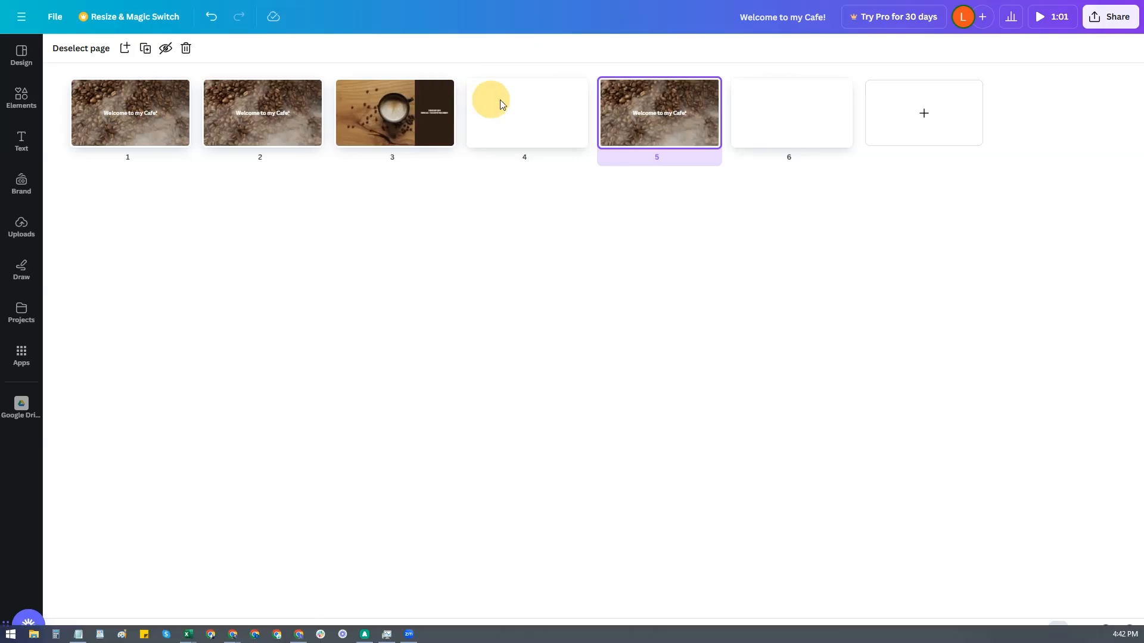
left_click_drag(283, 117, 528, 115)
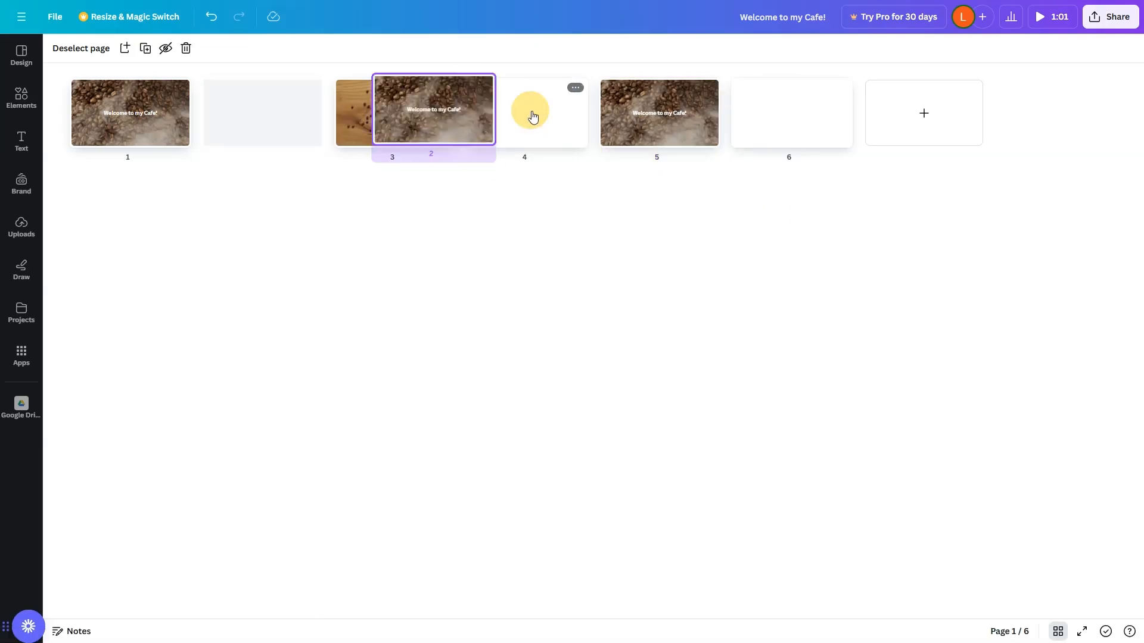
left_click_drag(287, 120, 456, 124)
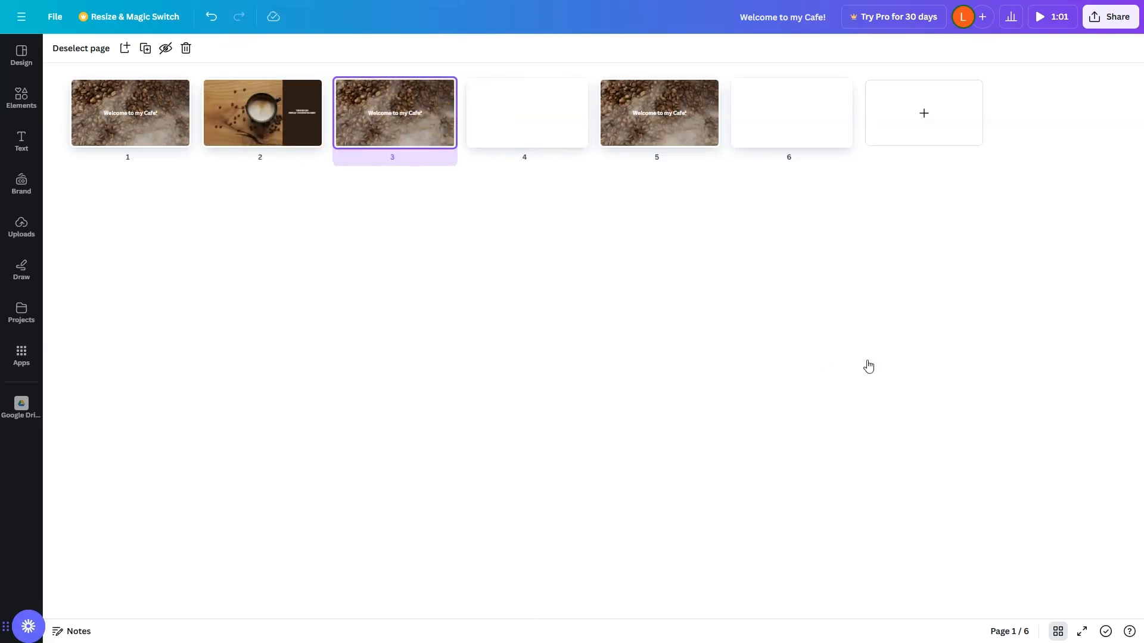
Open page 1 with the timeline and trim its coffee-bean video to 2 seconds.
left_click(138, 118)
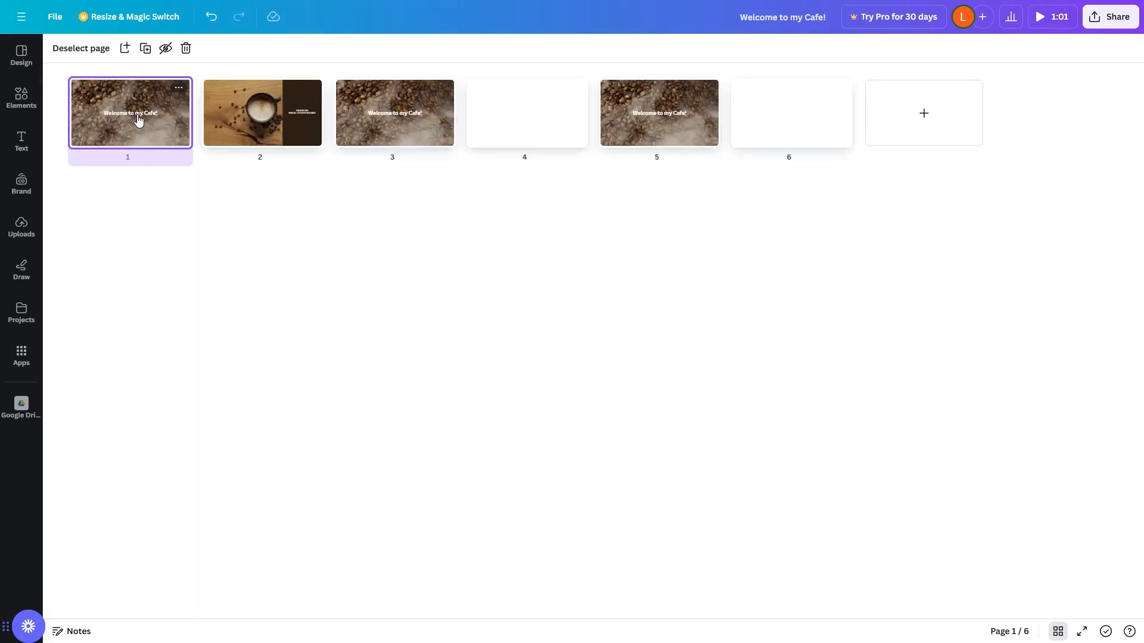
double_click(138, 118)
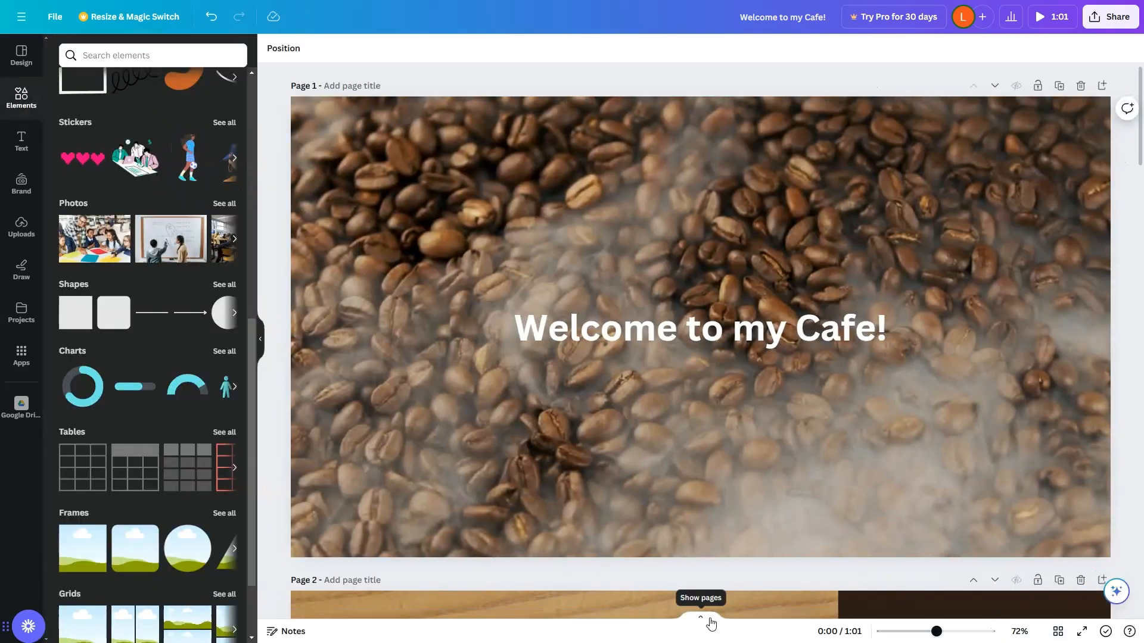
left_click(705, 623)
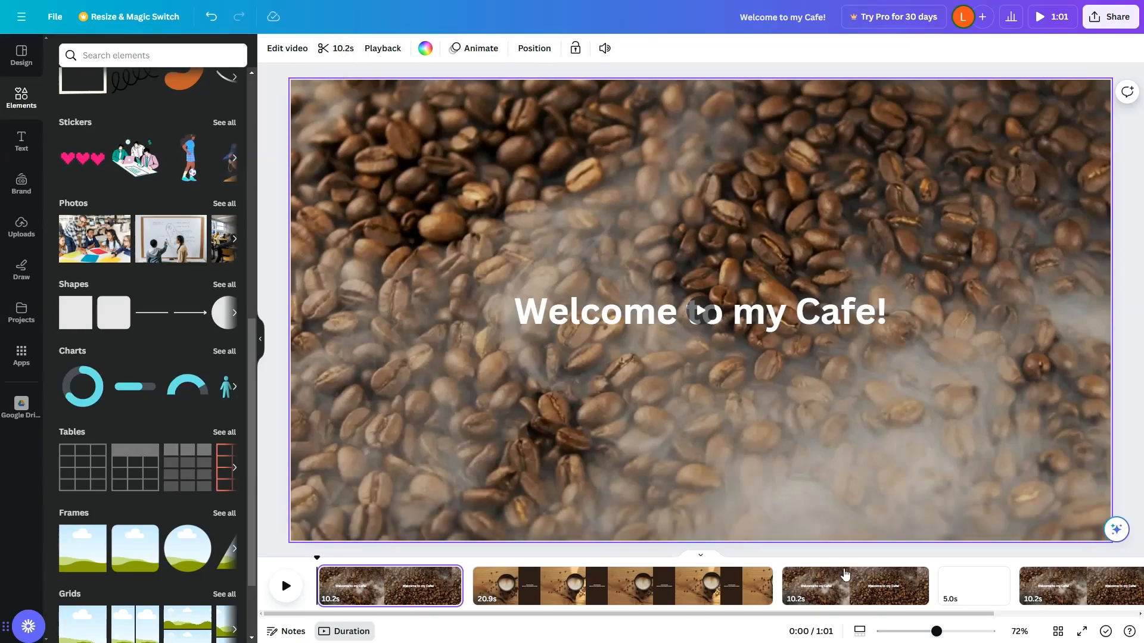
left_click(399, 594)
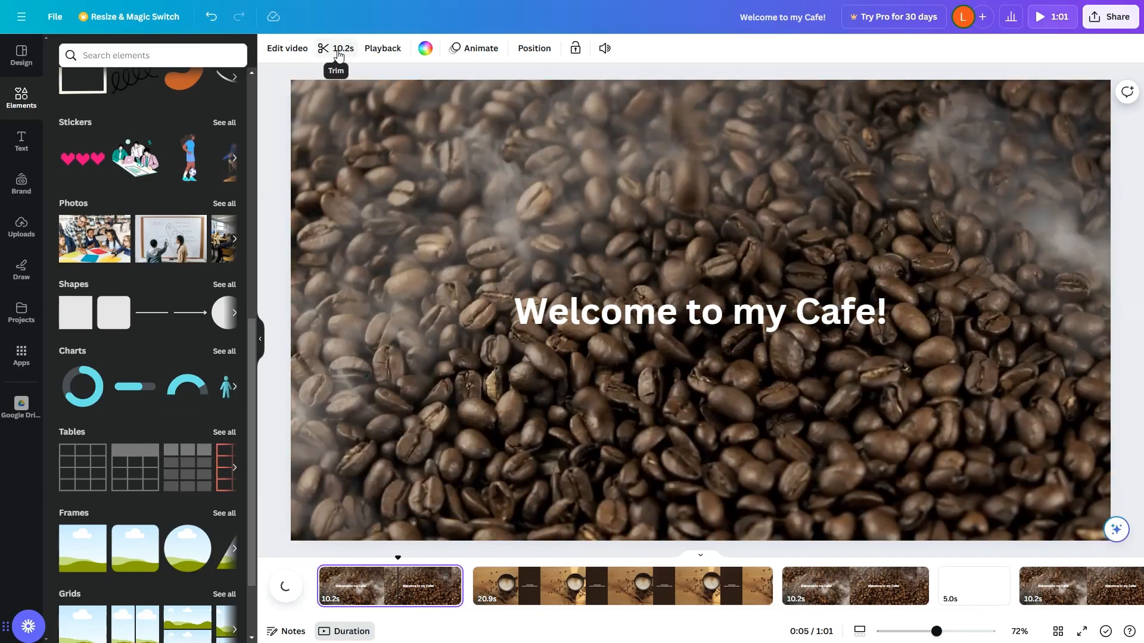
left_click(336, 49)
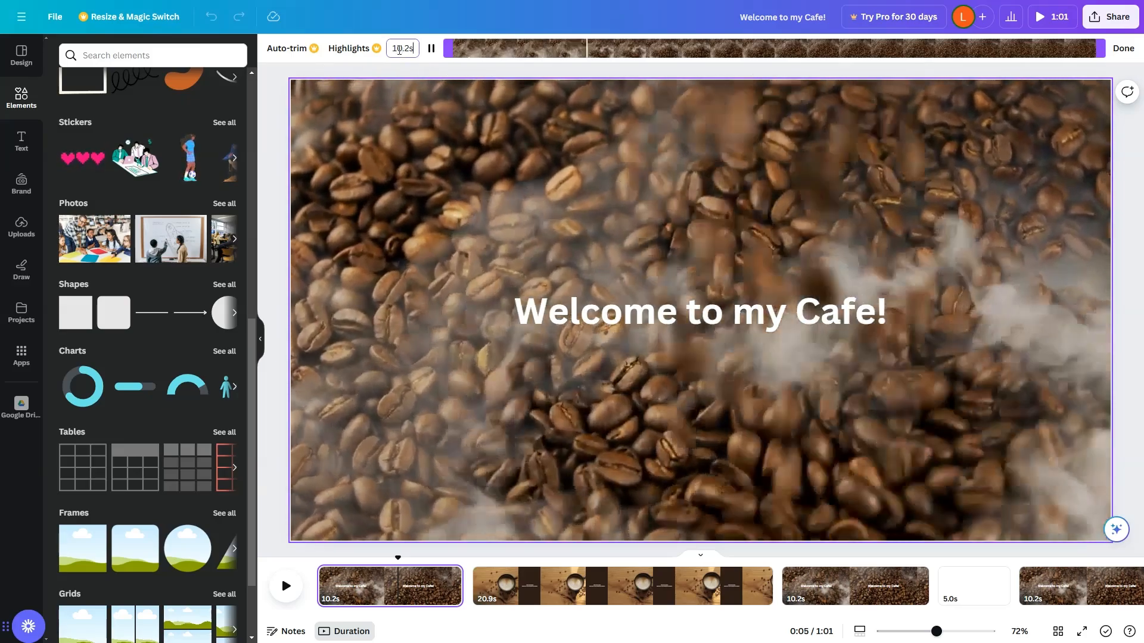
double_click(402, 48)
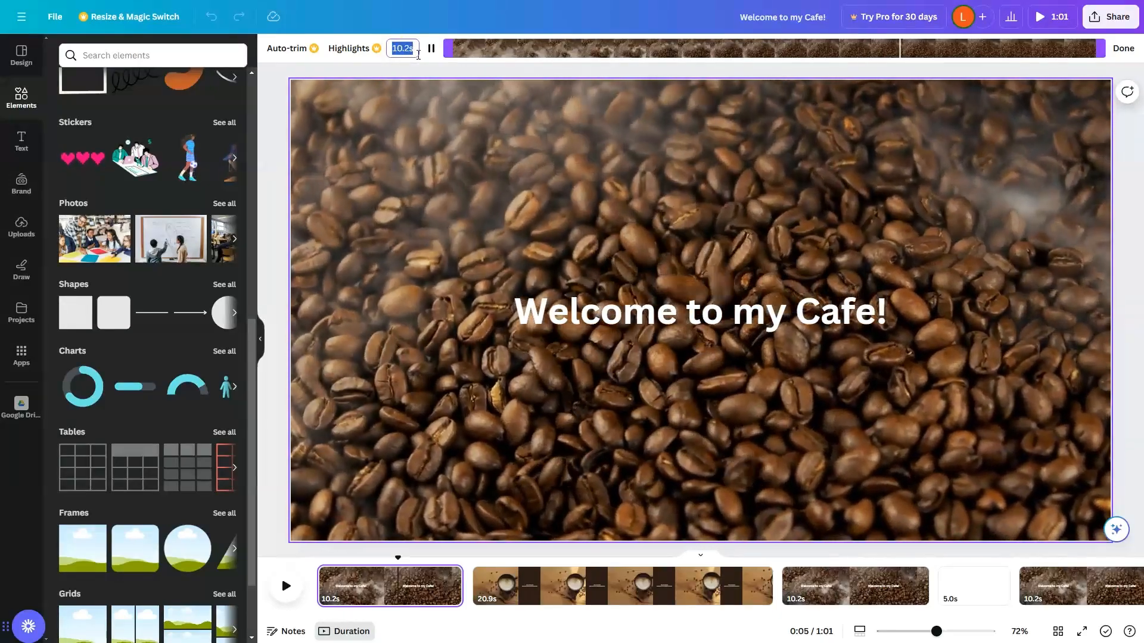
type("2")
key("Return")
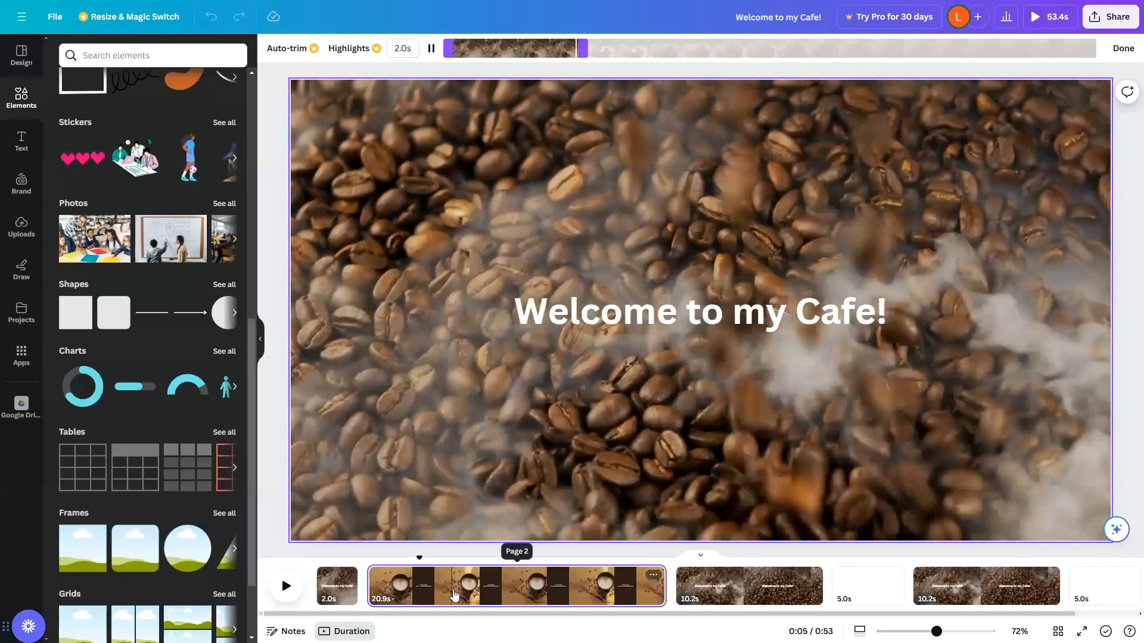
Trim page 2's coffee cup clip to 2 seconds and slide the kept section to a later part of the footage.
left_click(454, 596)
left_click(403, 49)
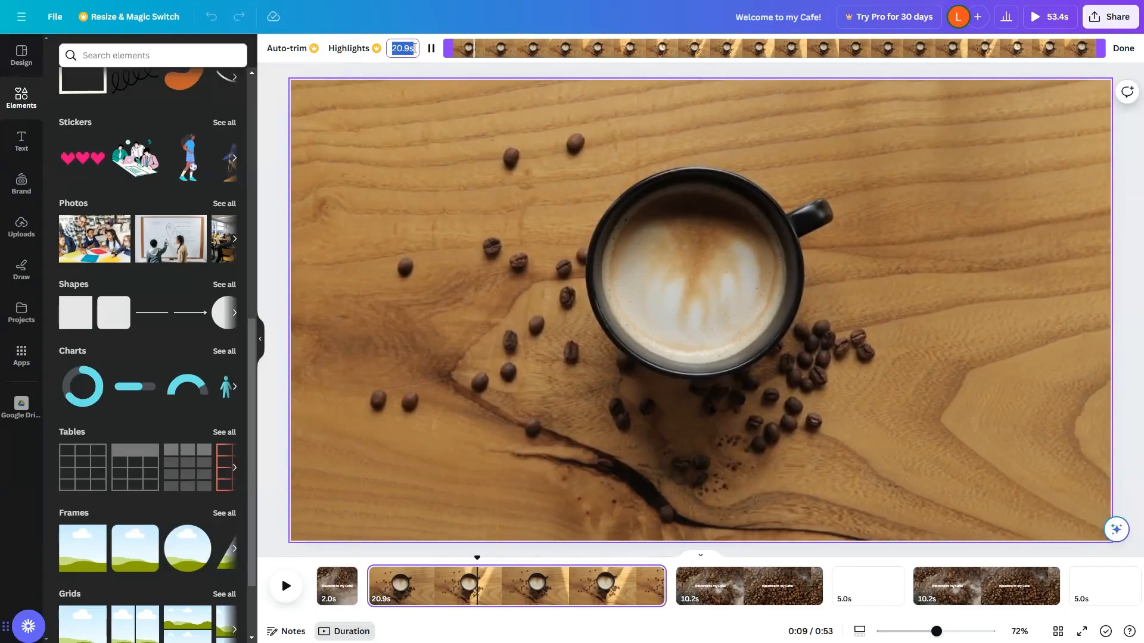
type("2")
key("Return")
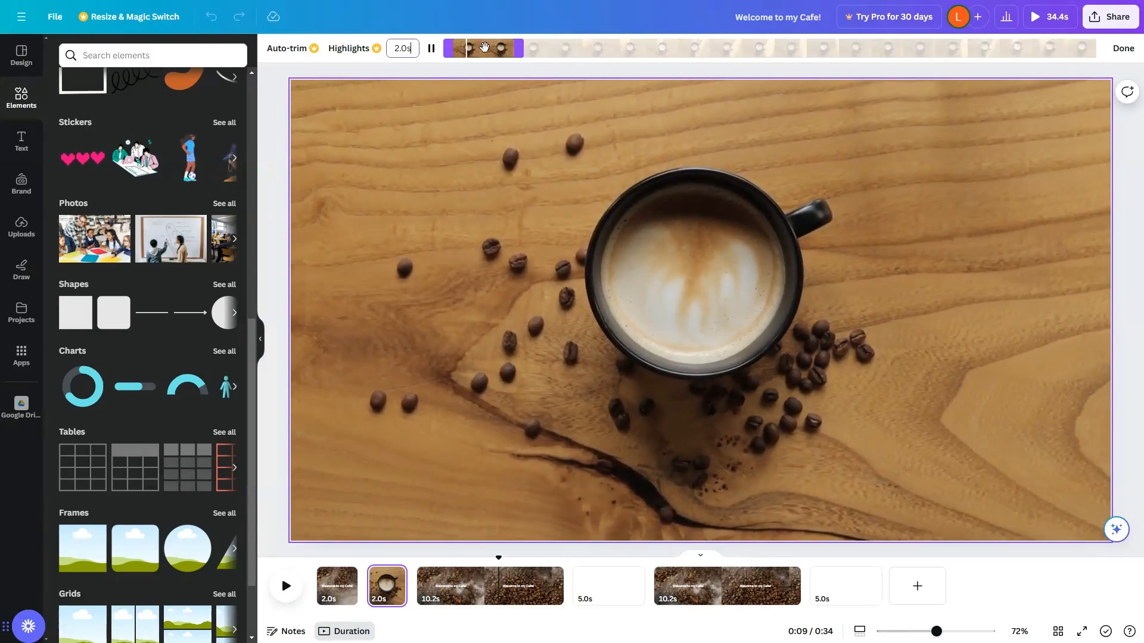
left_click_drag(490, 47, 704, 49)
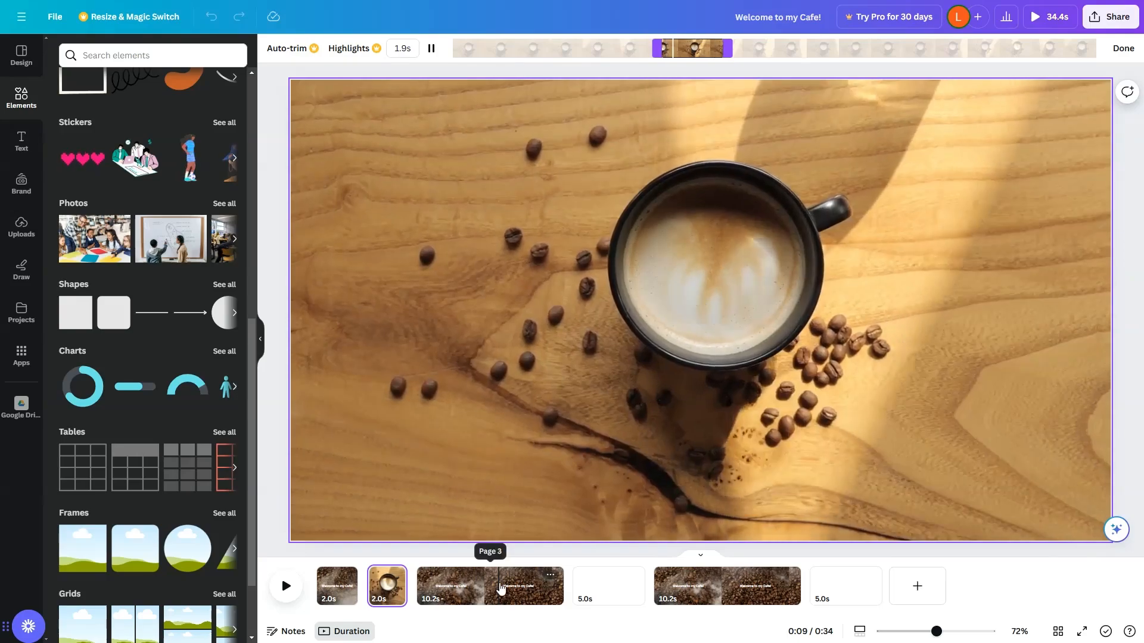
Trim page 3's coffee-bean clip to 1 second and slide the kept section toward the end of the footage.
left_click(501, 588)
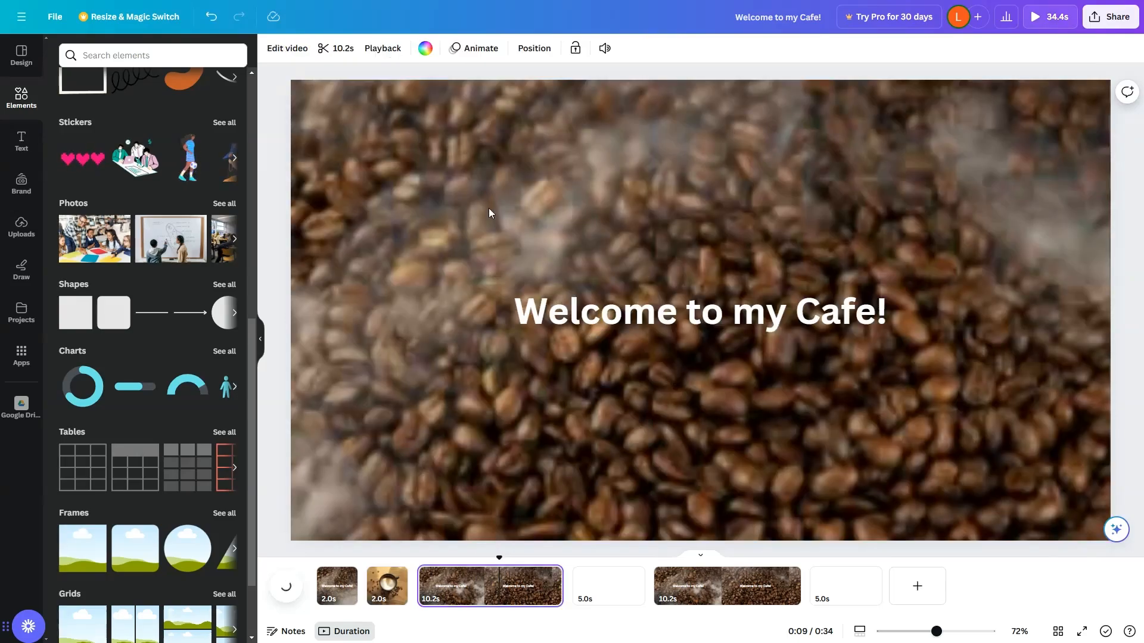
left_click(337, 51)
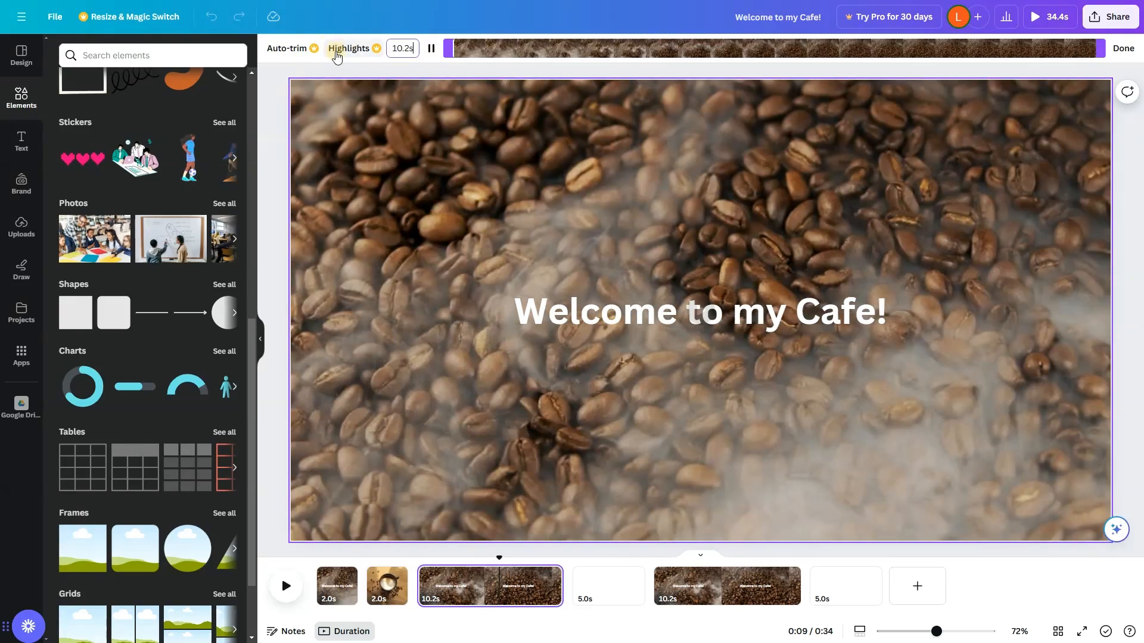
double_click(407, 48)
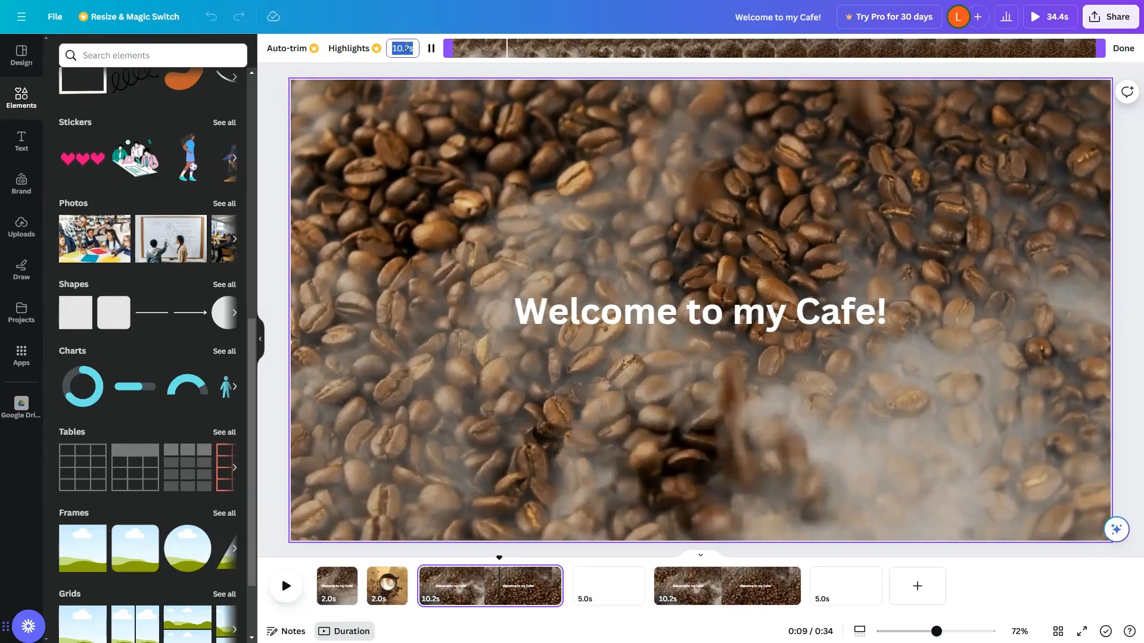
type("1")
key("Return")
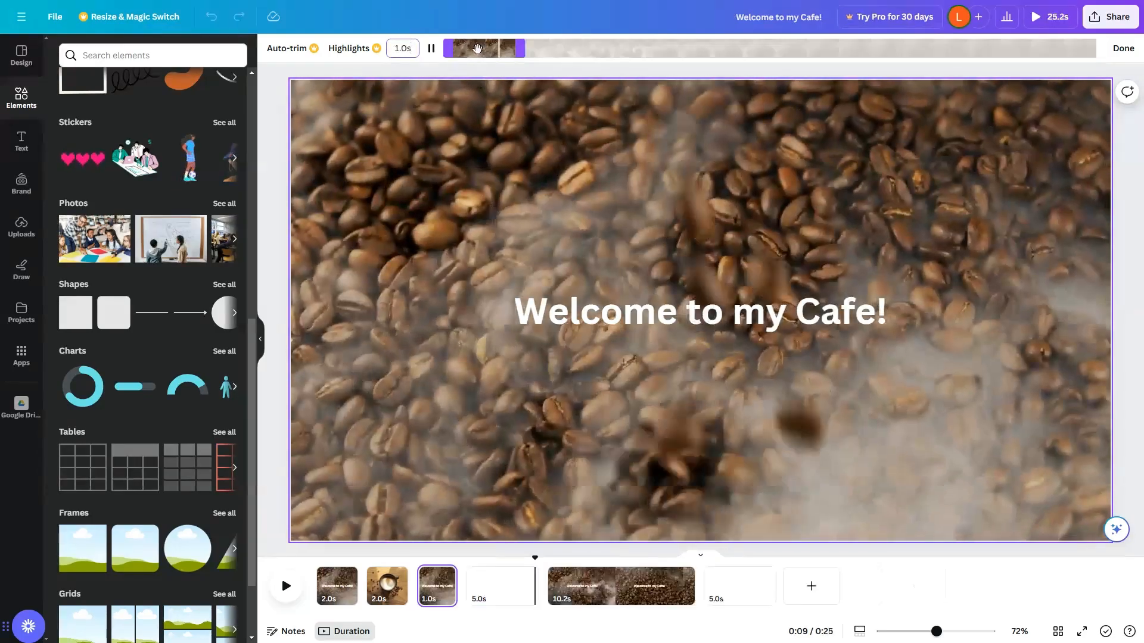
left_click_drag(477, 48, 967, 40)
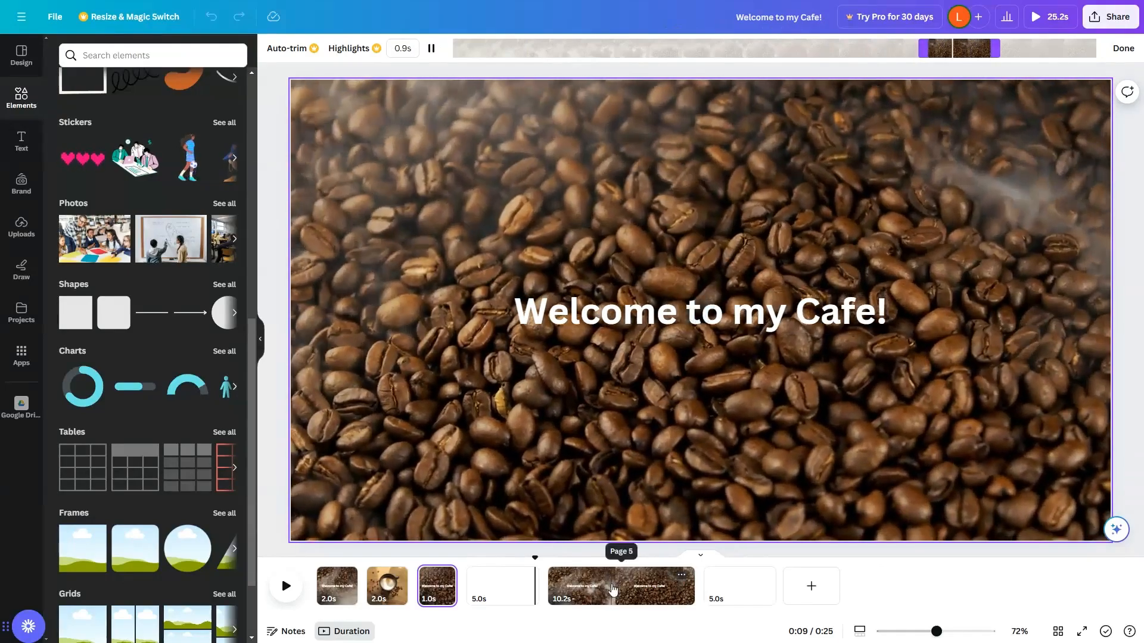
Search the stock videos for "IN A CAFE" and add the cafe table clip to blank page 4.
left_click(612, 584)
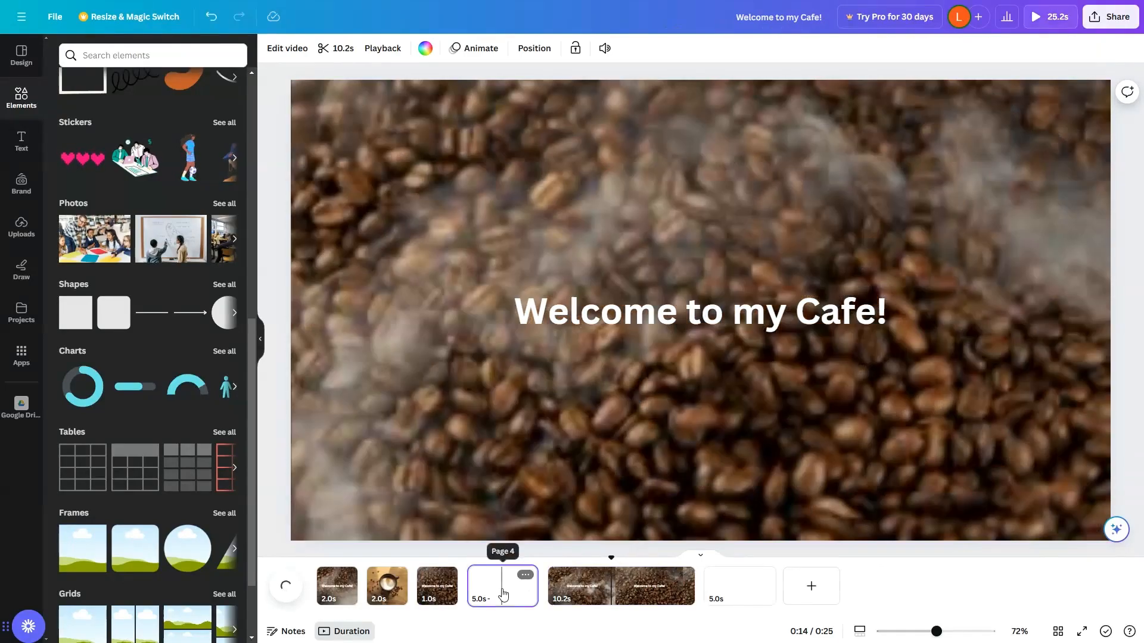
left_click(504, 592)
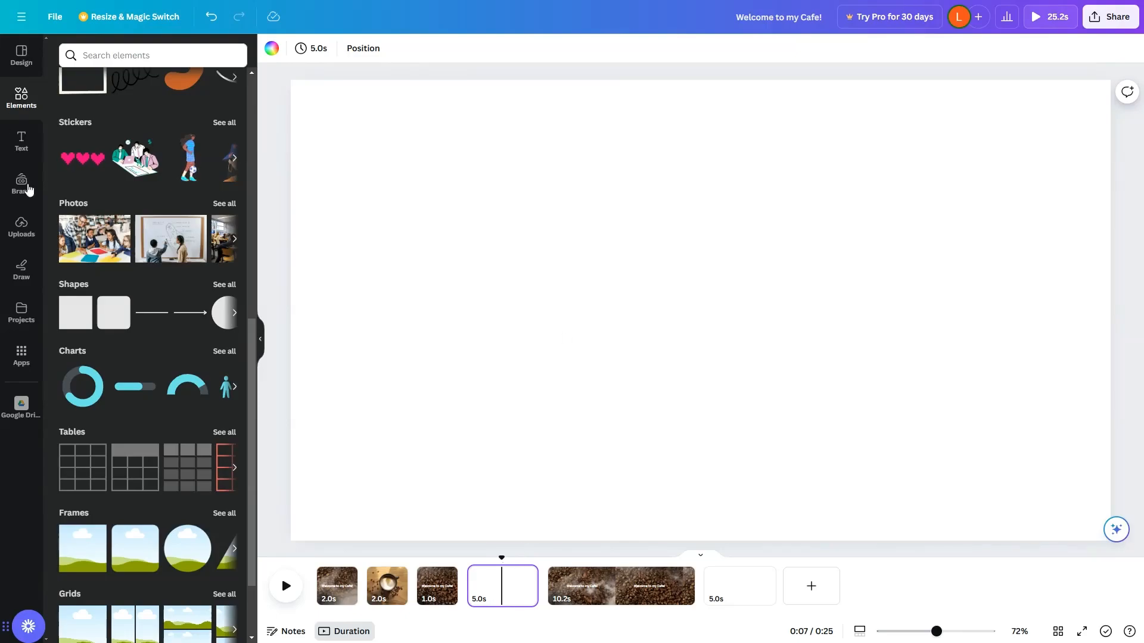
left_click(20, 95)
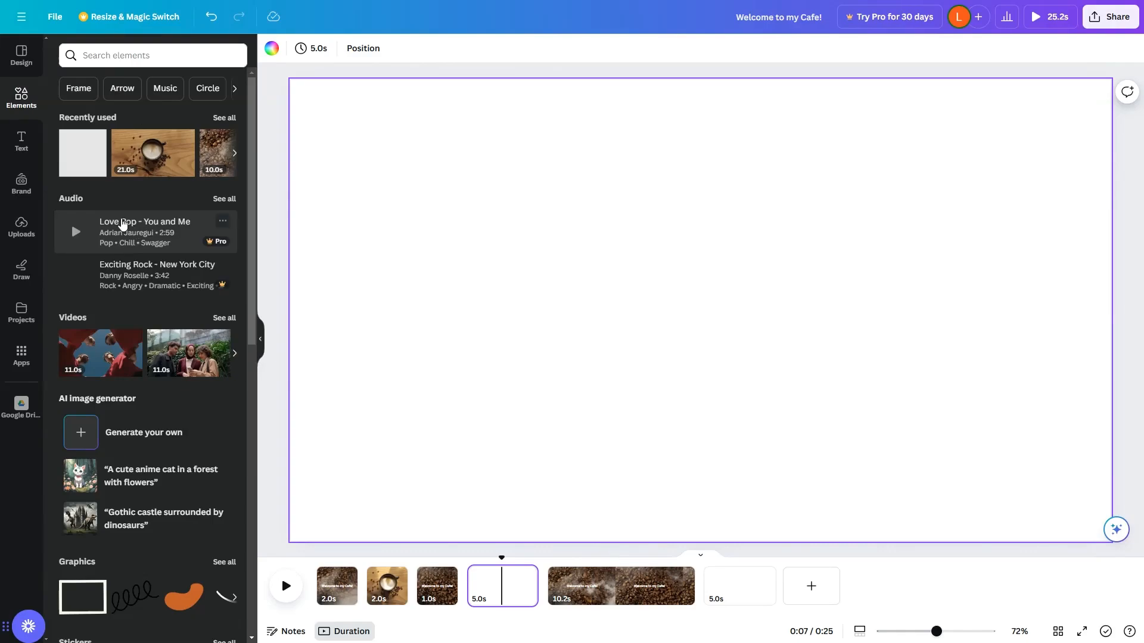
scroll(162, 430, "down", 10)
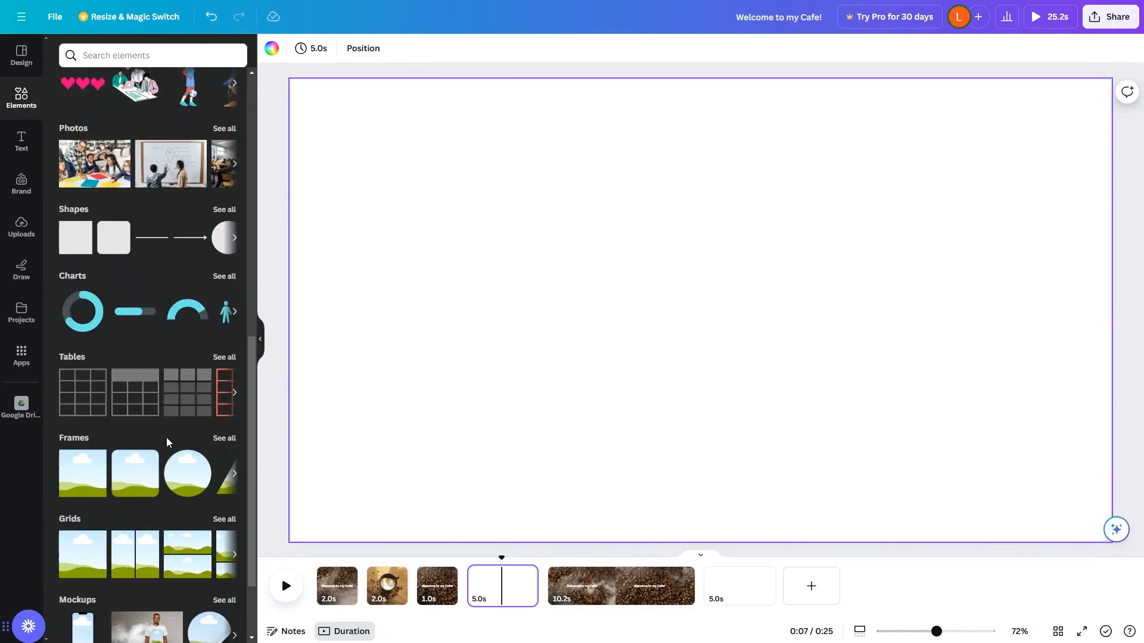
scroll(76, 322, "up", 10)
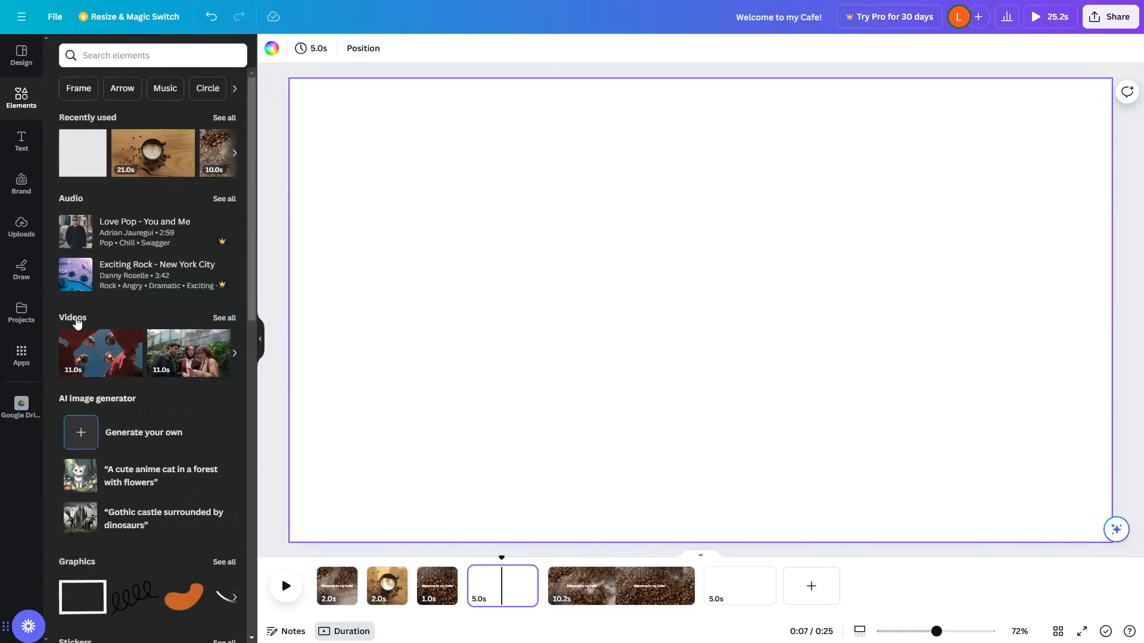
left_click(76, 320)
left_click(162, 70)
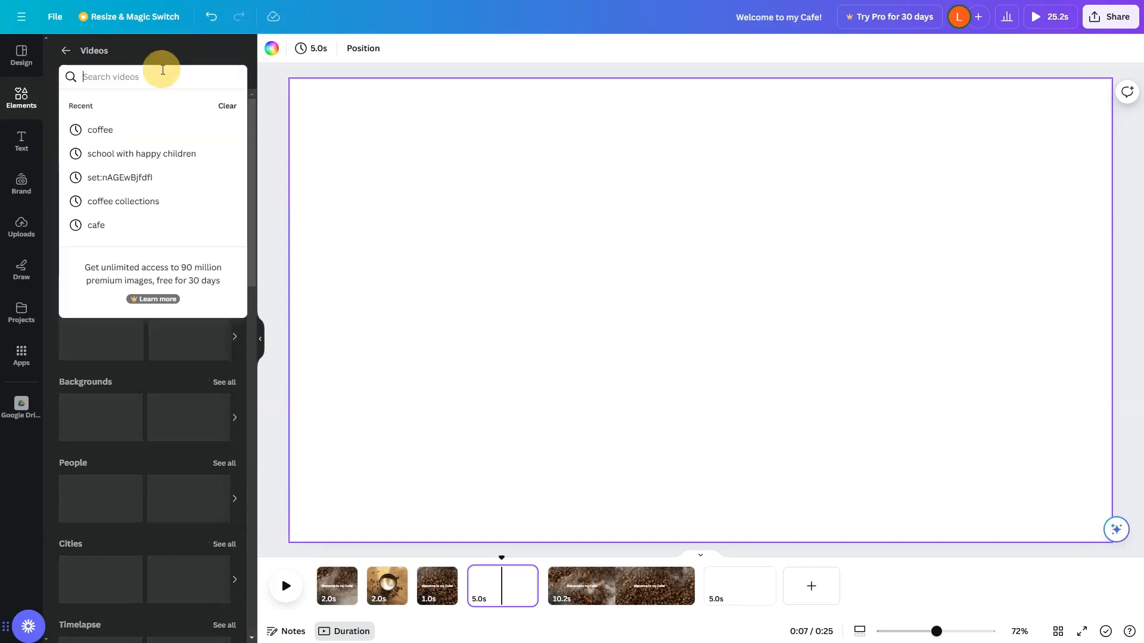
type("IN")
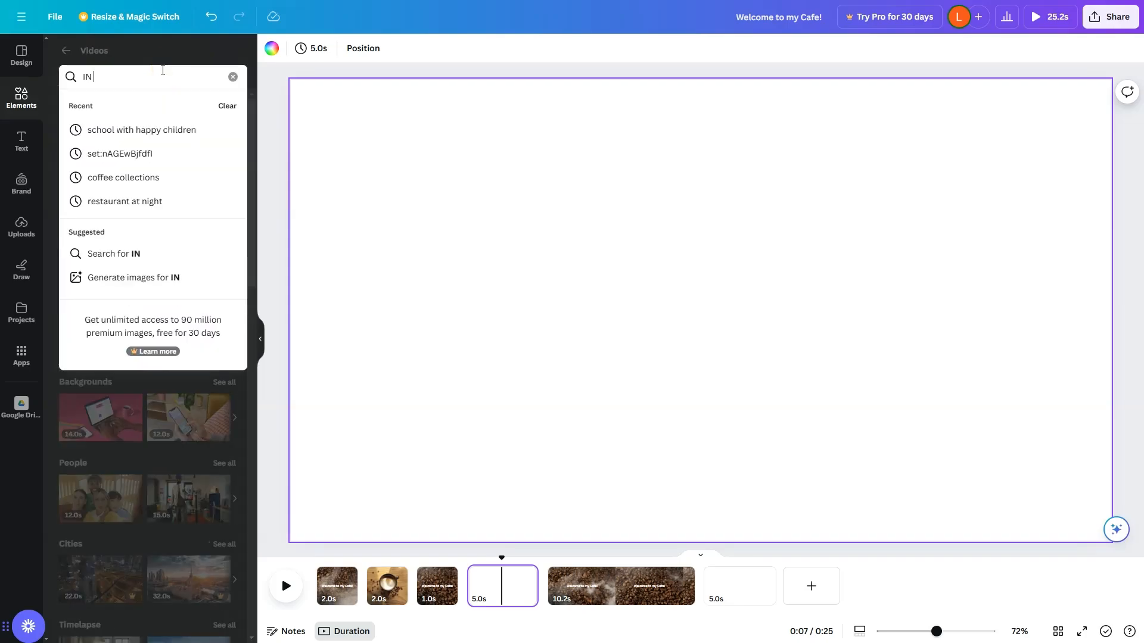
type(" A CAFE")
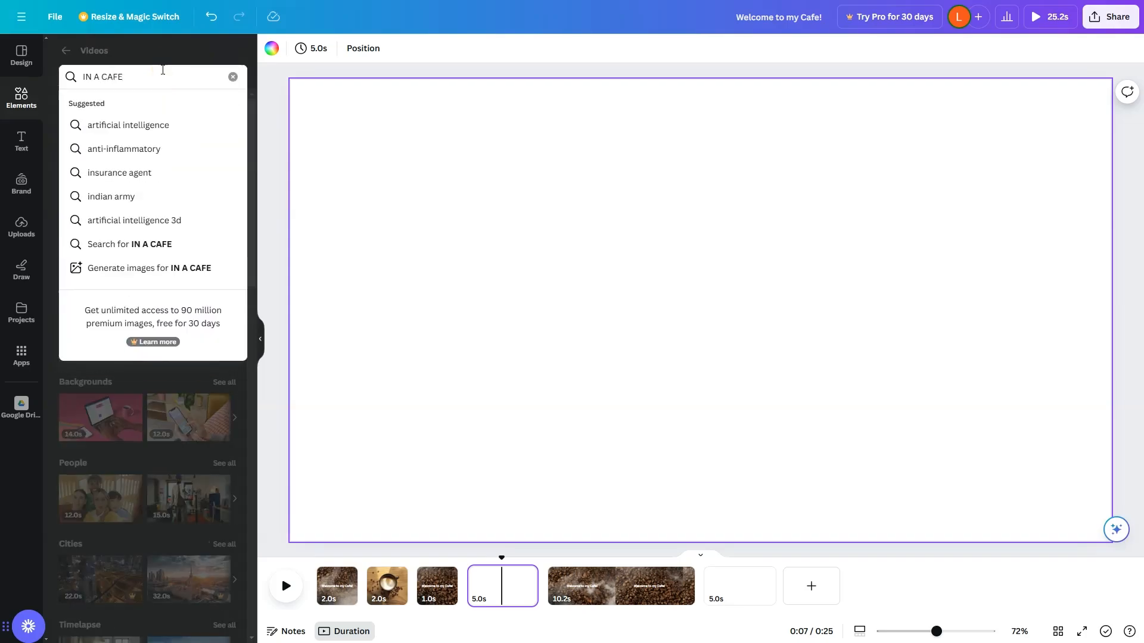
key("Return")
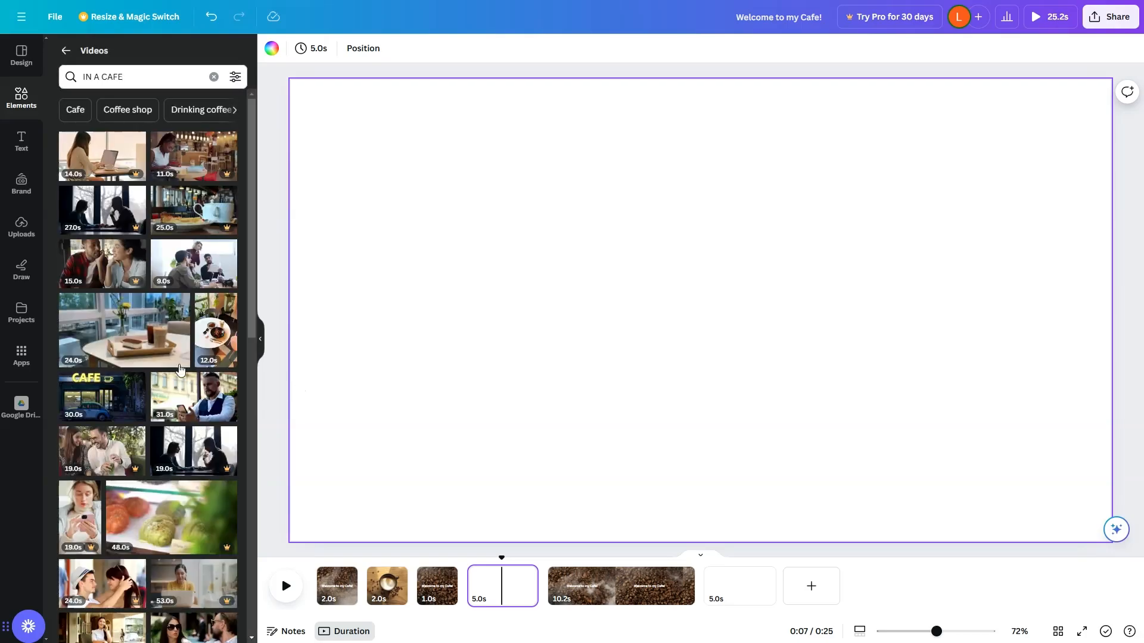
left_click_drag(127, 338, 352, 327)
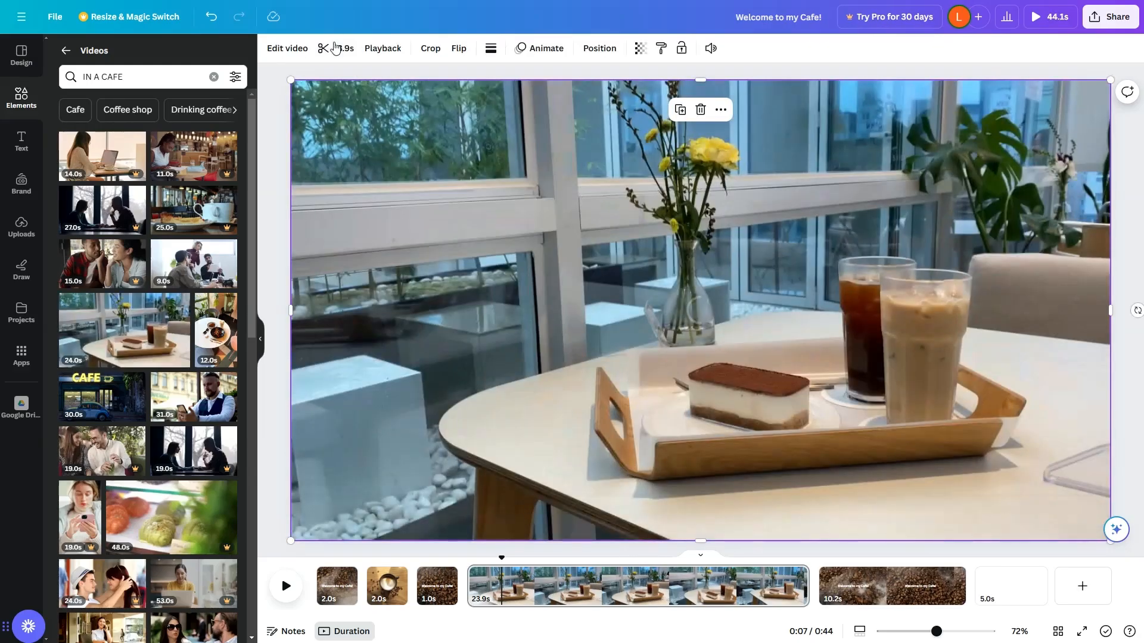
Trim page 4's cafe table clip to 2 seconds.
left_click(335, 47)
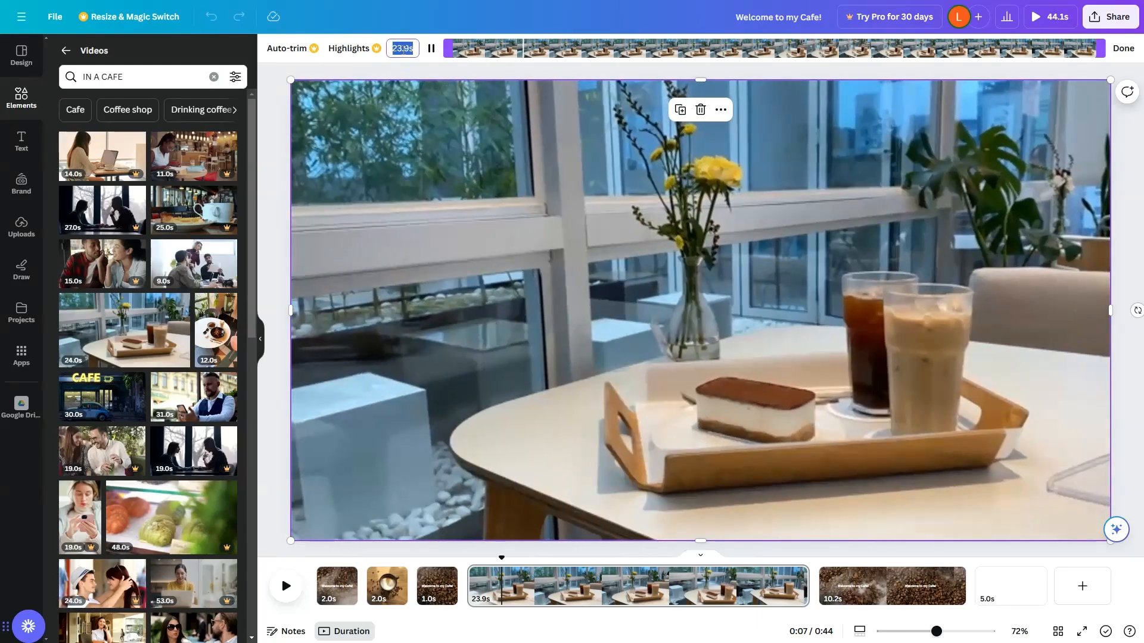
type("2")
key("Return")
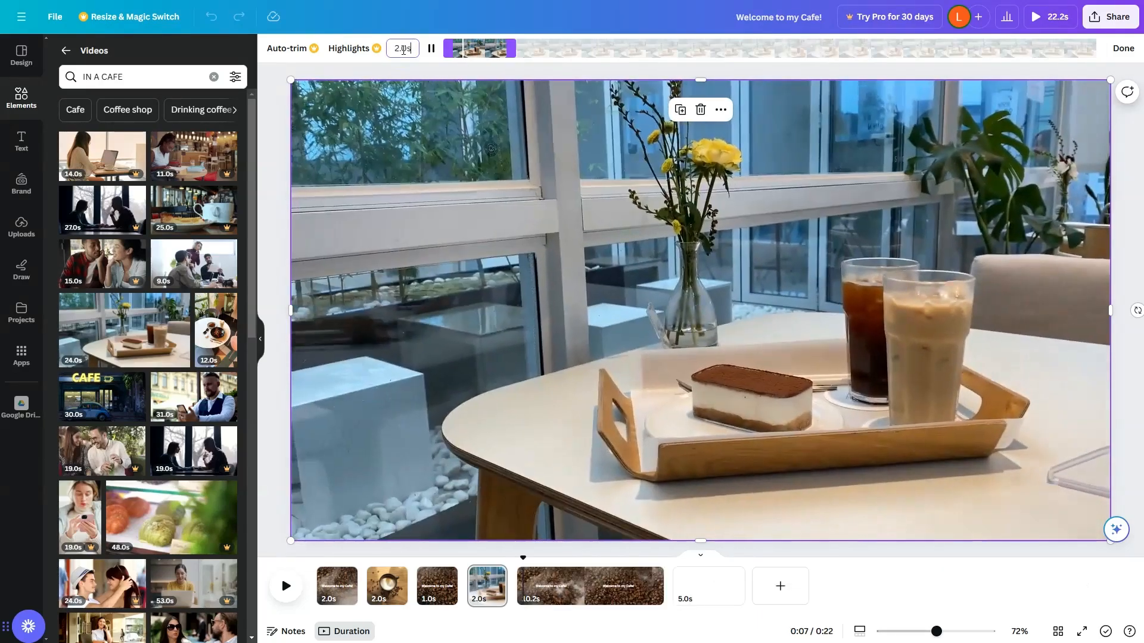
Replace page 5's coffee-bean background with the neon CAFE storefront video from the search results.
left_click(585, 593)
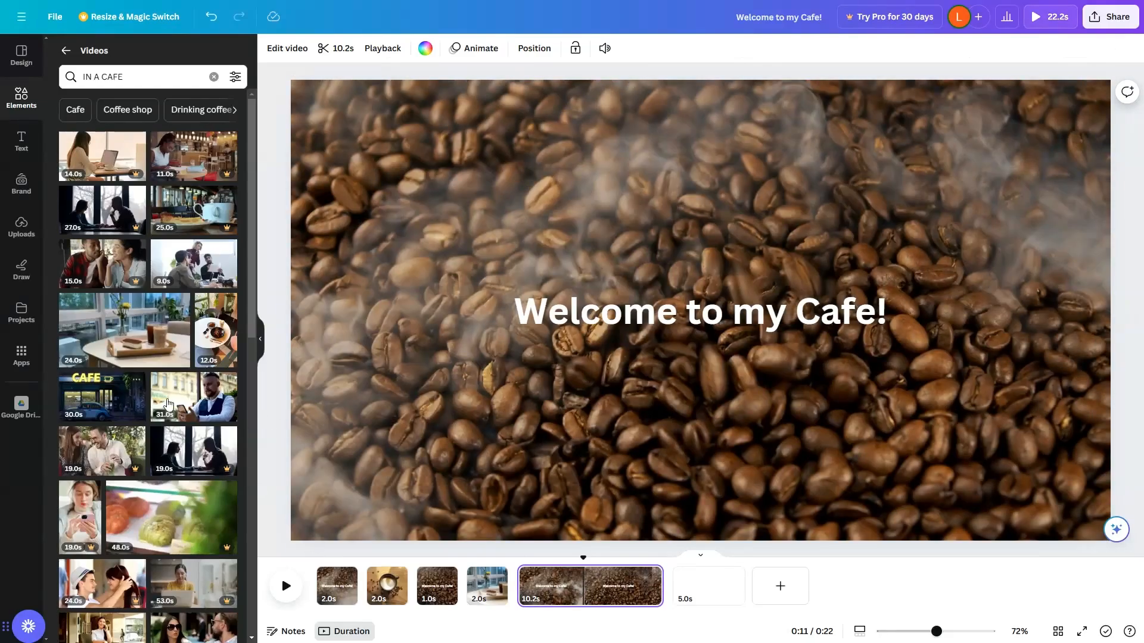
left_click_drag(98, 405, 599, 366)
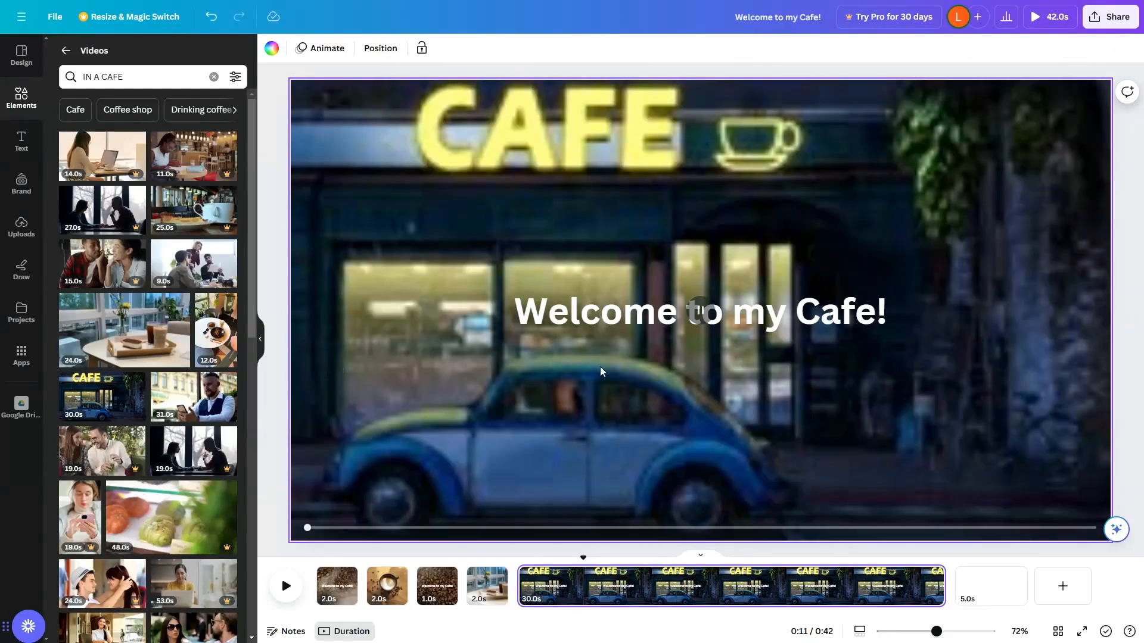
Trim page 5's storefront clip to 2 seconds and slide the kept section to a later part of the footage.
left_click(587, 588)
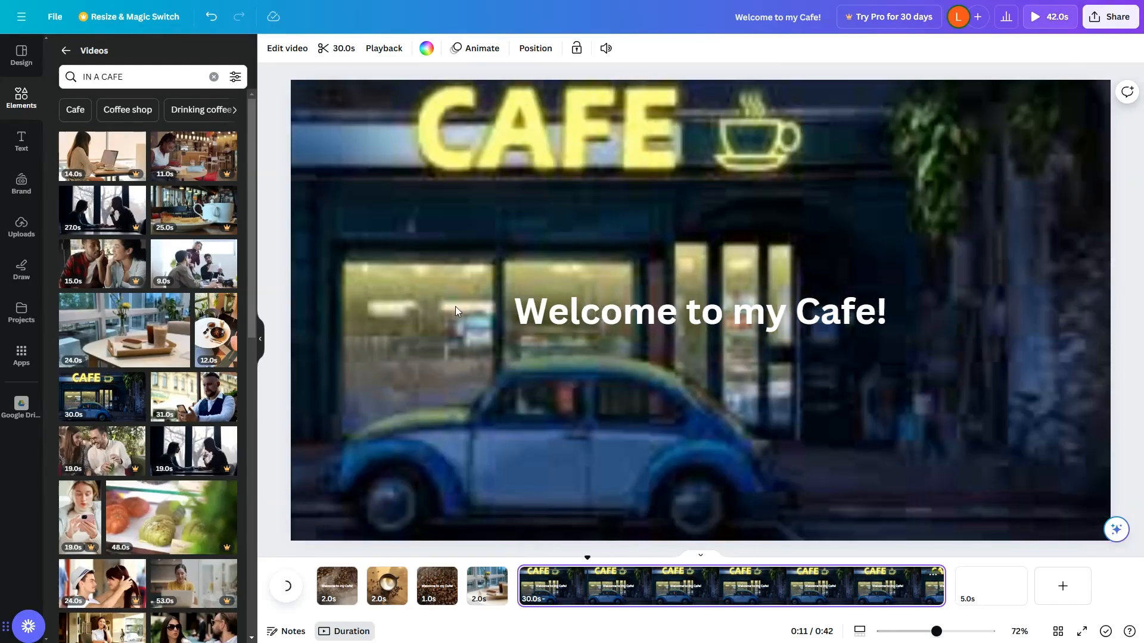
left_click(338, 50)
left_click(410, 46)
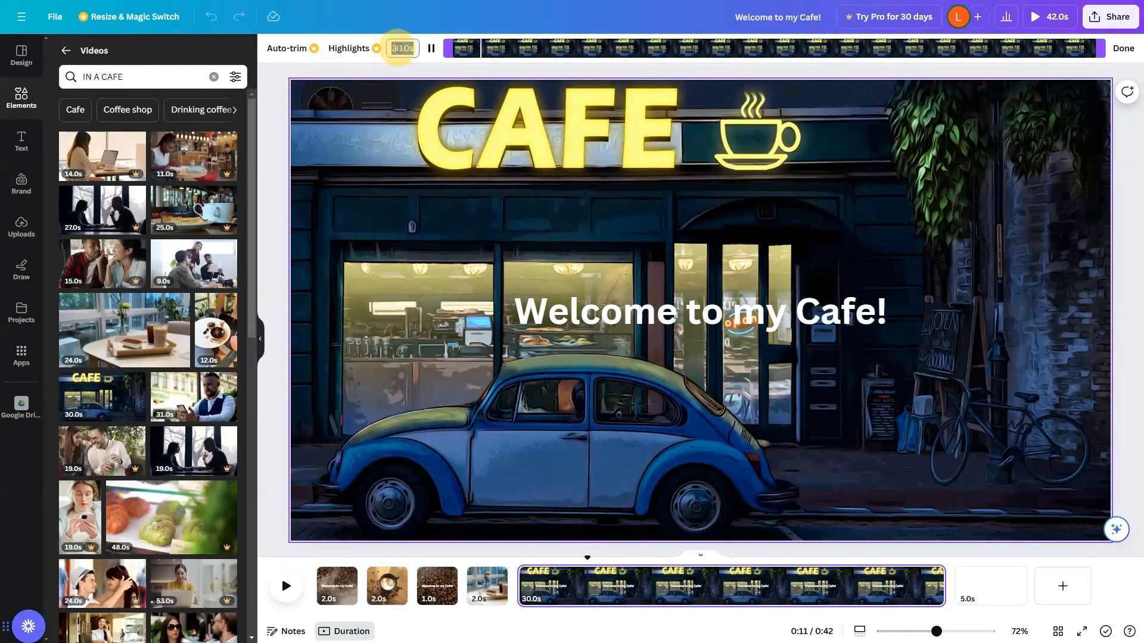
type("2")
key("Return")
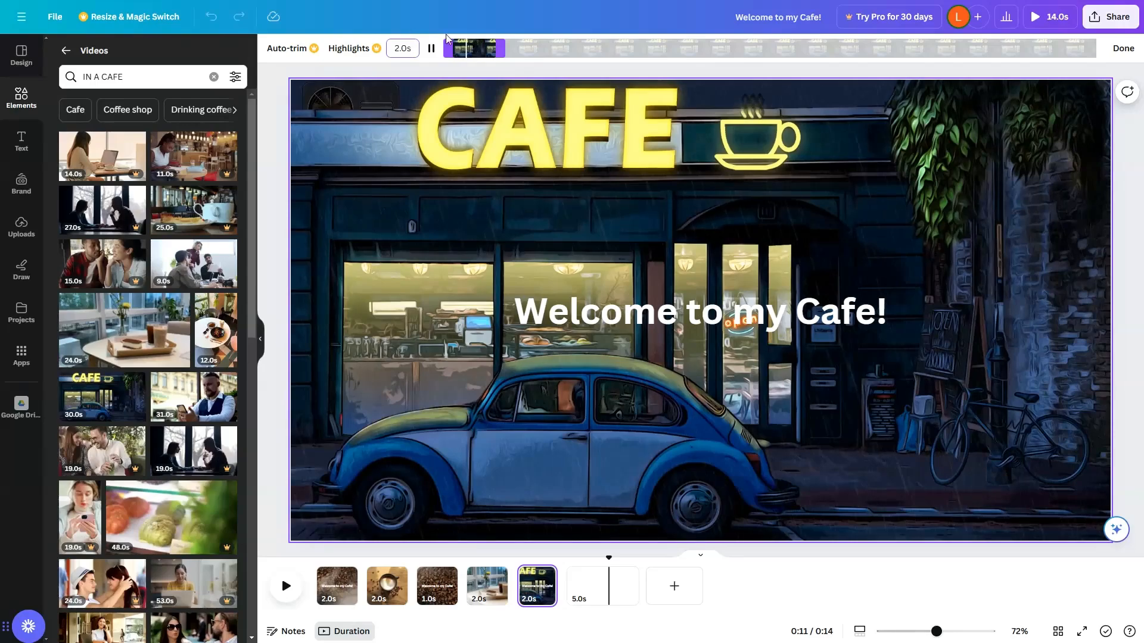
left_click_drag(465, 46, 798, 48)
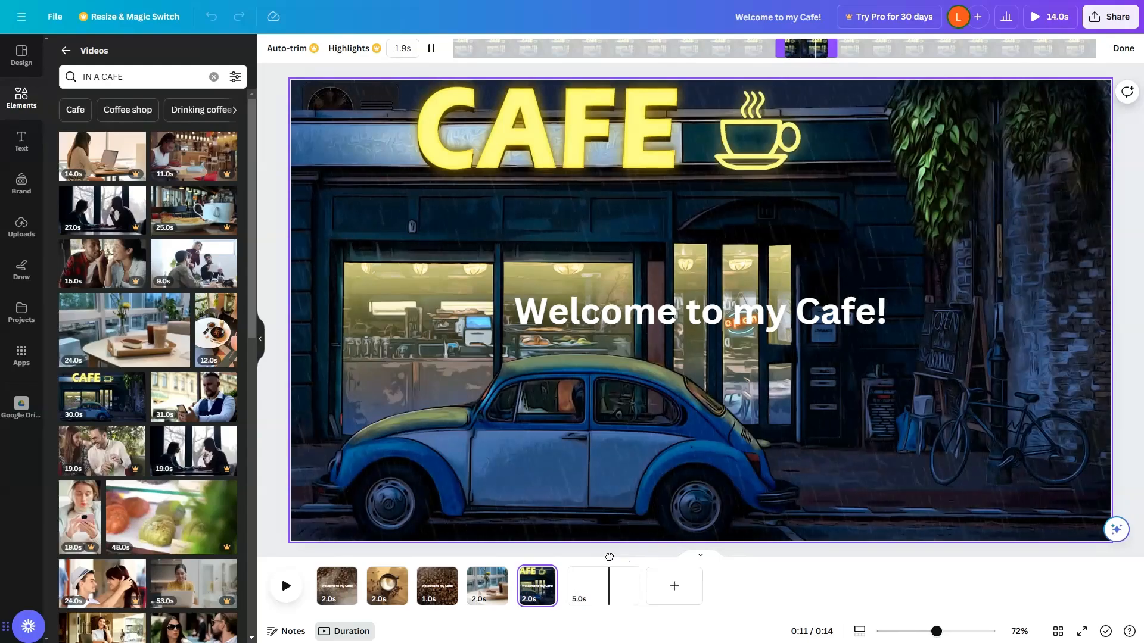
Play the sequence from the beginning to preview the cuts.
left_click_drag(609, 558, 308, 557)
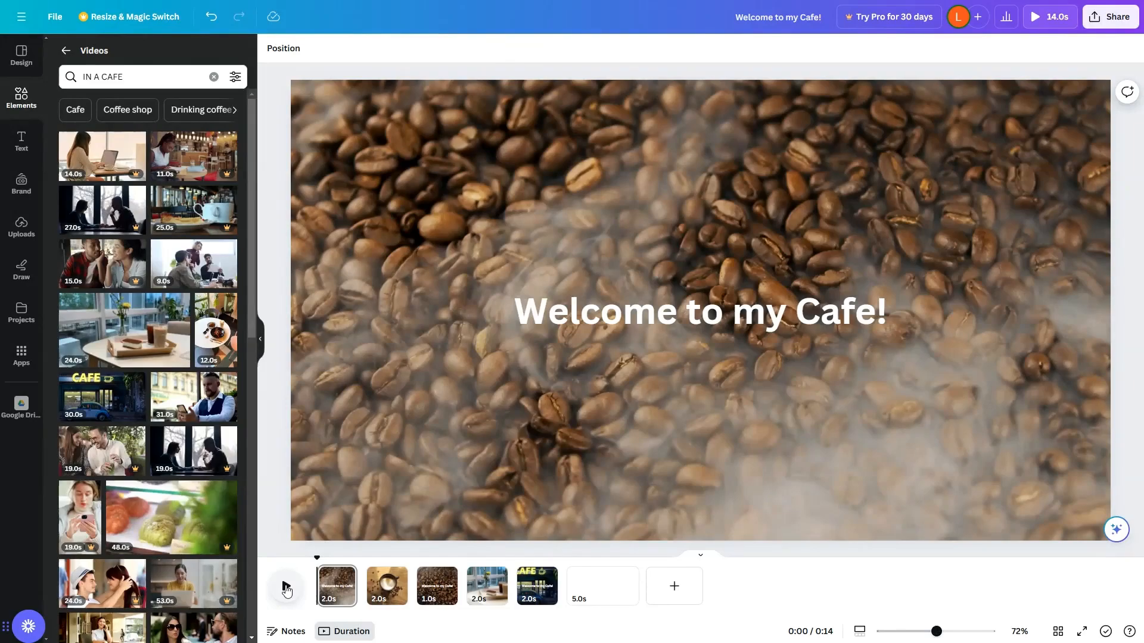
left_click(286, 588)
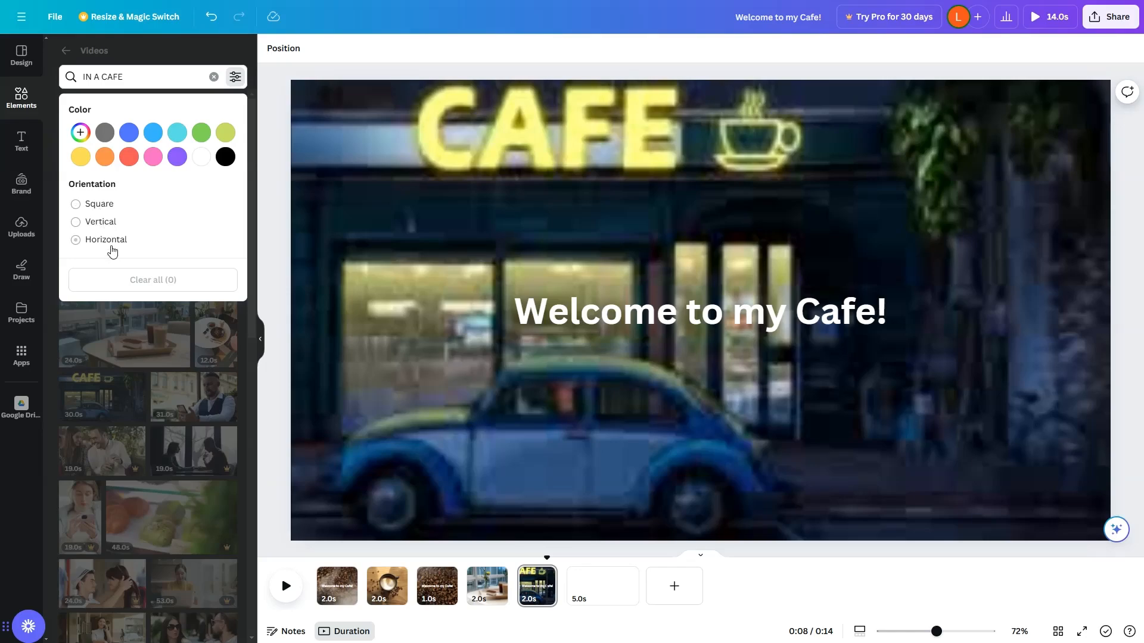
Filter the "IN A CAFE" video results by green colour.
left_click(136, 78)
left_click(235, 77)
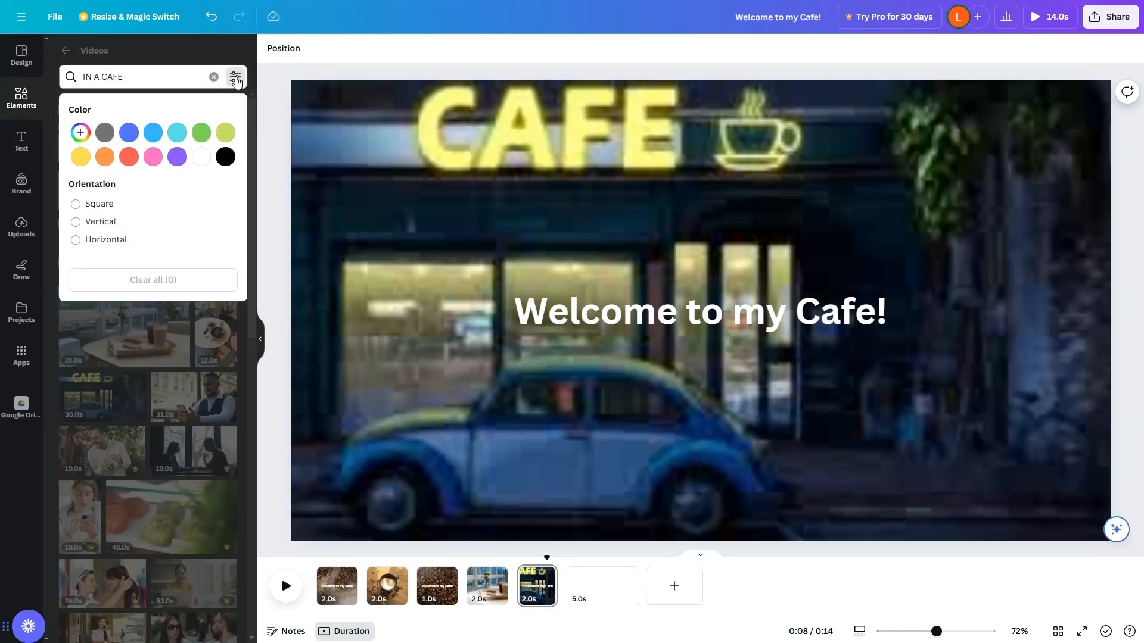
left_click(201, 132)
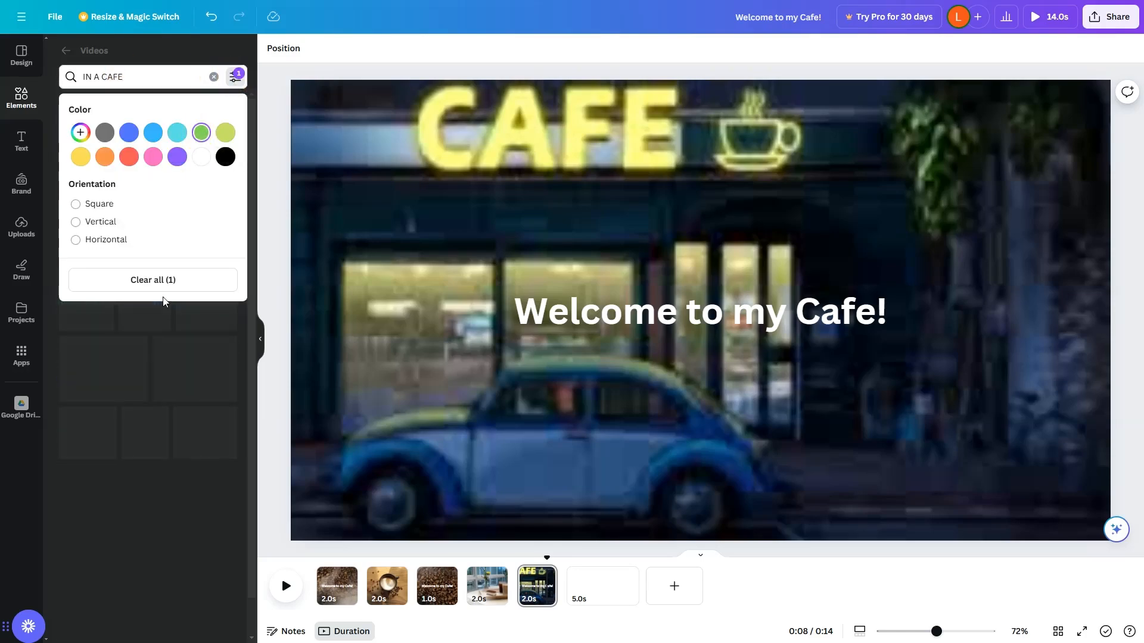
left_click(241, 348)
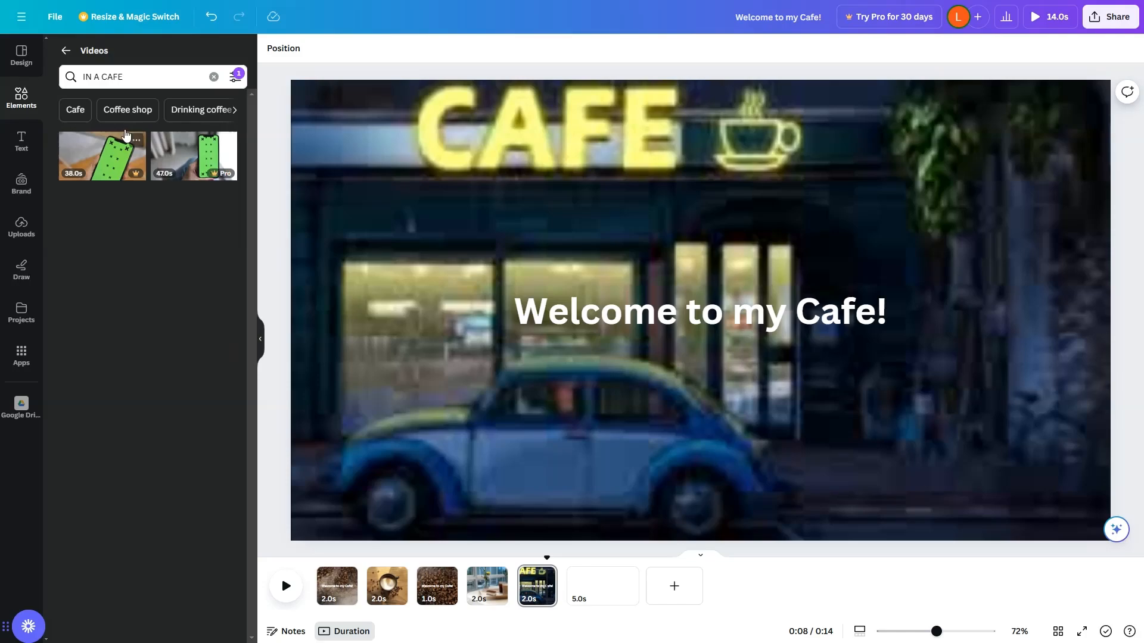
Change the video search colour filter to yellow.
left_click(172, 76)
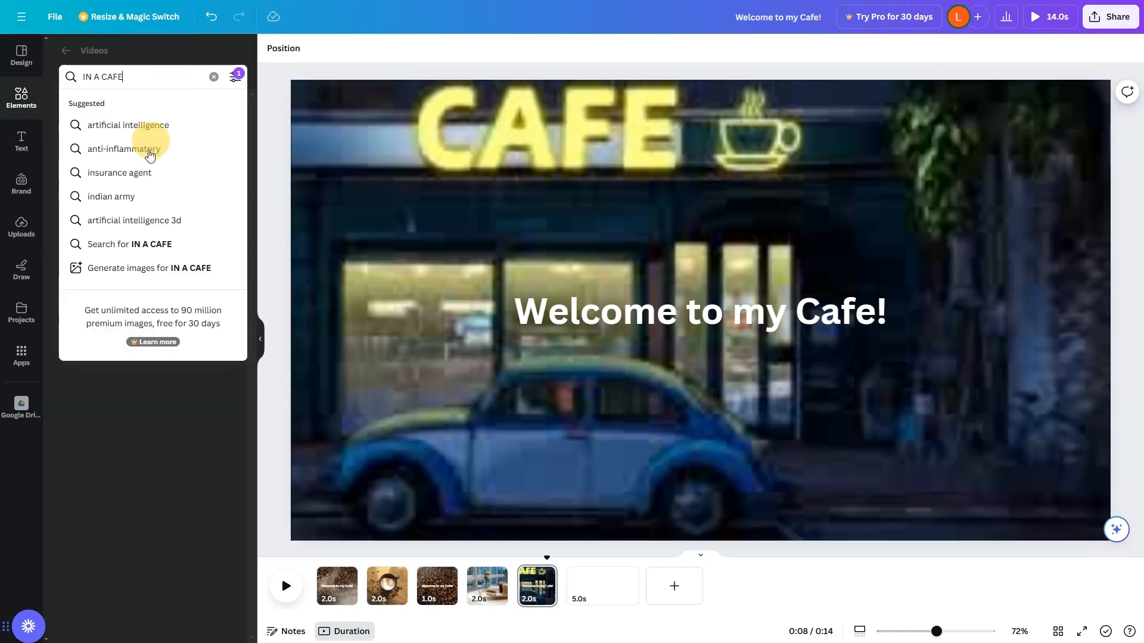
left_click(119, 490)
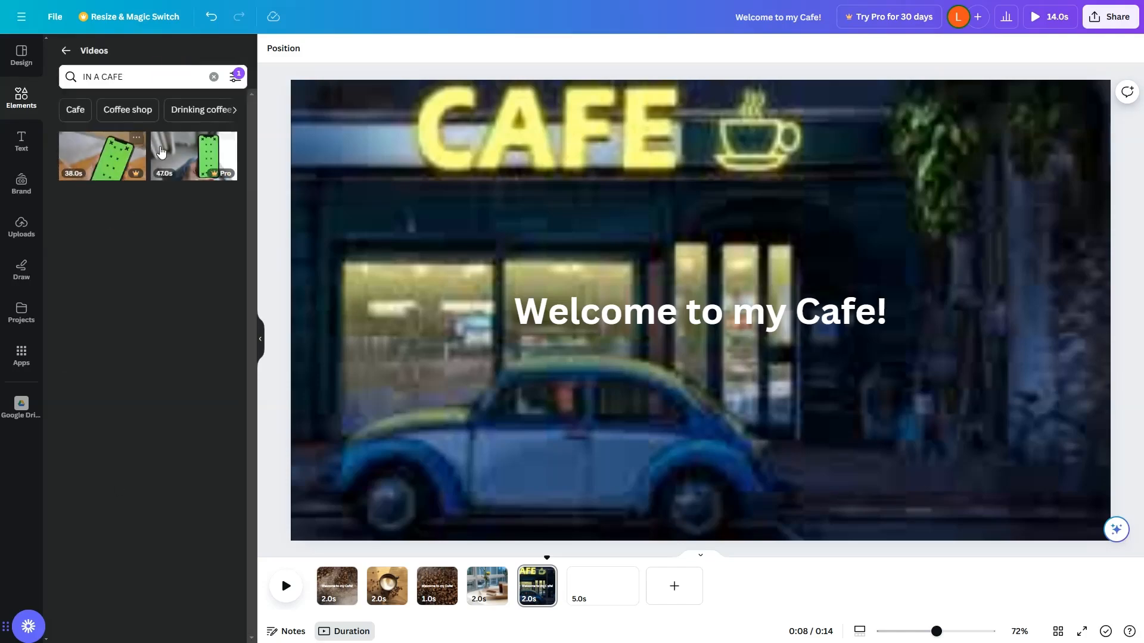
left_click(162, 81)
left_click(214, 61)
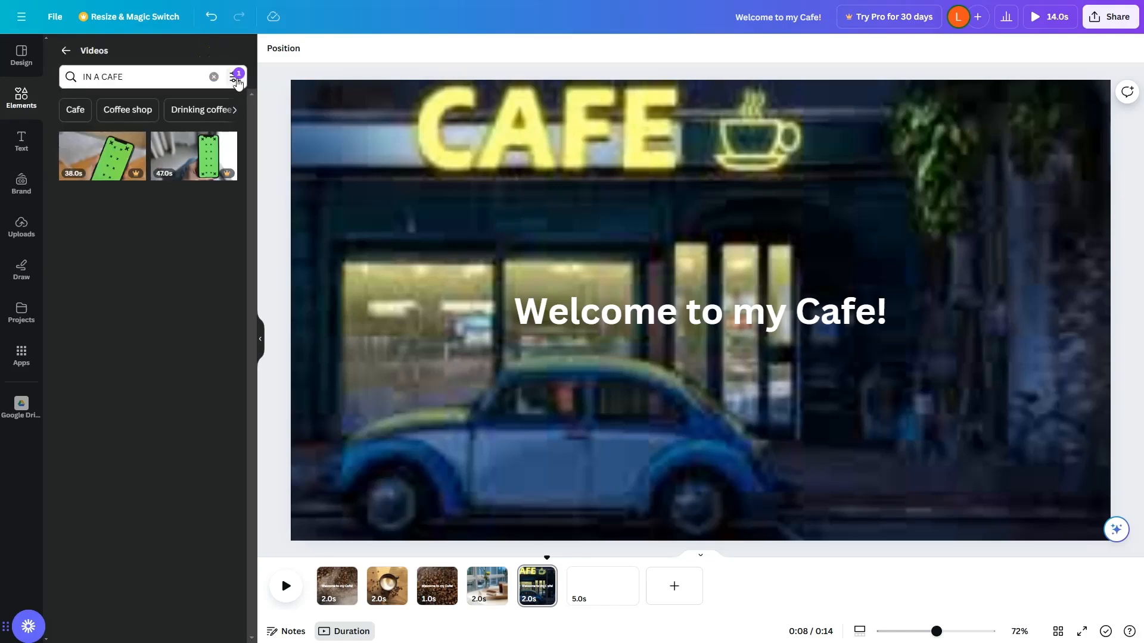
left_click(235, 78)
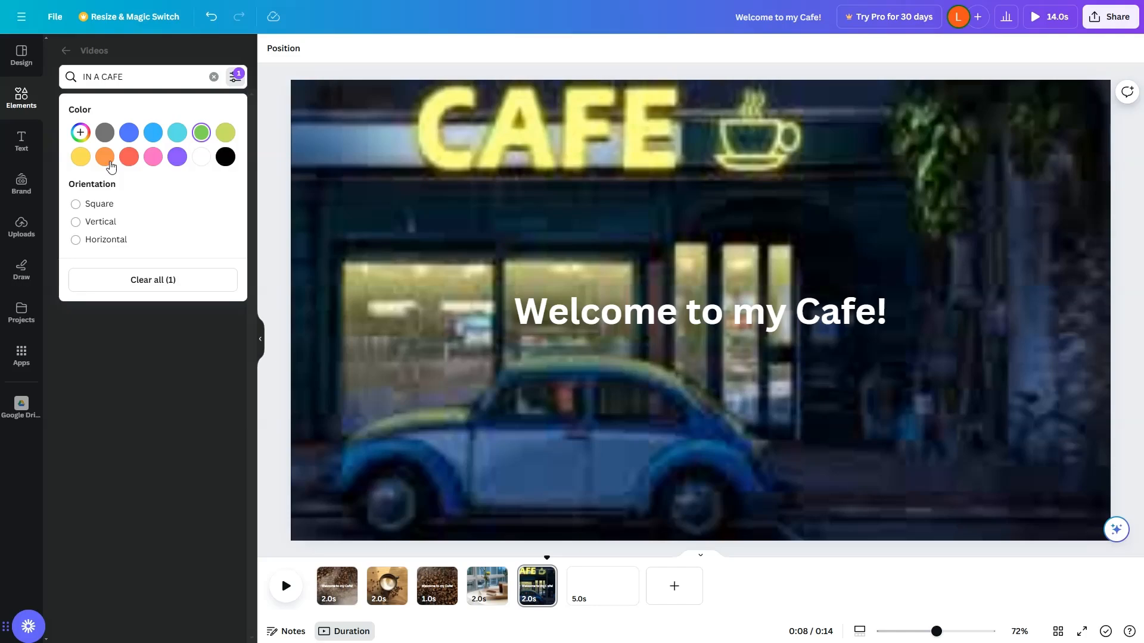
left_click(80, 157)
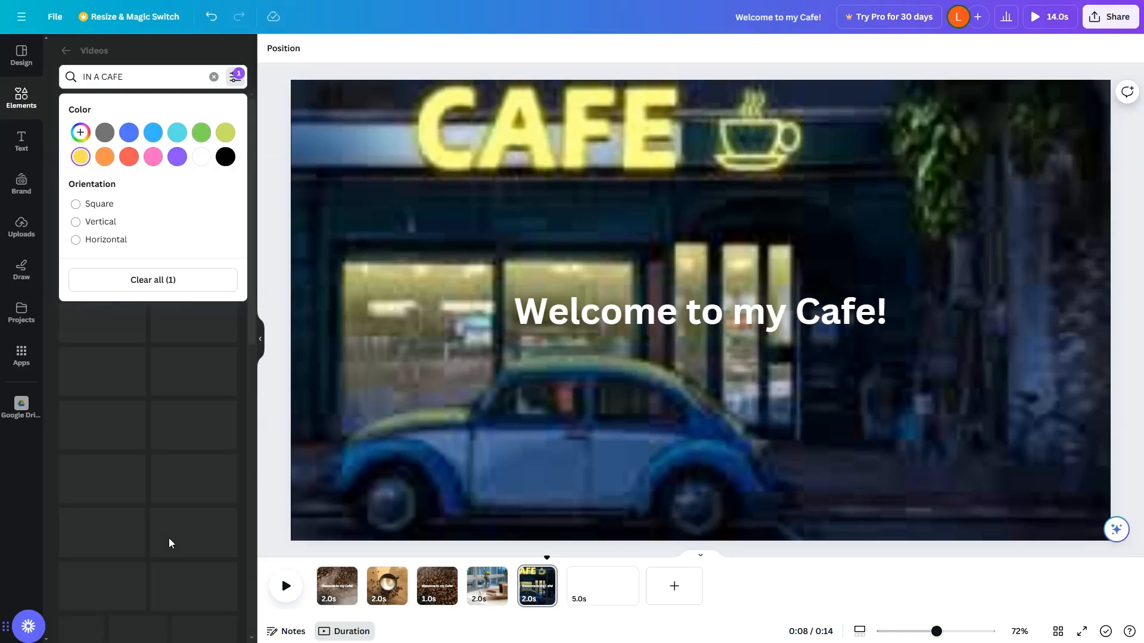
left_click(169, 538)
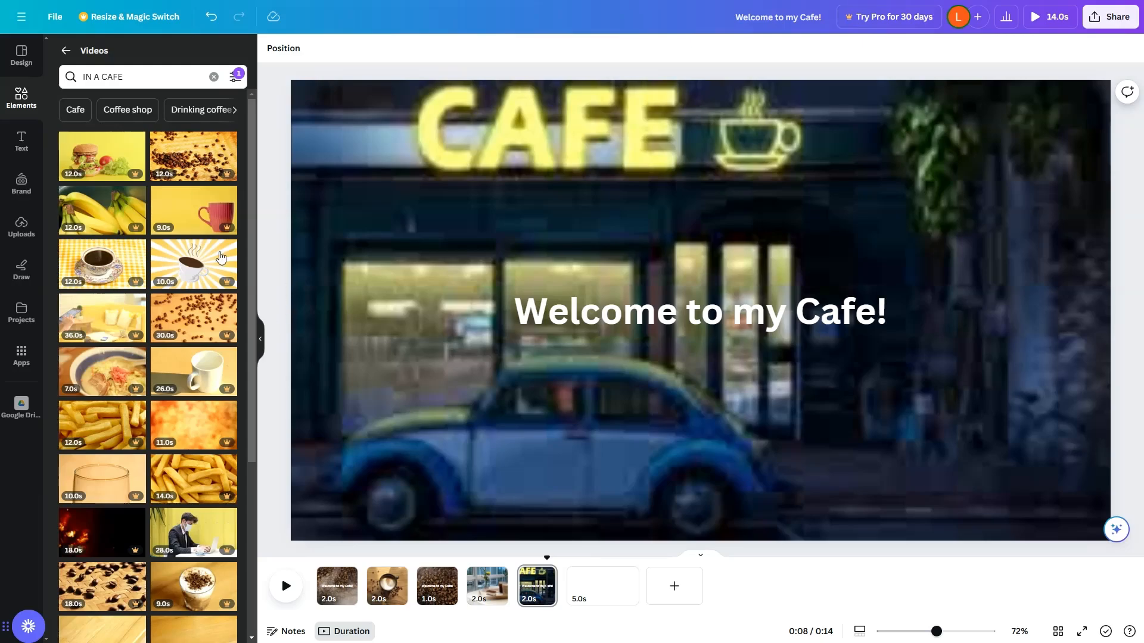
Clear the search keyword and set a yellow Sports stock video as page 5's background.
left_click(237, 78)
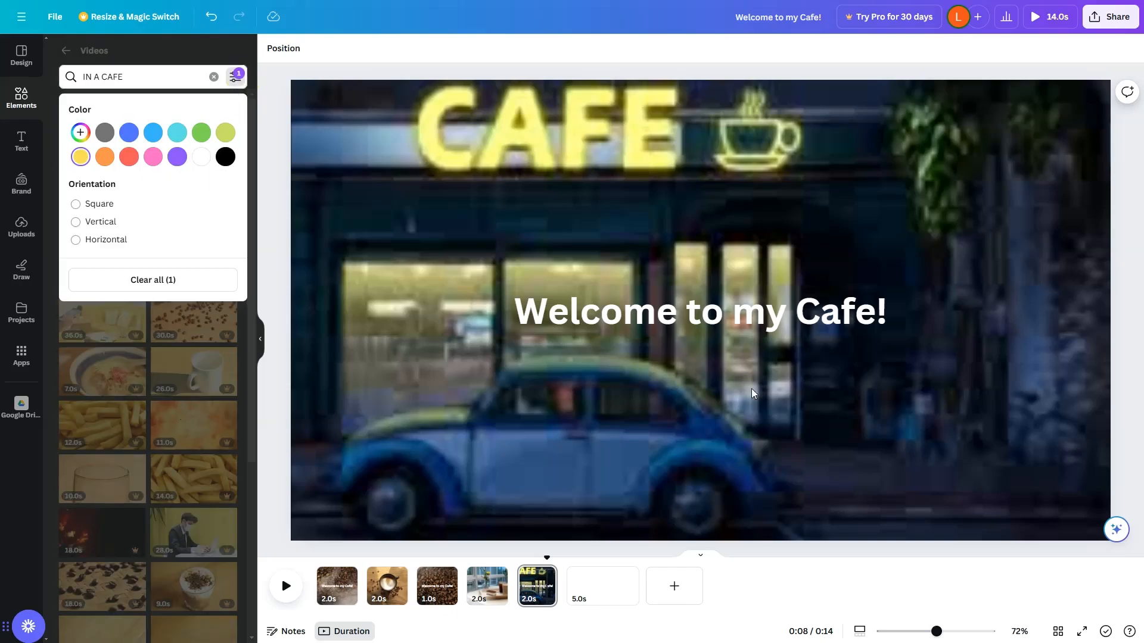
left_click(213, 77)
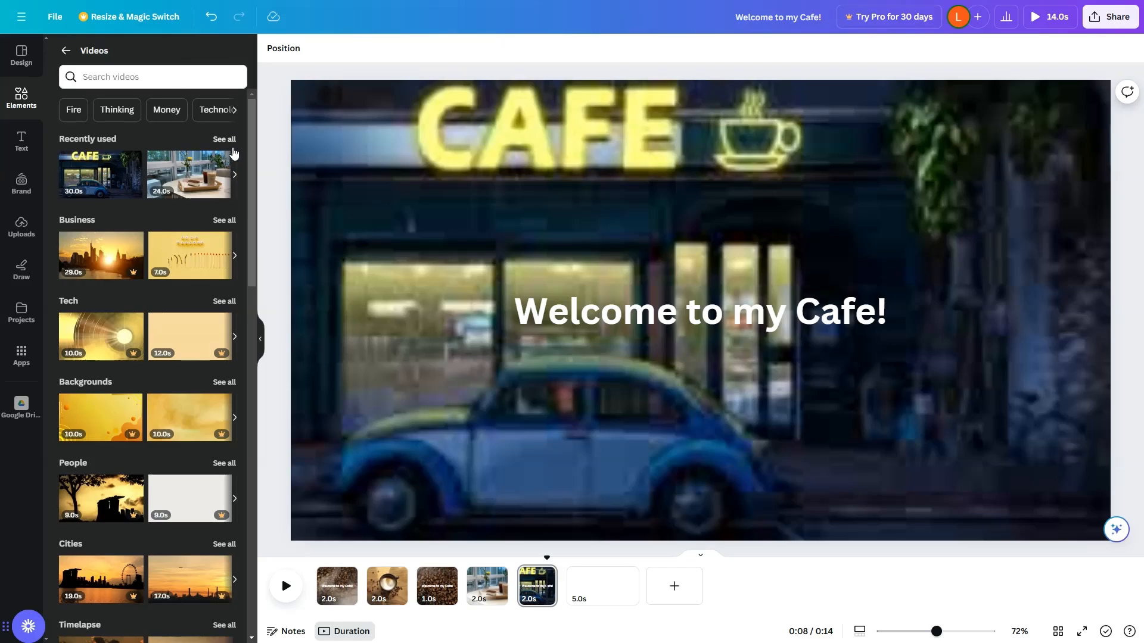
left_click_drag(252, 150, 268, 82)
left_click(238, 79)
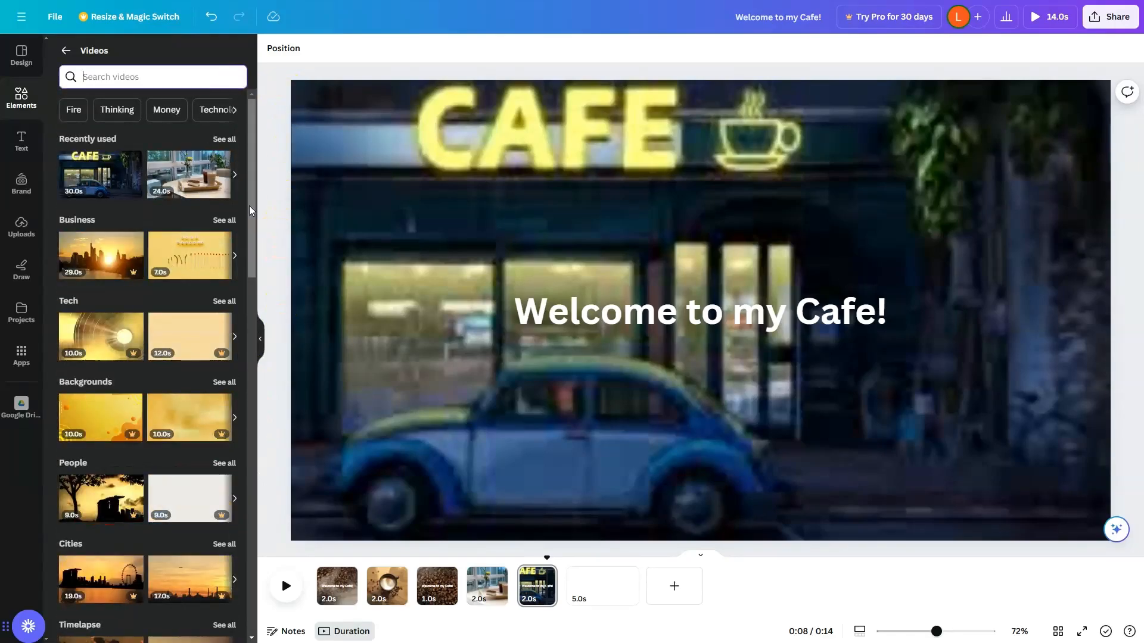
left_click_drag(250, 205, 257, 384)
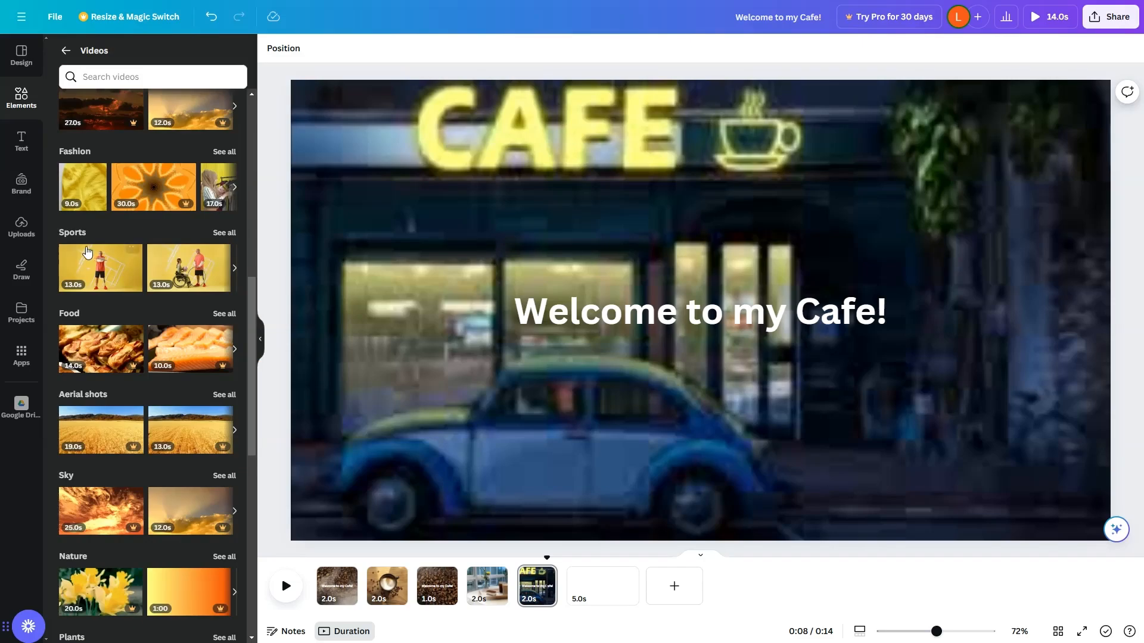
left_click_drag(110, 277, 571, 286)
left_click_drag(724, 418, 500, 206)
right_click(594, 209)
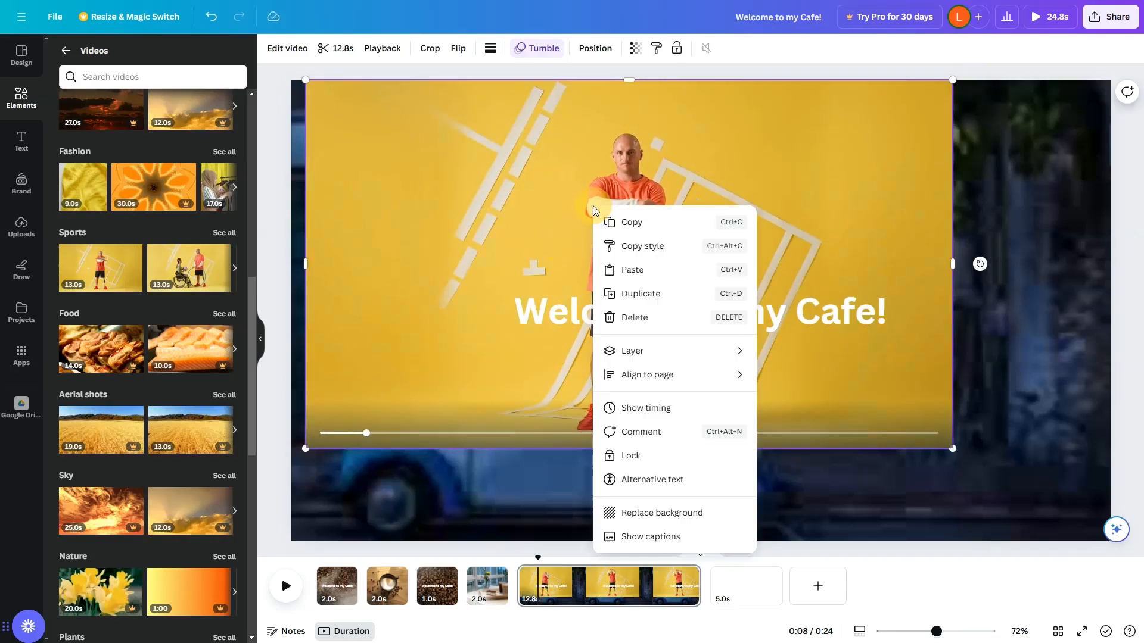
left_click(723, 514)
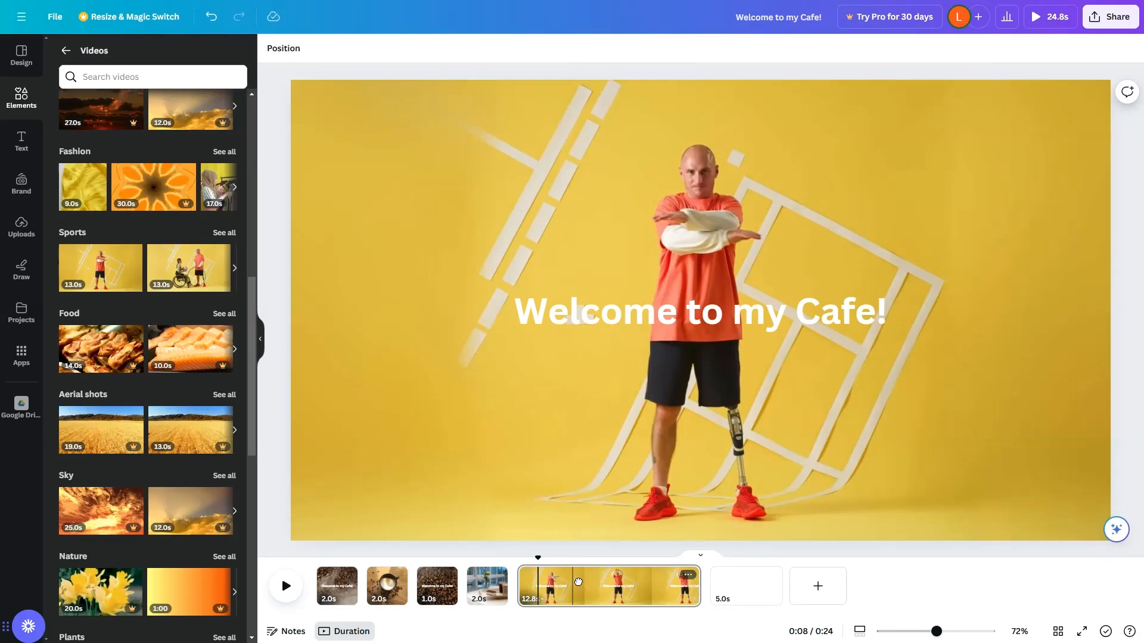
left_click_drag(576, 587, 524, 587)
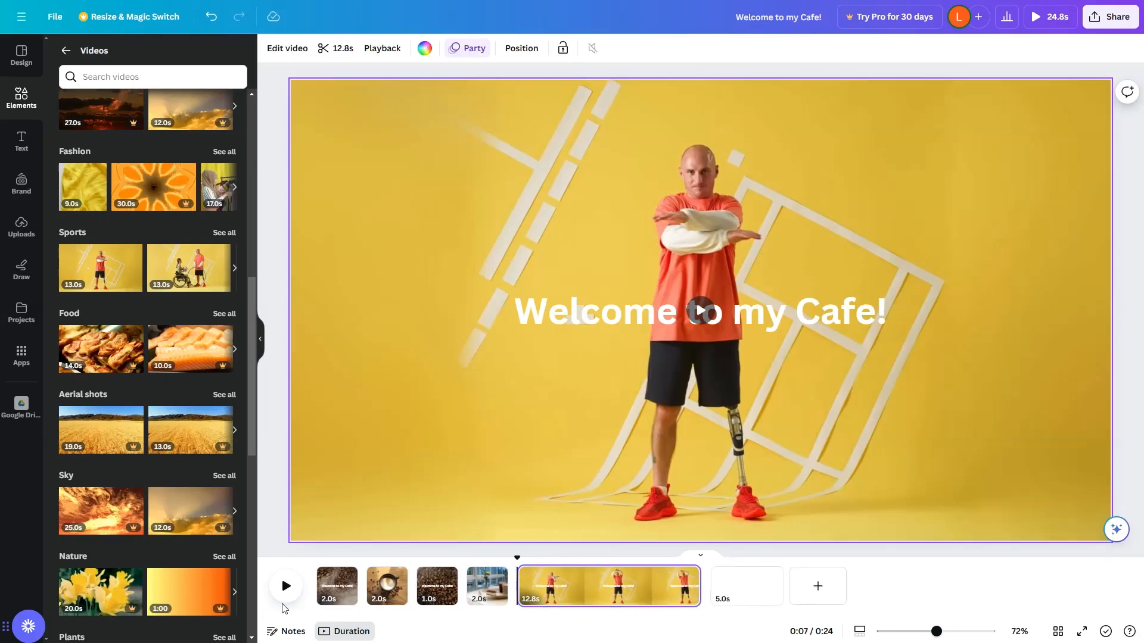
Replay the finished cafe video sequence to review the cuts once more.
left_click(286, 586)
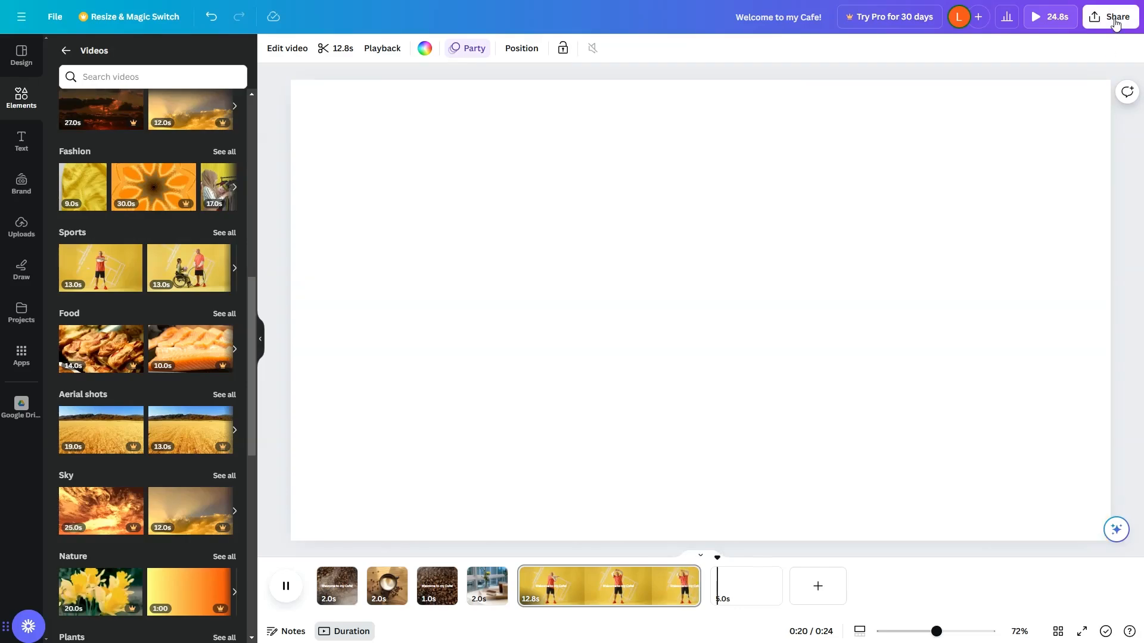
Start a new Instagram Post (Square) design from the Canva home page.
left_click(1116, 25)
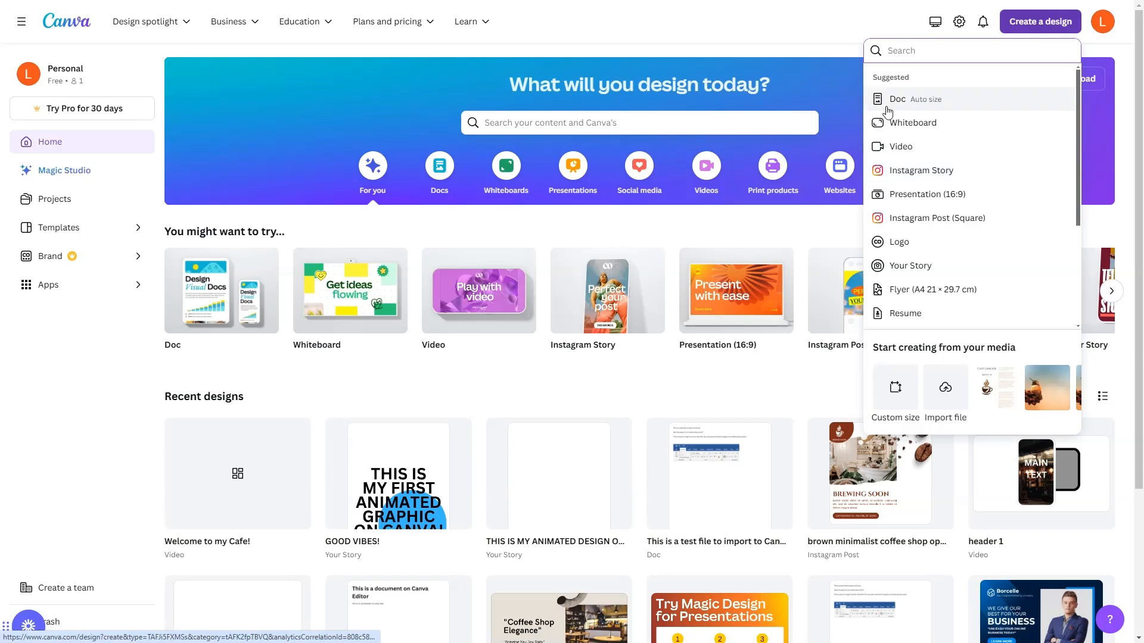
left_click(953, 220)
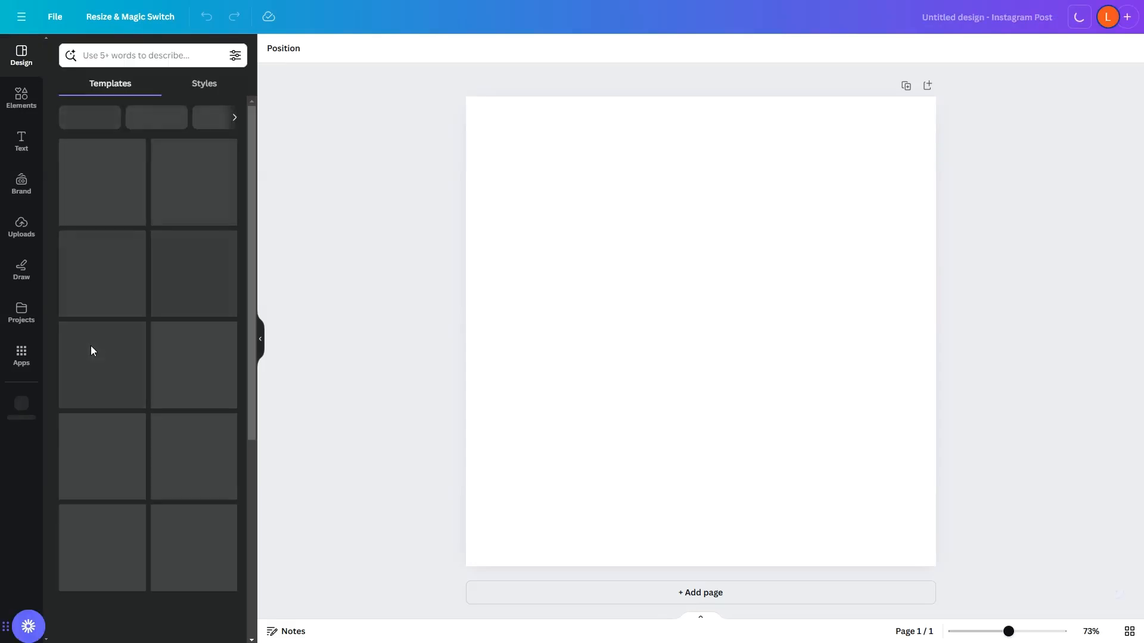
Open the Draw tool, set the pen weight to about 9, and draw a blue wavy line across the page.
left_click(23, 271)
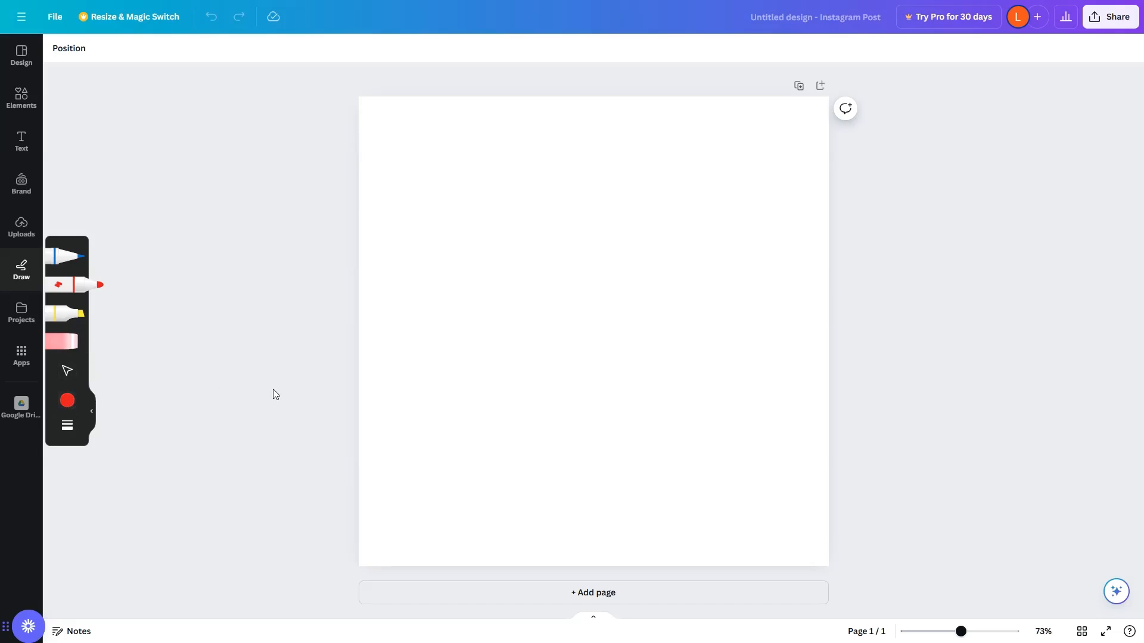
left_click(67, 427)
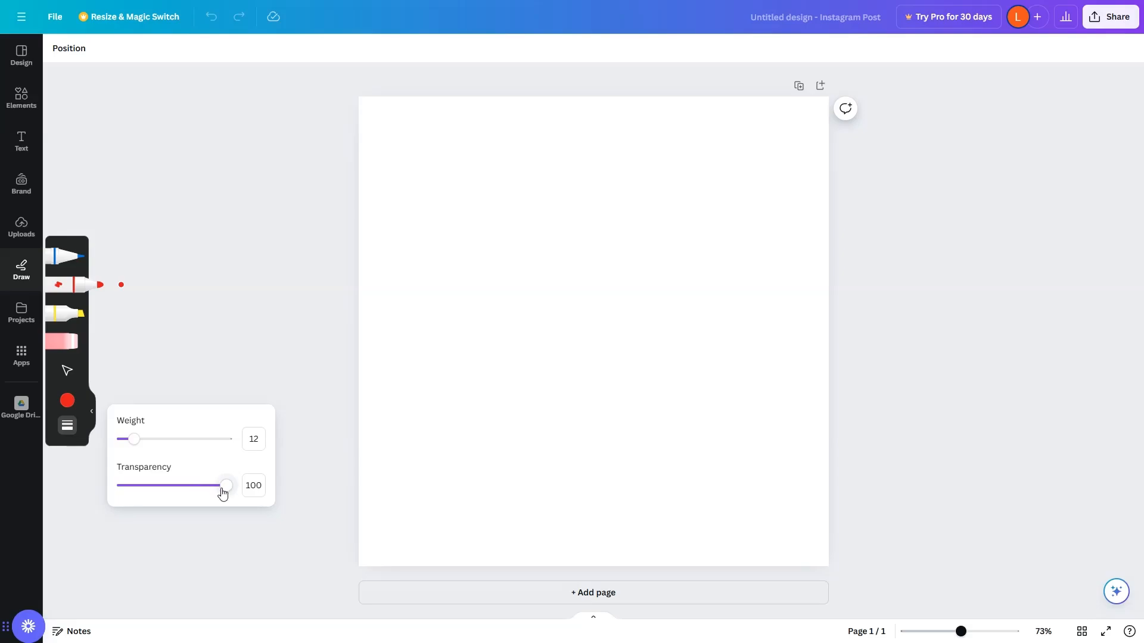
left_click(64, 261)
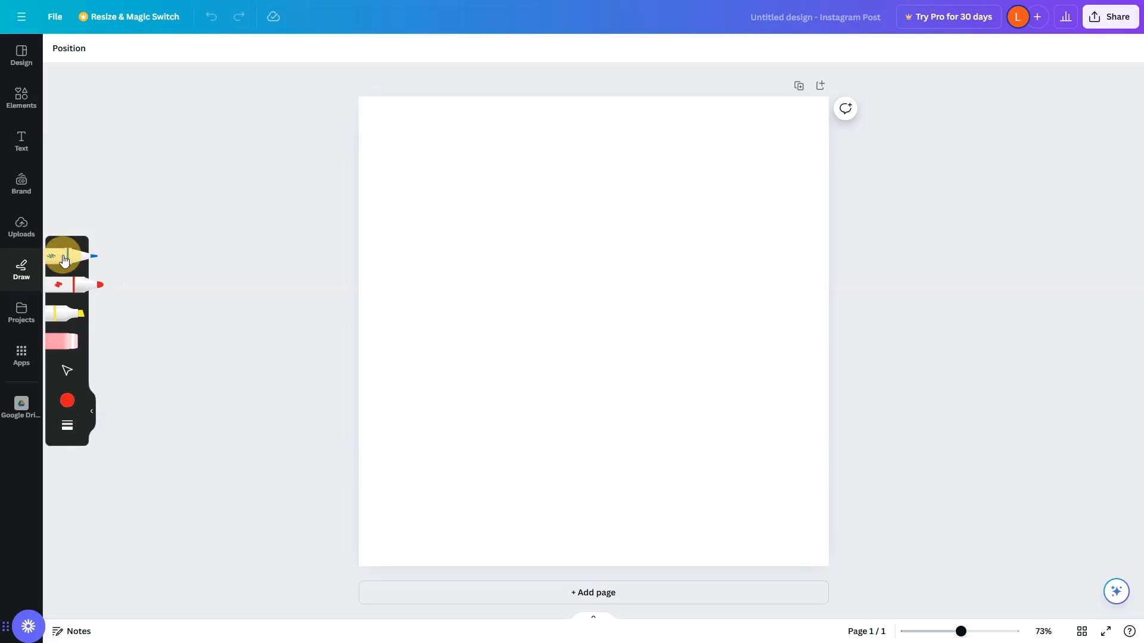
left_click(70, 427)
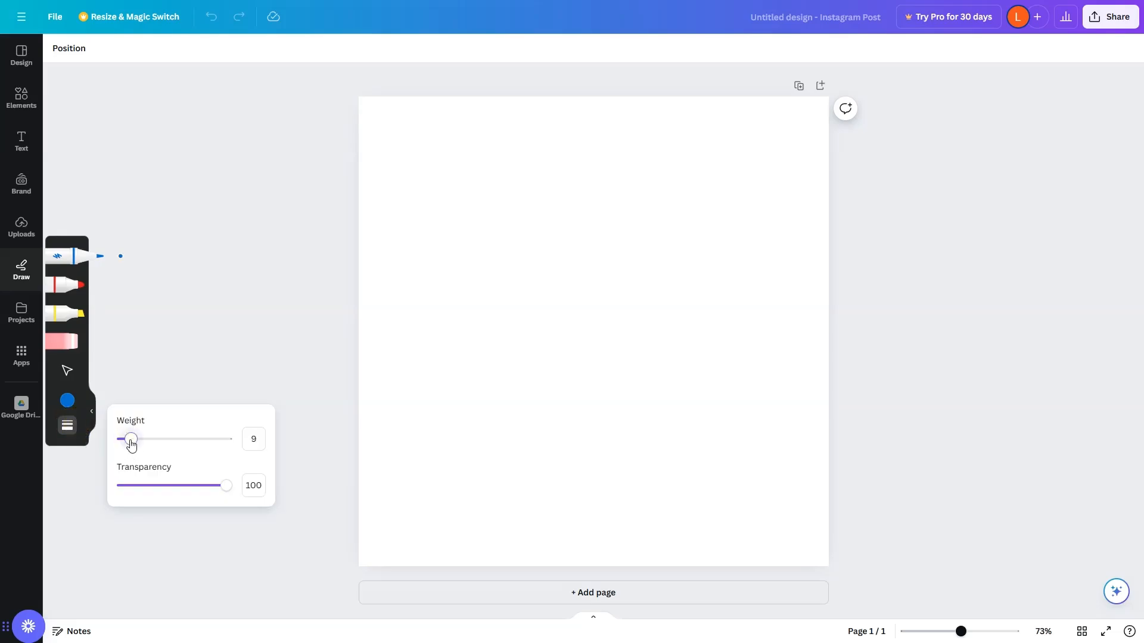
left_click_drag(131, 444, 136, 445)
mouse_move(394, 145)
left_mouse_down()
mouse_move(384, 174)
mouse_move(466, 133)
mouse_move(458, 216)
mouse_move(579, 151)
mouse_move(630, 189)
mouse_move(769, 135)
mouse_move(766, 154)
mouse_move(820, 178)
mouse_move(468, 345)
mouse_move(422, 426)
left_mouse_up()
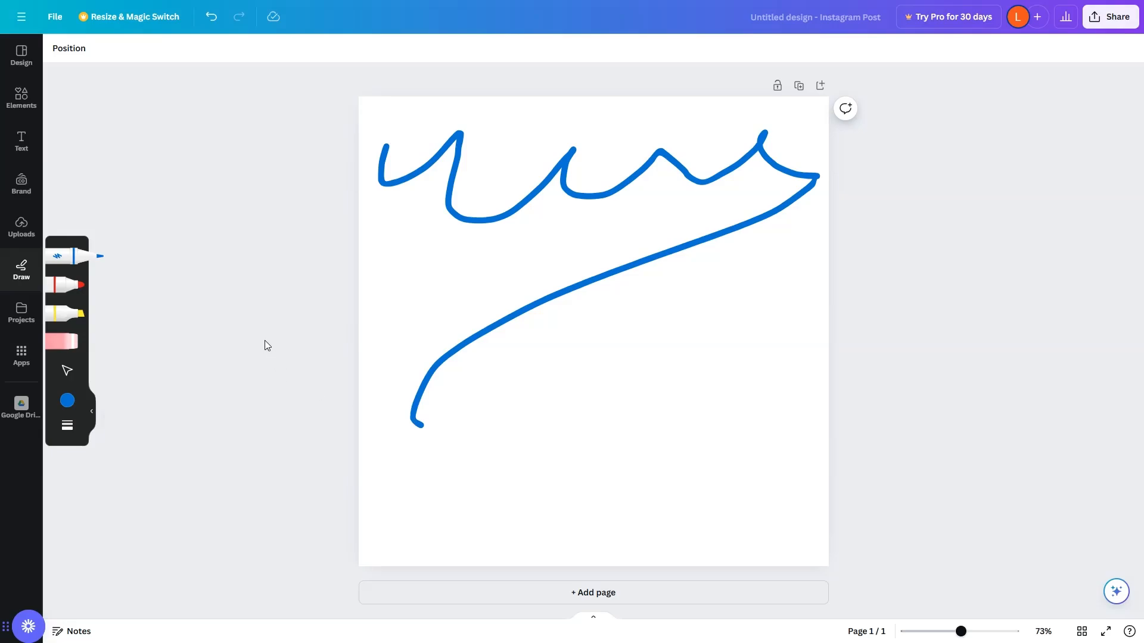
Switch to the red marker, raise its weight to 45, and scribble a red shape over the lower page.
left_click(53, 280)
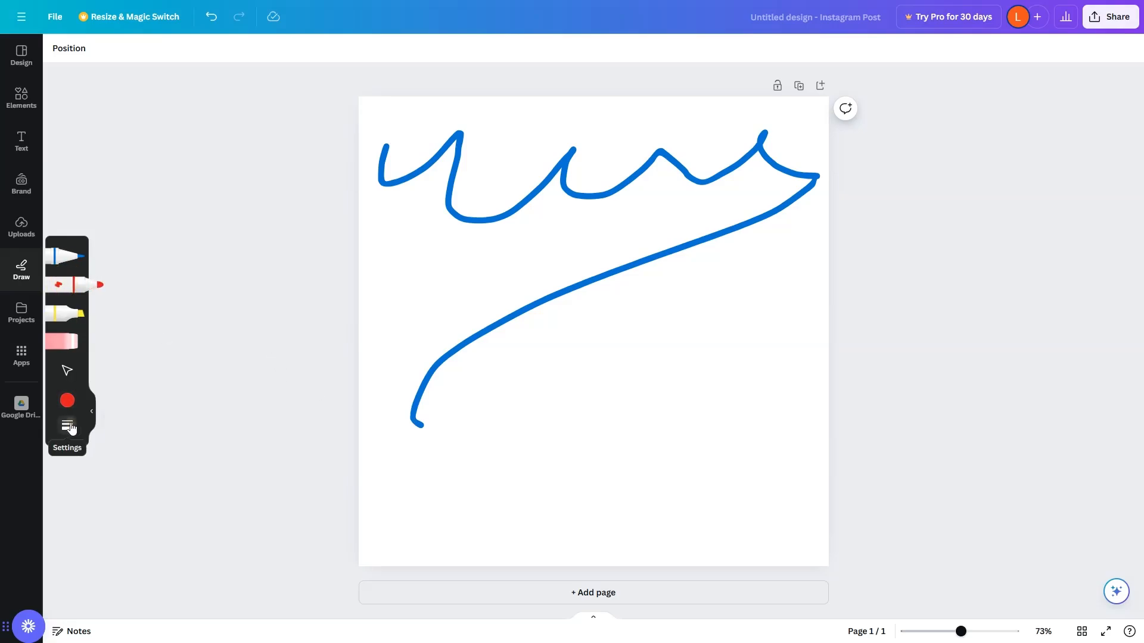
left_click(67, 425)
left_click_drag(139, 444, 170, 449)
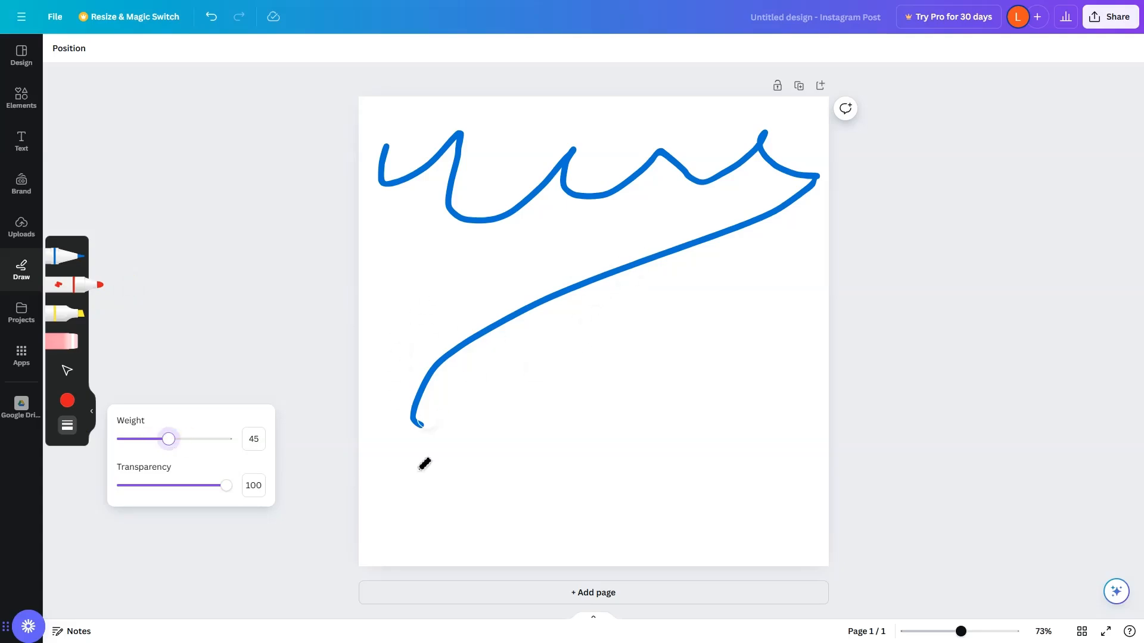
mouse_move(409, 527)
left_mouse_down()
mouse_move(585, 352)
mouse_move(514, 449)
mouse_move(588, 426)
mouse_move(617, 454)
mouse_move(699, 443)
mouse_move(760, 264)
mouse_move(564, 399)
mouse_move(605, 482)
mouse_move(755, 514)
mouse_move(597, 466)
mouse_move(413, 454)
mouse_move(448, 424)
mouse_move(420, 490)
left_mouse_up()
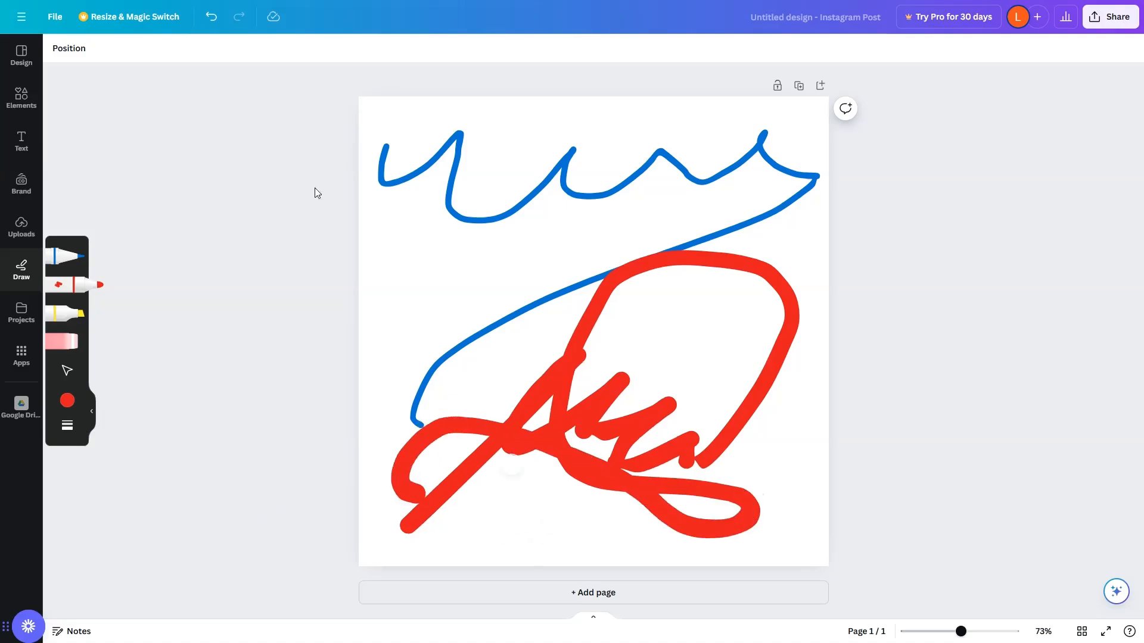
Undo the scribble and draw several red marker strokes down the page, plus one long diagonal.
left_click(211, 16)
mouse_move(506, 136)
left_mouse_down()
mouse_move(488, 261)
mouse_move(422, 406)
left_mouse_up()
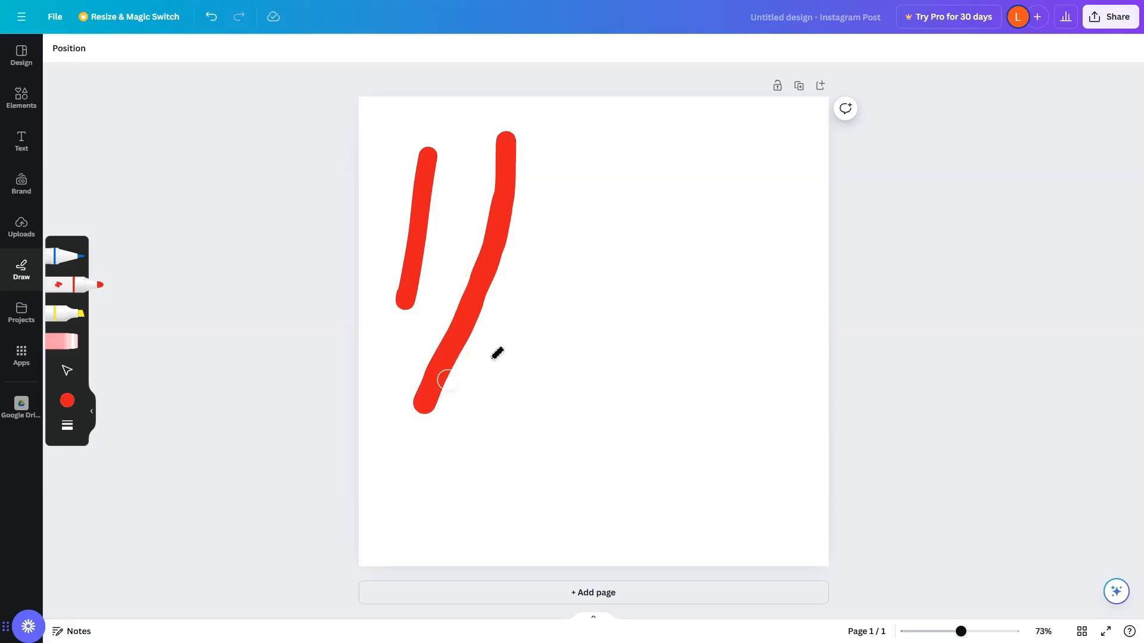
left_click(583, 131)
left_click_drag(583, 131, 505, 633)
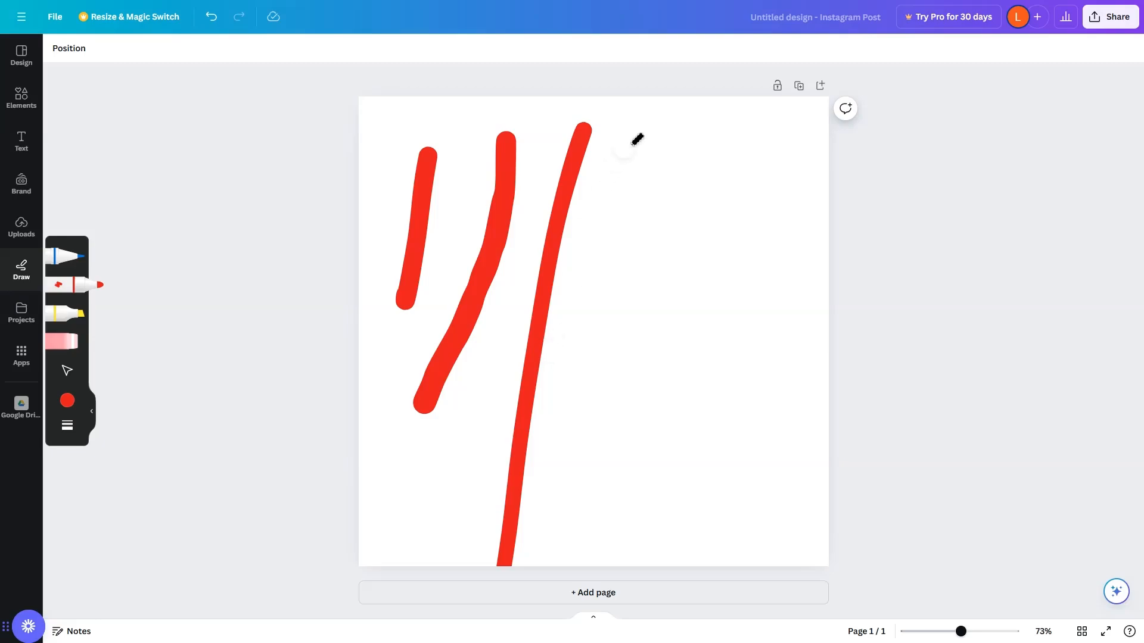
left_click_drag(633, 128, 578, 409)
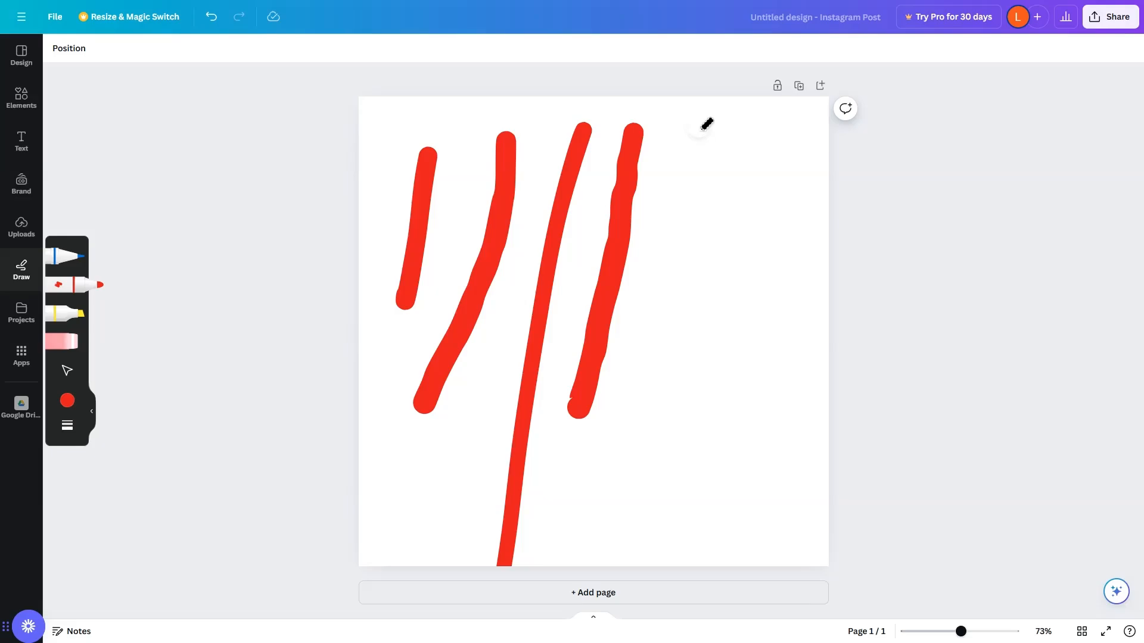
left_click_drag(701, 126, 264, 639)
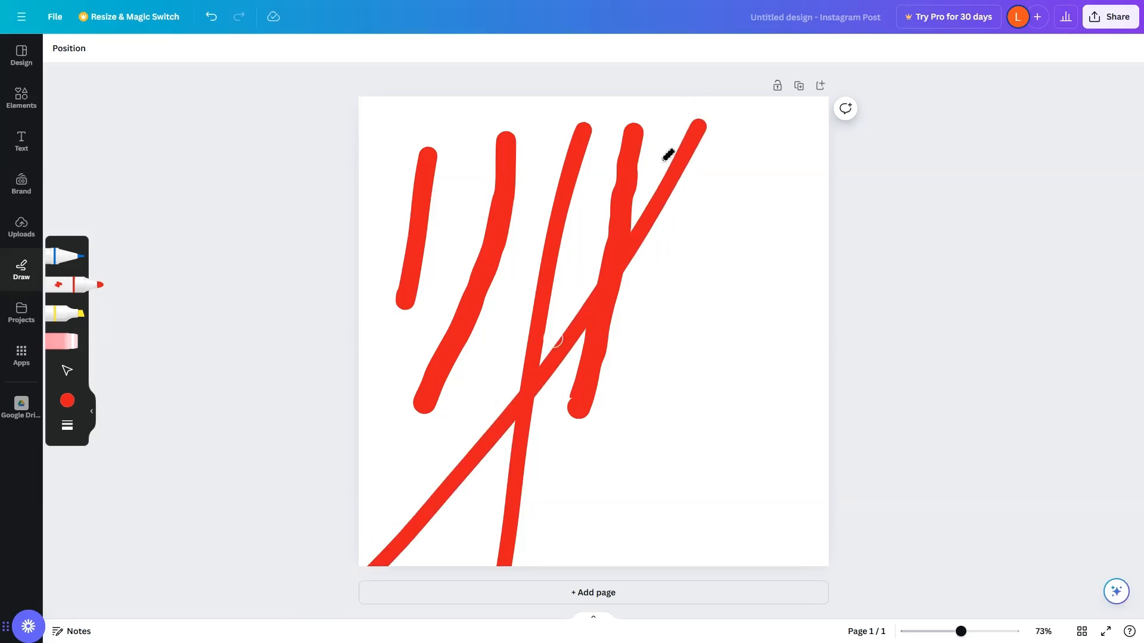
Switch to the highlighter, undo a first diagonal stroke, and draw a yellow highlighter loop near the top.
left_click(67, 255)
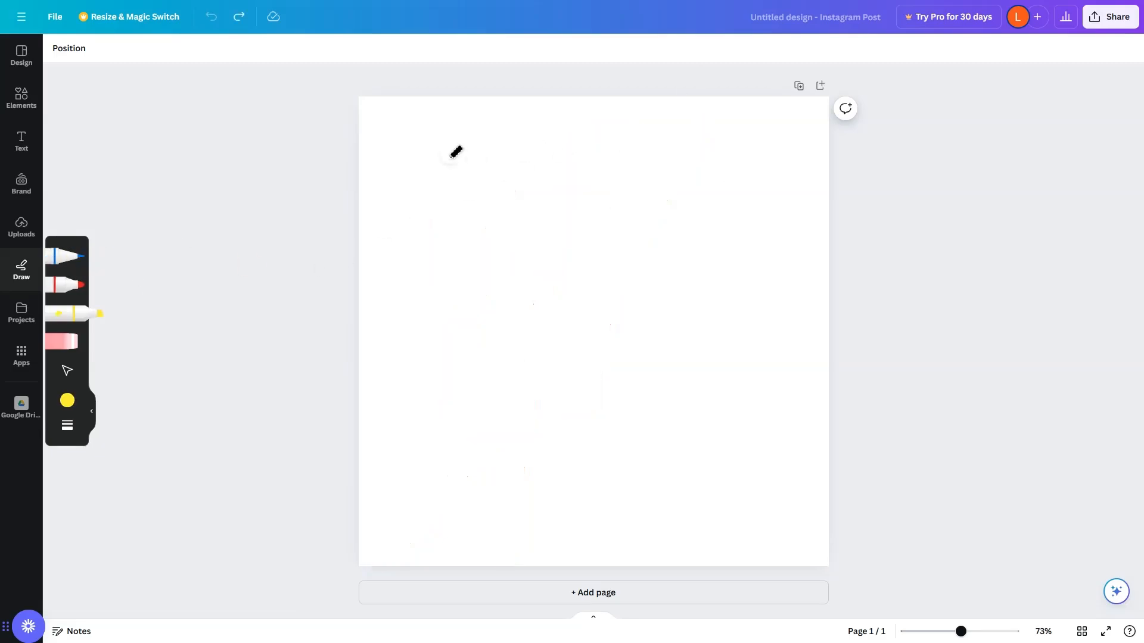
mouse_move(447, 156)
left_mouse_down()
mouse_move(609, 361)
mouse_move(692, 440)
left_mouse_up()
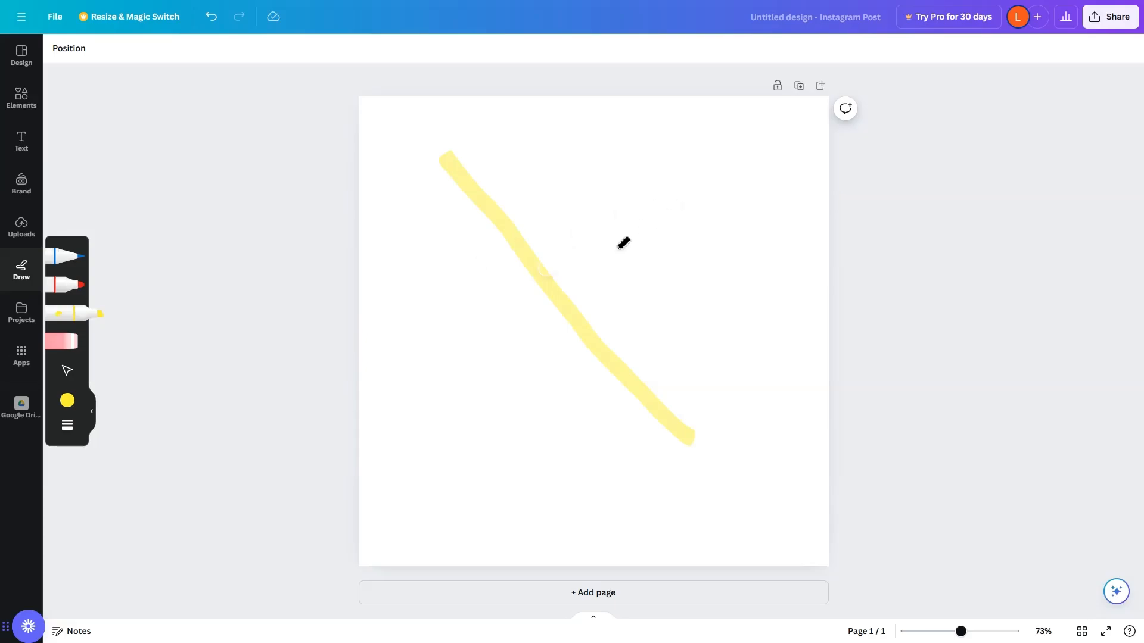
key("ctrl+z")
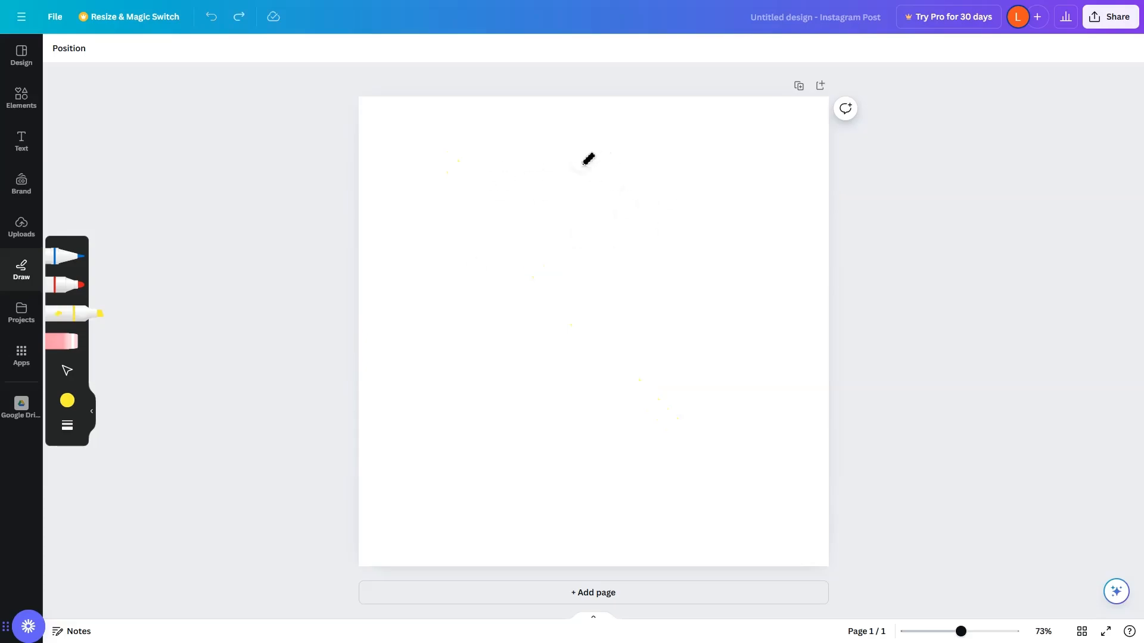
mouse_move(636, 177)
left_mouse_down()
mouse_move(722, 288)
mouse_move(637, 148)
mouse_move(400, 231)
left_mouse_up()
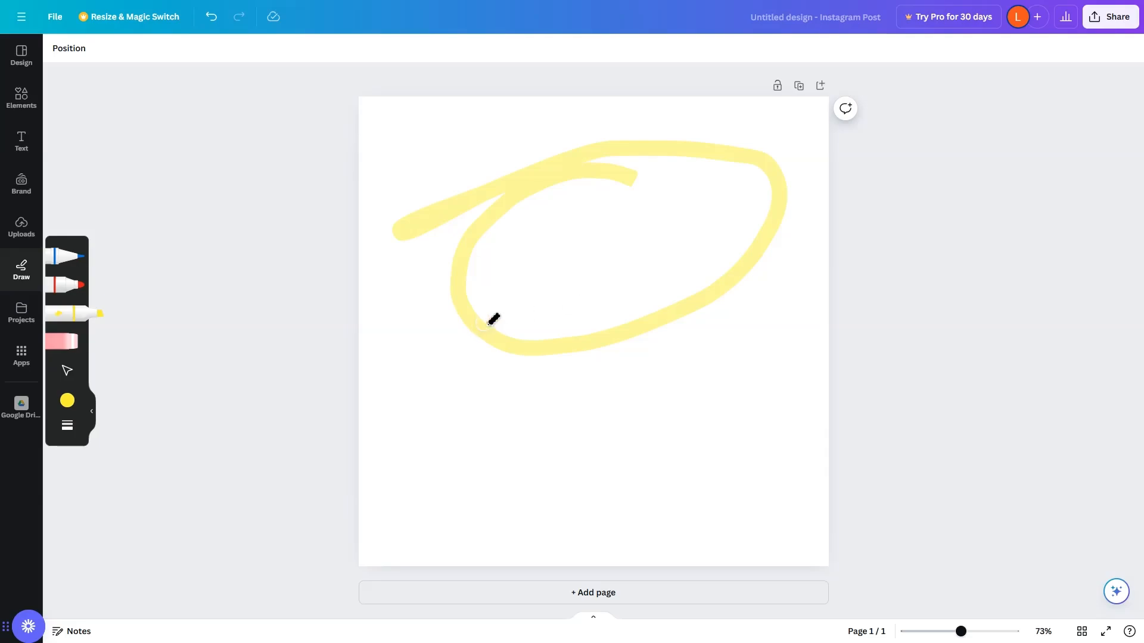
Erase the yellow highlighter loop with the Eraser.
left_click(68, 352)
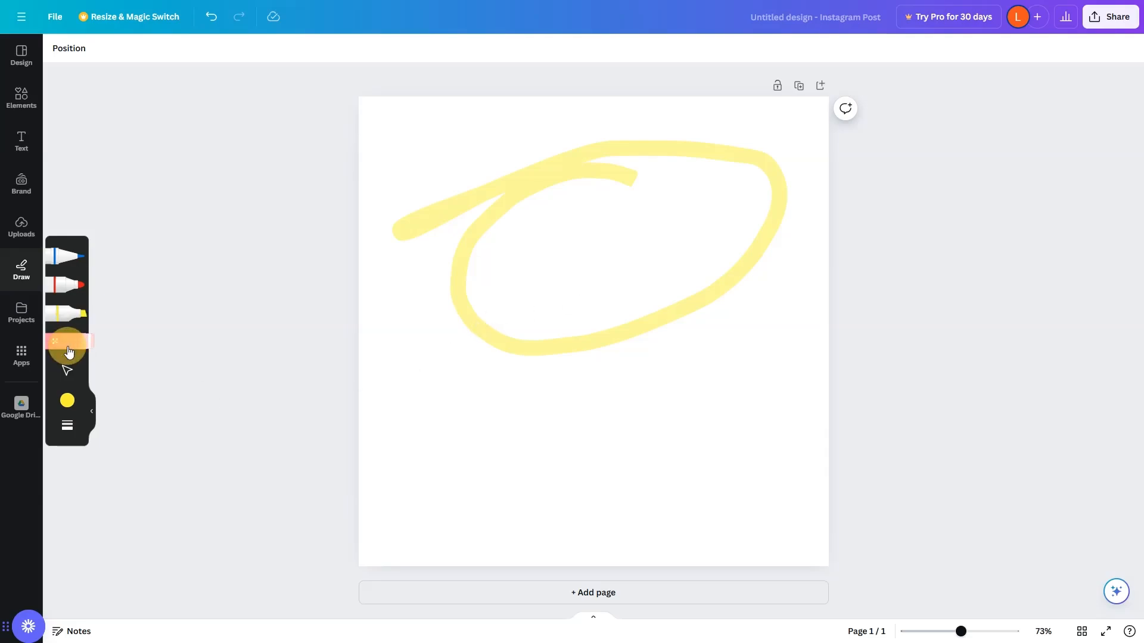
left_click_drag(533, 341, 531, 386)
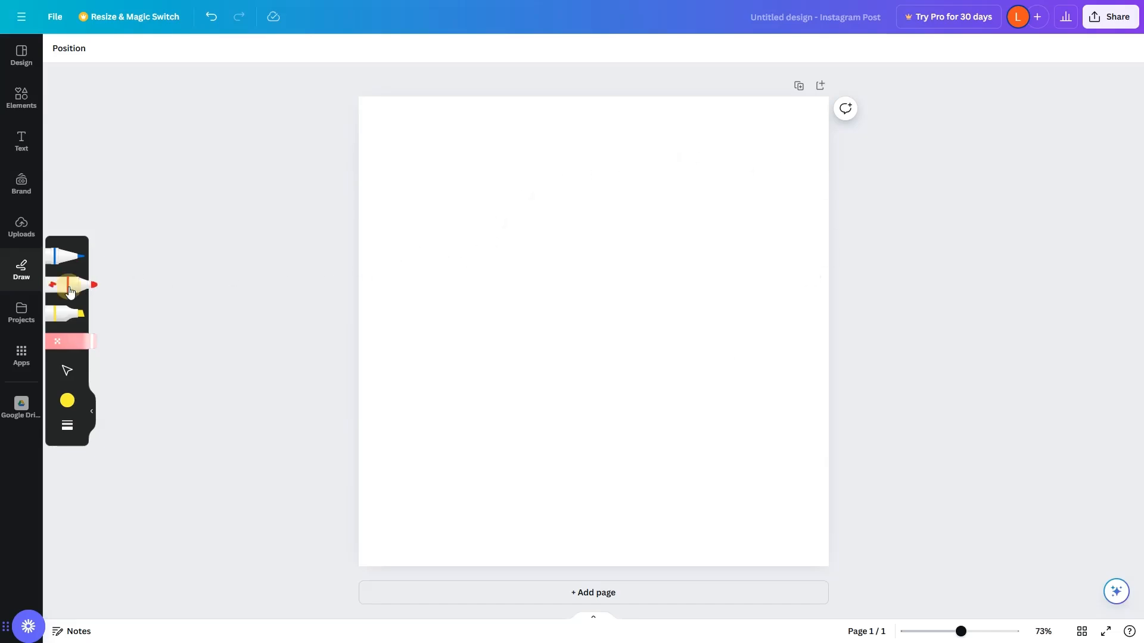
Draw a red marker loop on the page and erase it with a single Eraser tap.
left_click(69, 292)
mouse_move(463, 142)
left_mouse_down()
mouse_move(446, 333)
mouse_move(464, 392)
mouse_move(667, 422)
mouse_move(767, 234)
mouse_move(738, 179)
mouse_move(651, 150)
mouse_move(574, 147)
left_mouse_up()
left_click(94, 337)
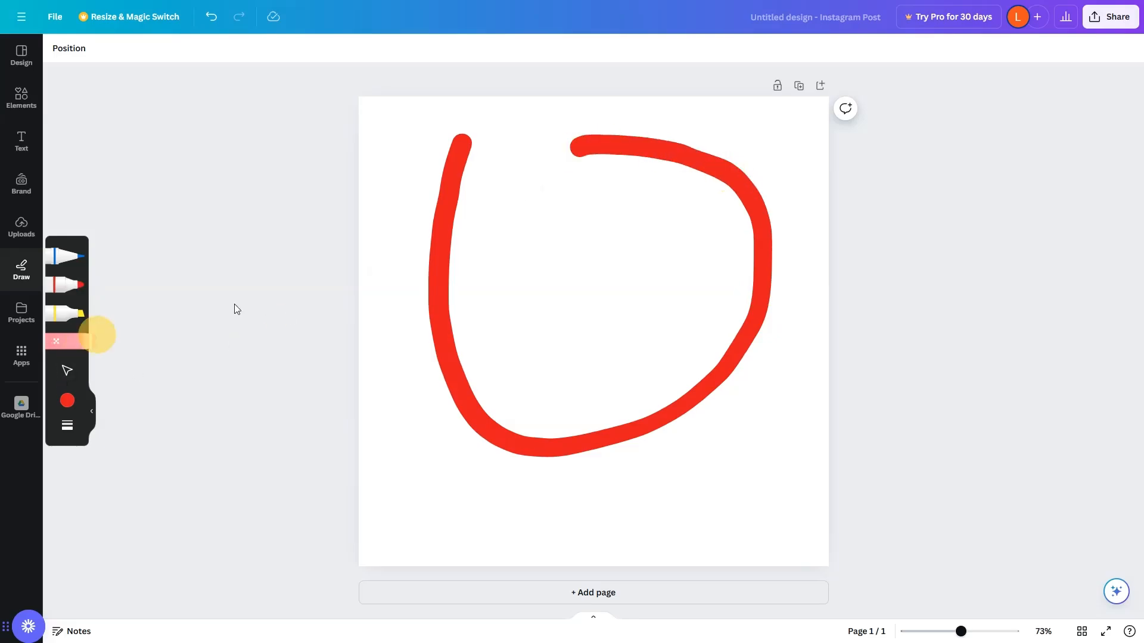
left_click(451, 303)
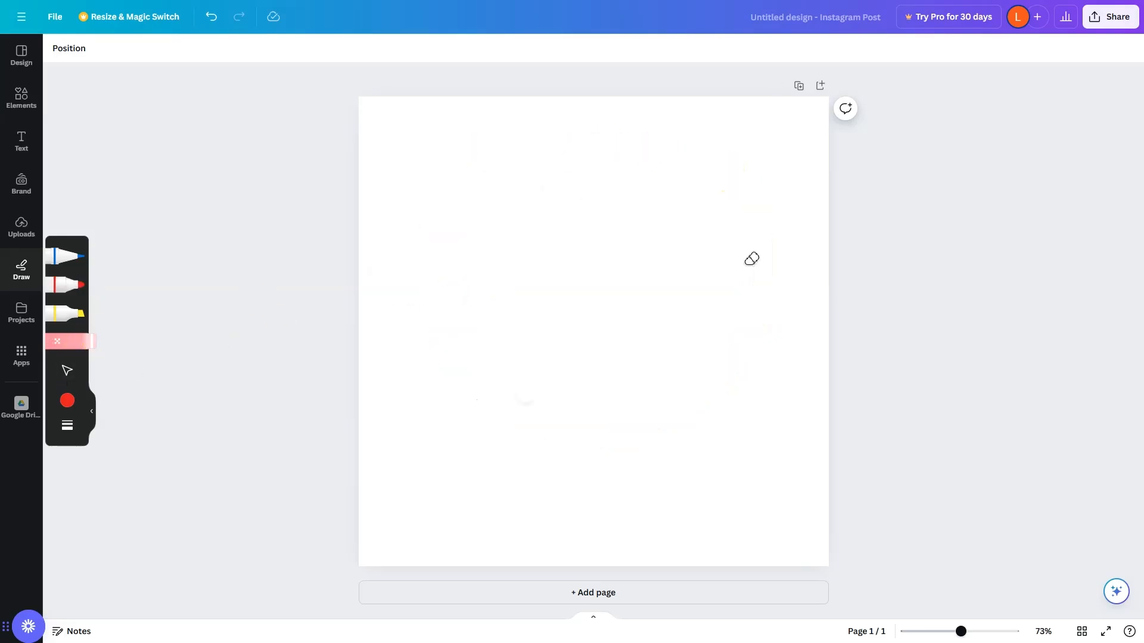
Draw a red hash sign from two vertical and two horizontal marker strokes.
left_click(70, 284)
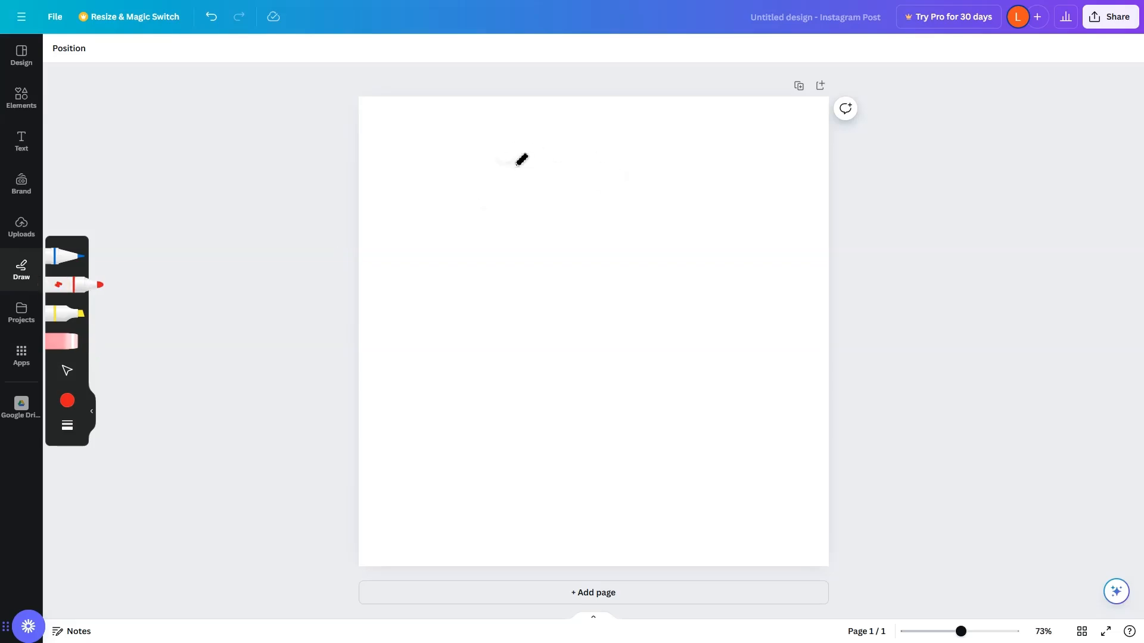
left_click_drag(524, 146, 470, 492)
left_click_drag(633, 156, 594, 499)
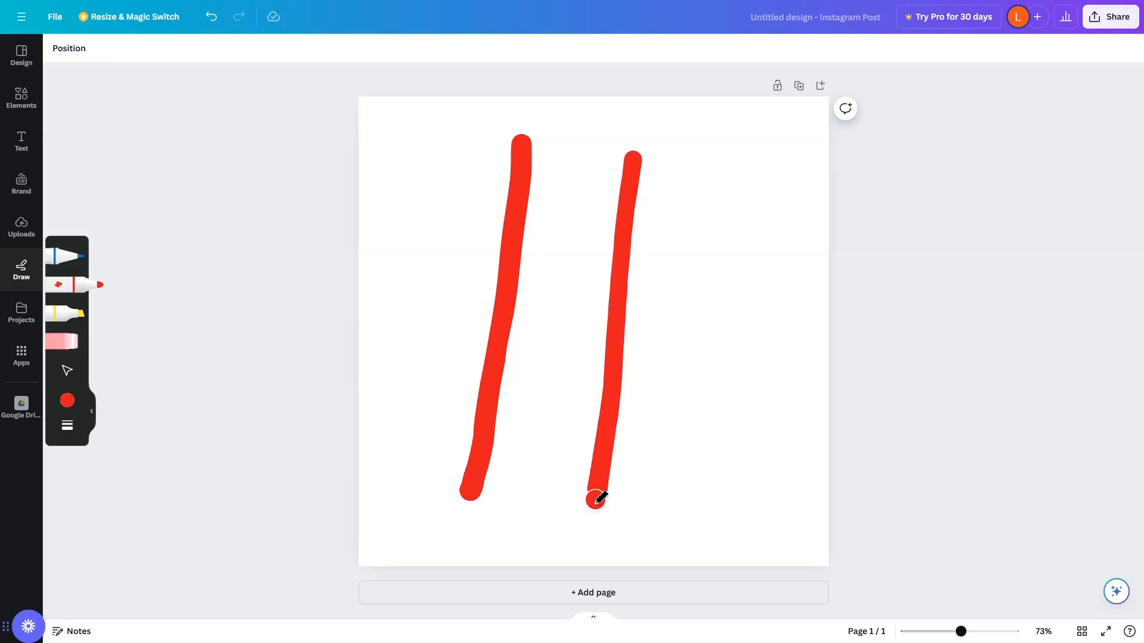
left_click_drag(388, 241, 713, 252)
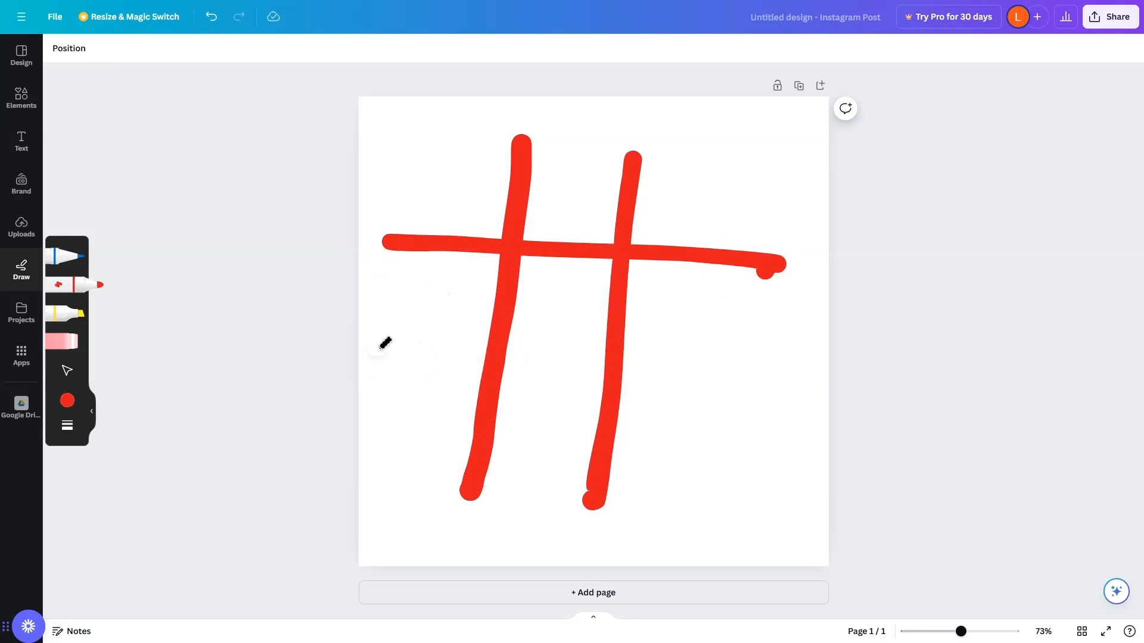
left_click_drag(376, 345, 792, 360)
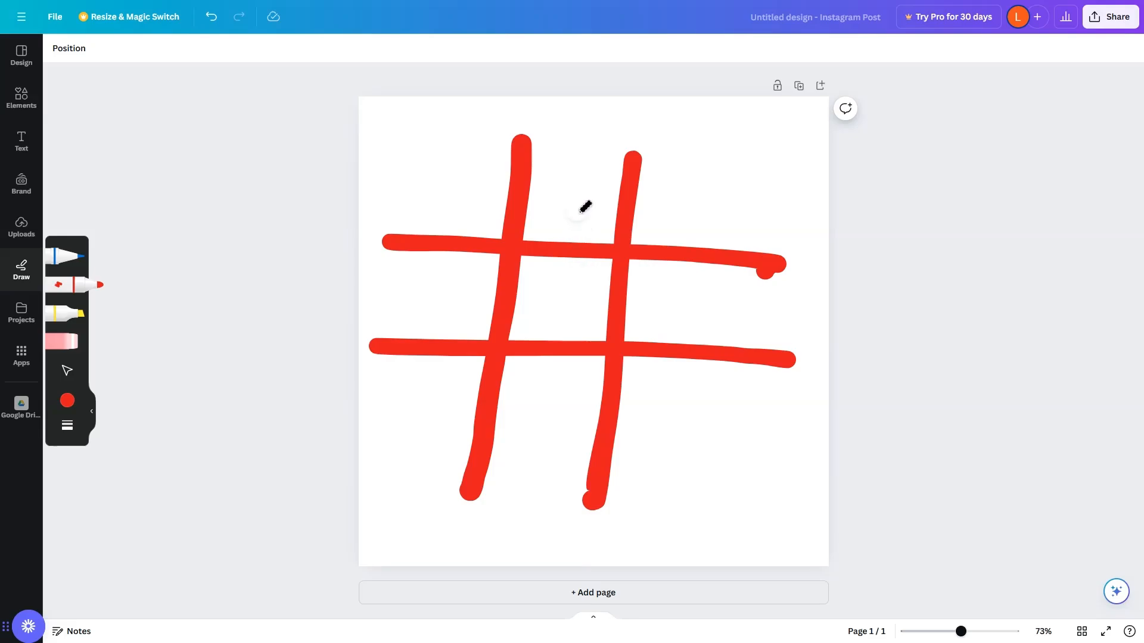
Erase the hash sign's strokes one by one with the Eraser.
left_click(72, 346)
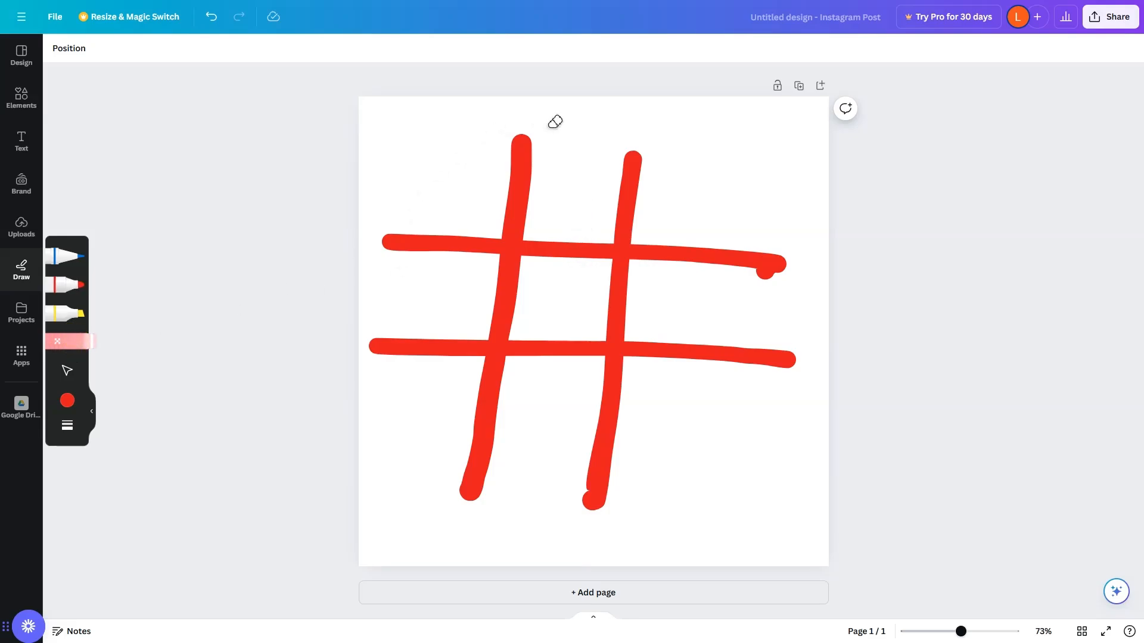
left_click_drag(548, 127, 522, 157)
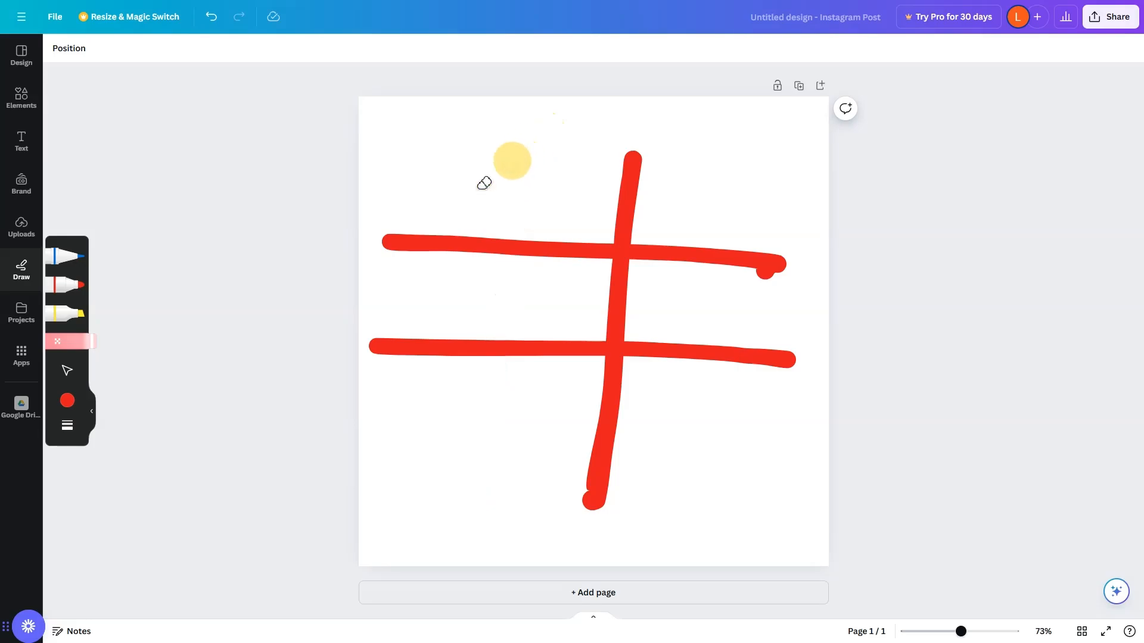
left_click_drag(444, 215, 459, 249)
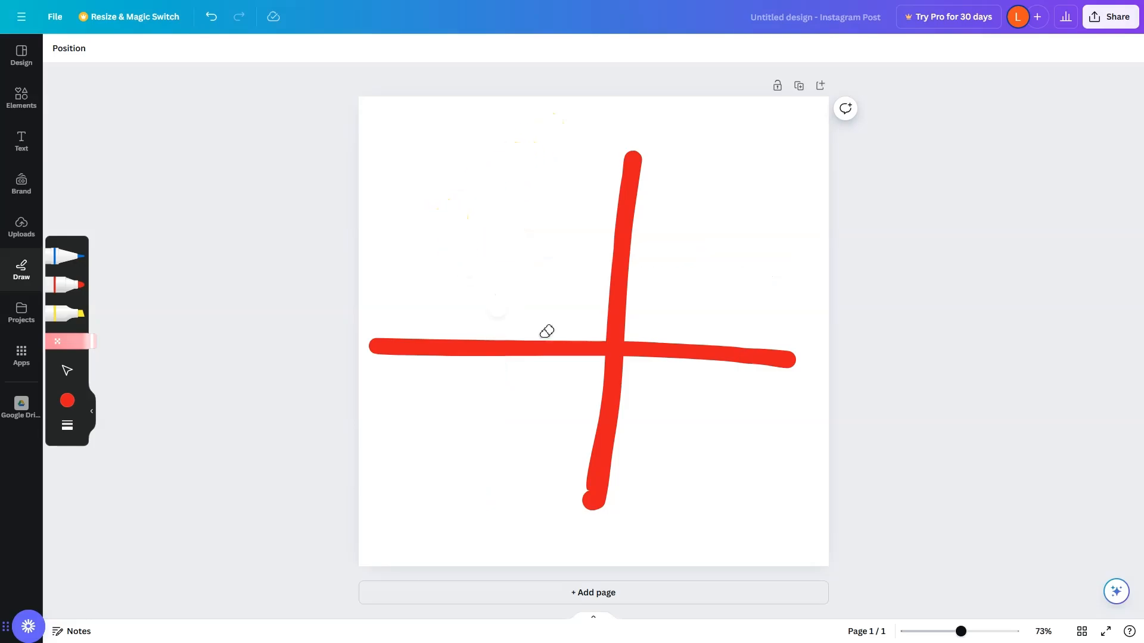
left_click(615, 350)
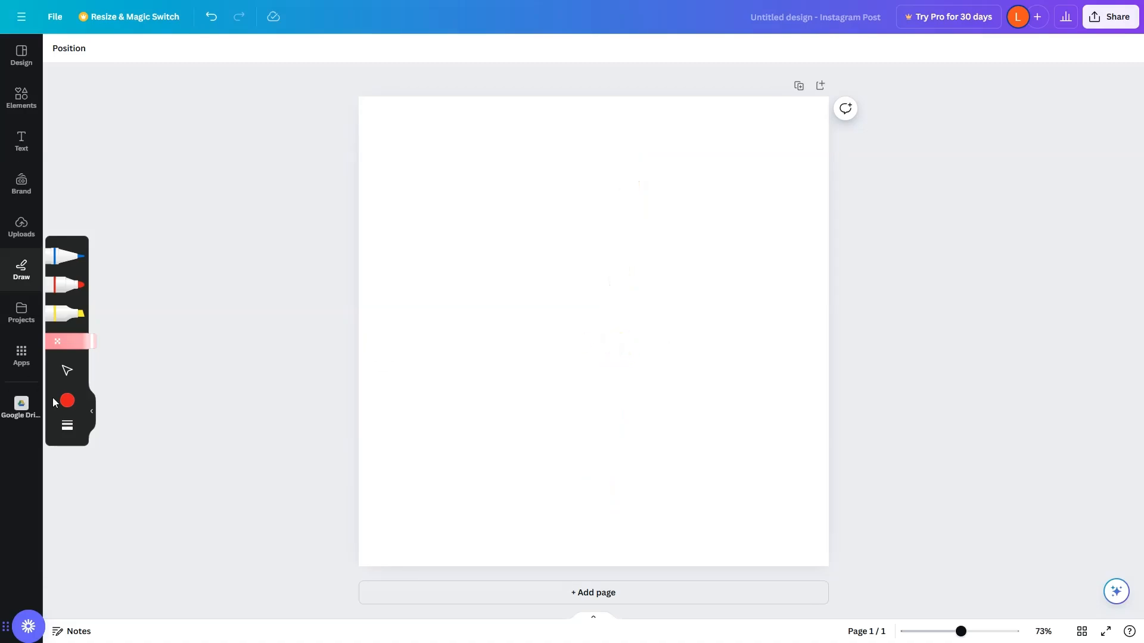
Set the marker colour to #4C65DD by adding a document colour and sampling blue with the eyedropper.
left_click(64, 286)
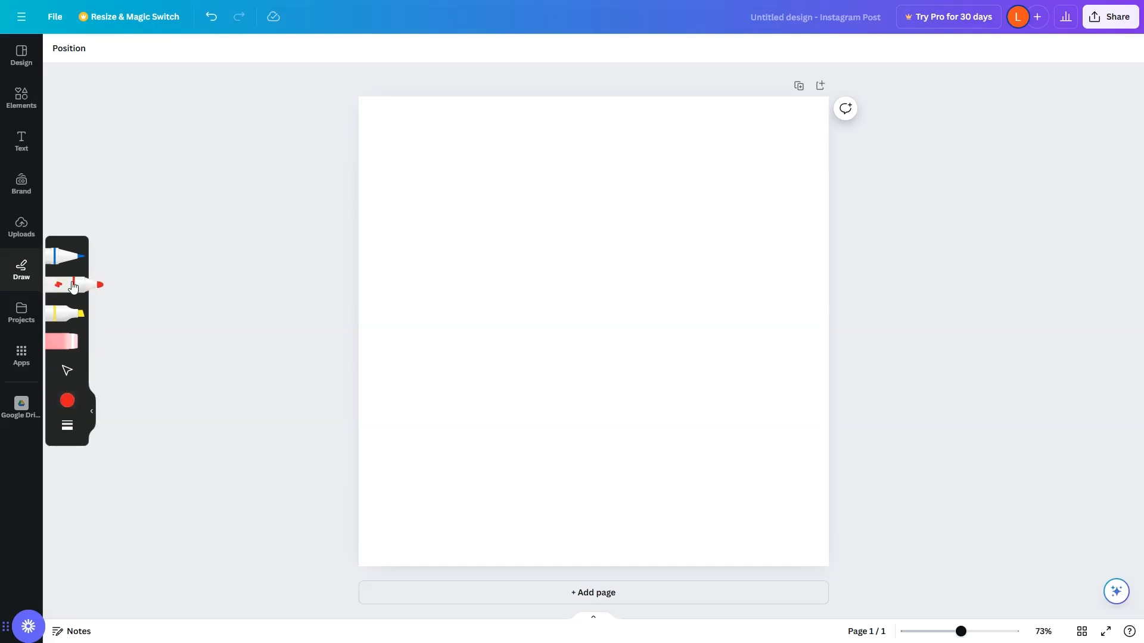
left_click(68, 401)
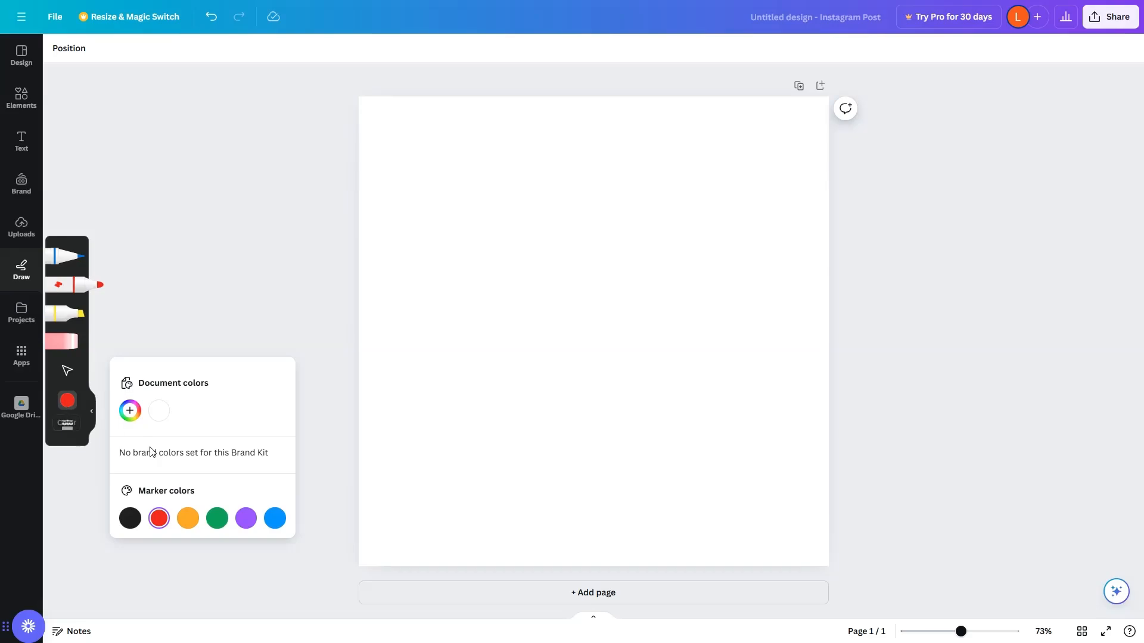
left_click(130, 411)
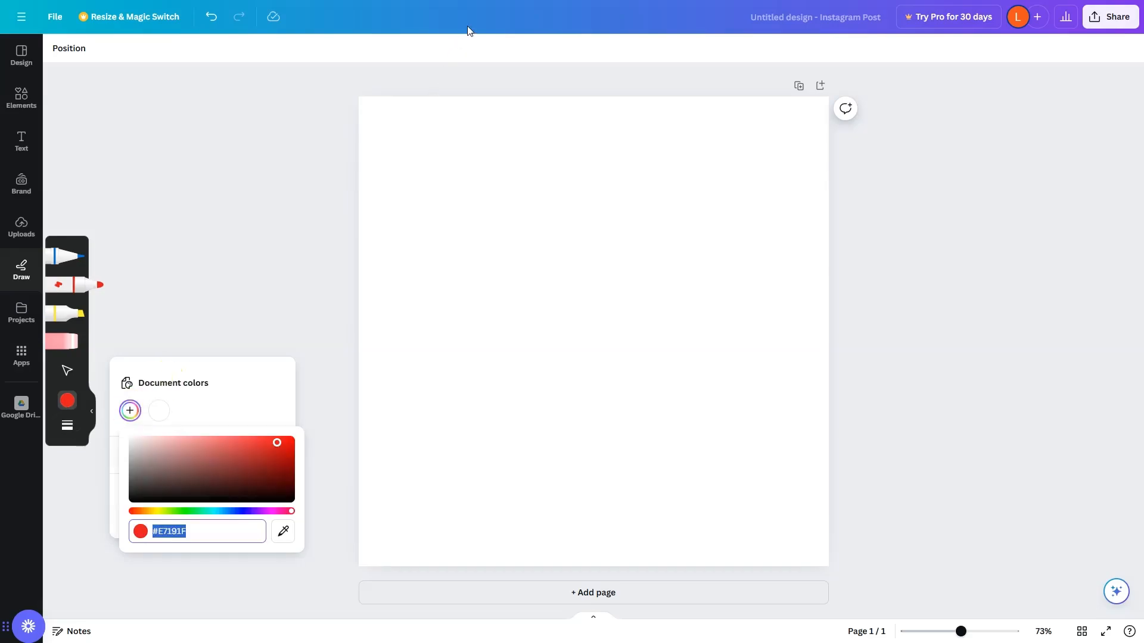
left_click(283, 531)
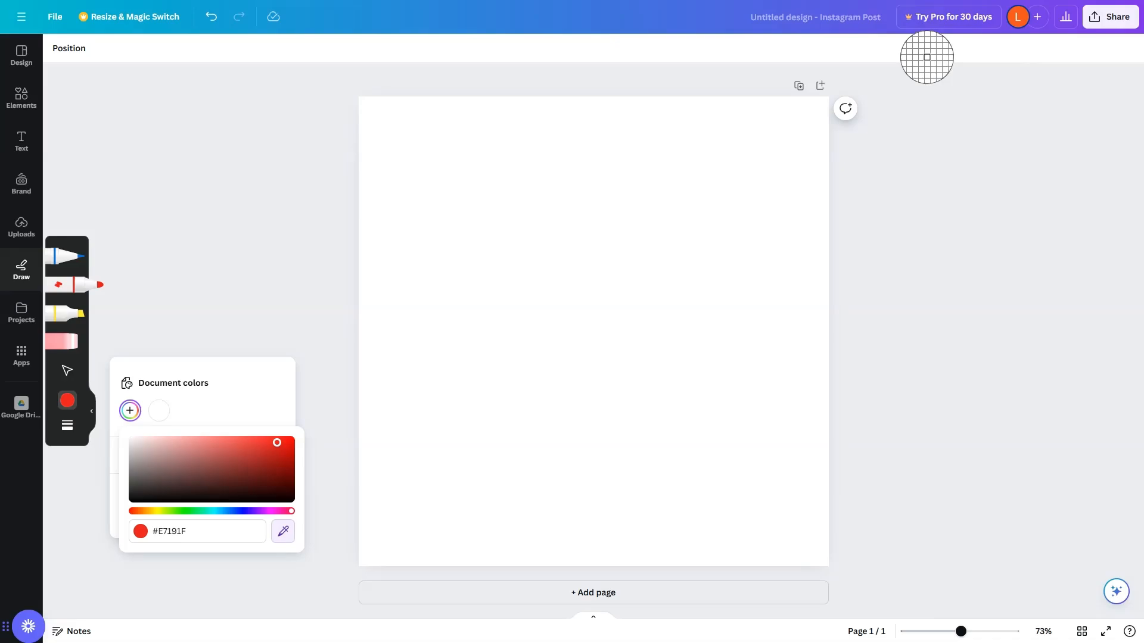
left_click(698, 19)
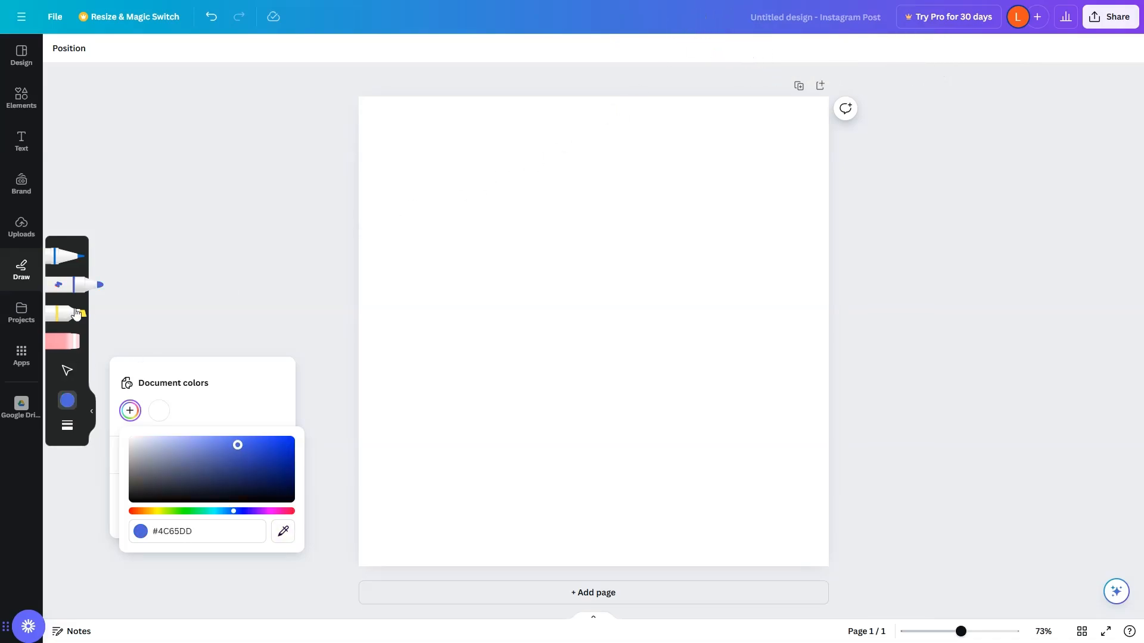
Draw a blue marker loop on the page and undo it.
mouse_move(542, 160)
left_mouse_down()
mouse_move(521, 292)
mouse_move(567, 378)
mouse_move(790, 303)
mouse_move(684, 224)
mouse_move(642, 299)
mouse_move(648, 328)
mouse_move(712, 276)
left_mouse_up()
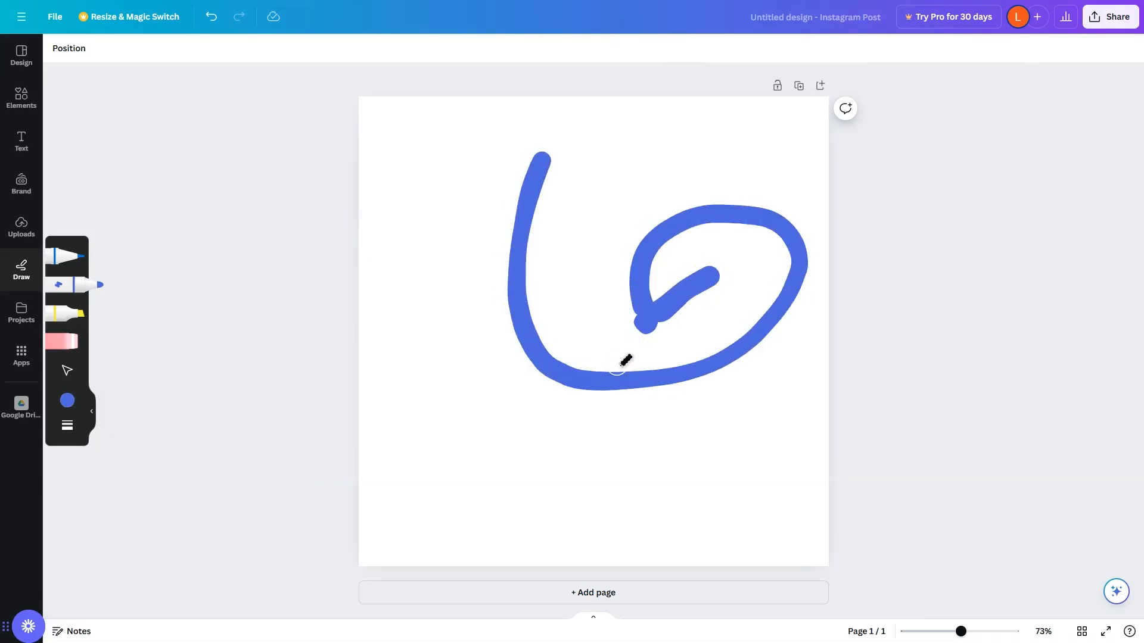
key("ctrl+z")
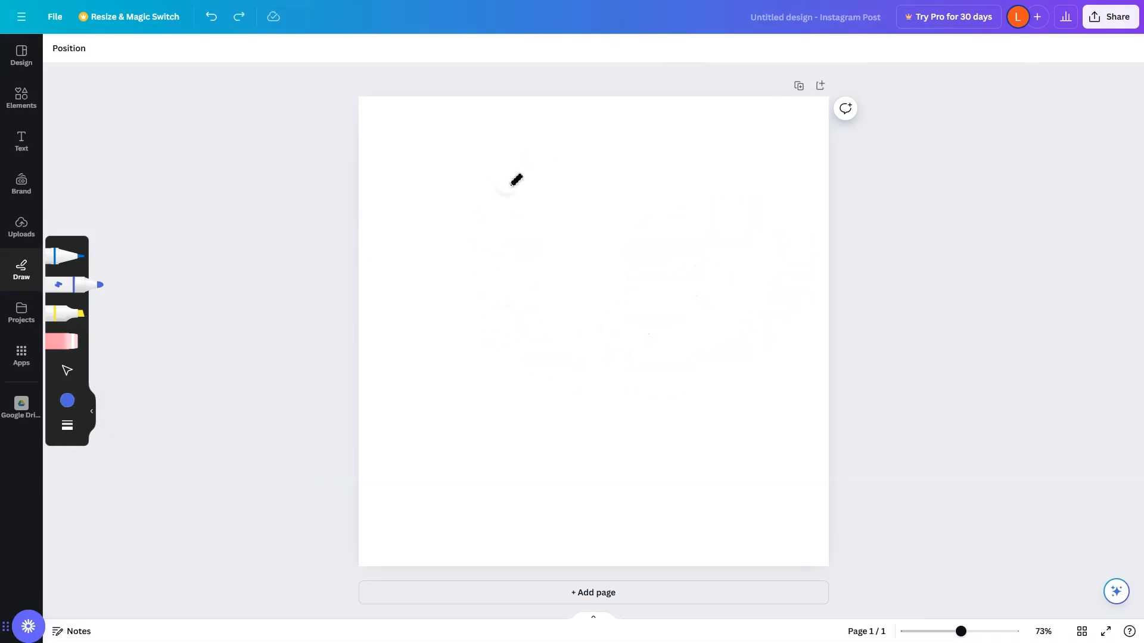